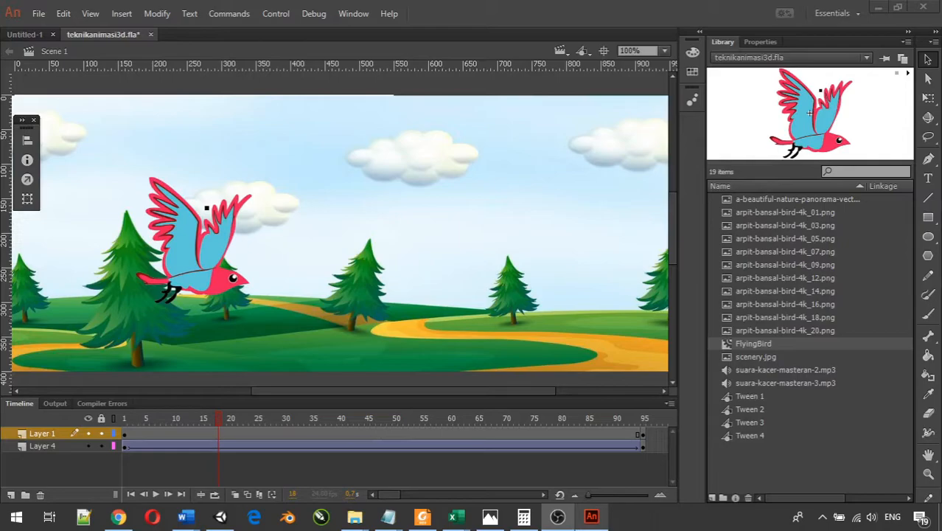
Examine the FlyingBird library symbol's properties and its available symbol types, leaving them as they are
right_click(728, 343)
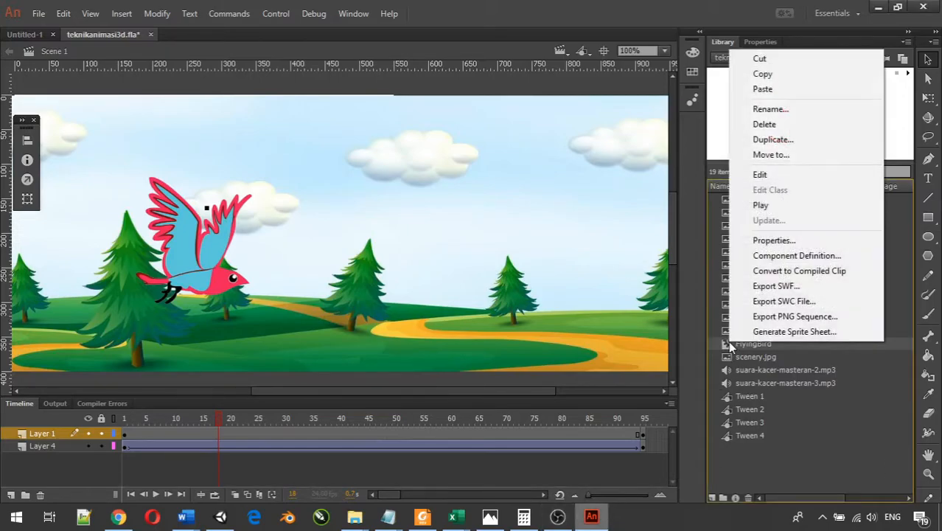
left_click(807, 243)
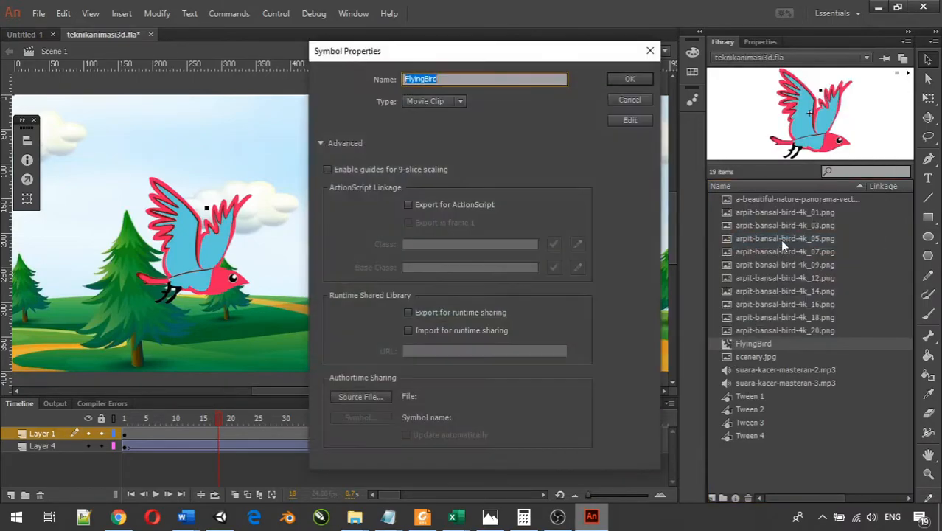
left_click(449, 102)
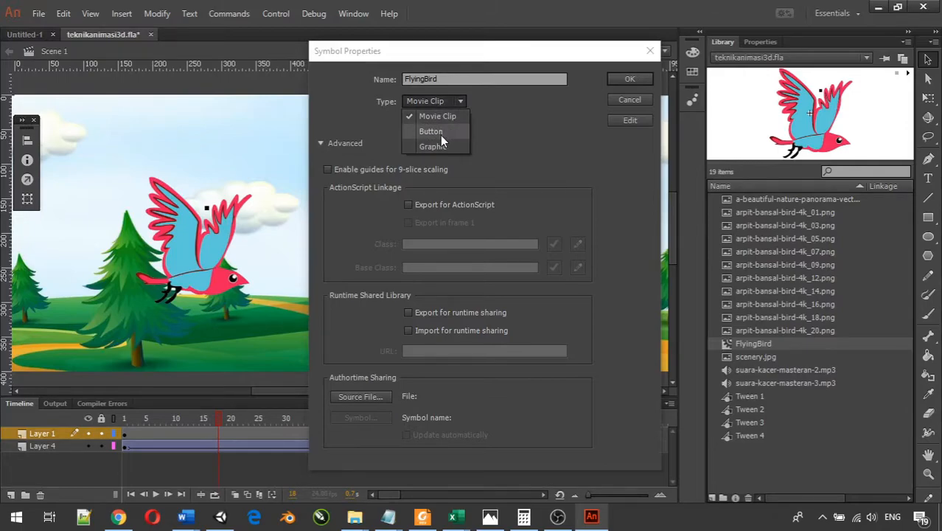
left_click(538, 172)
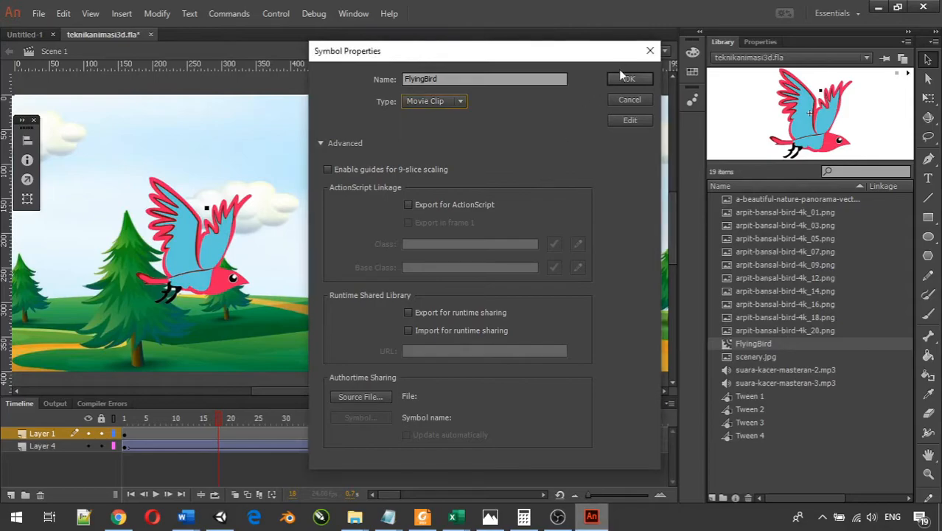
left_click(648, 59)
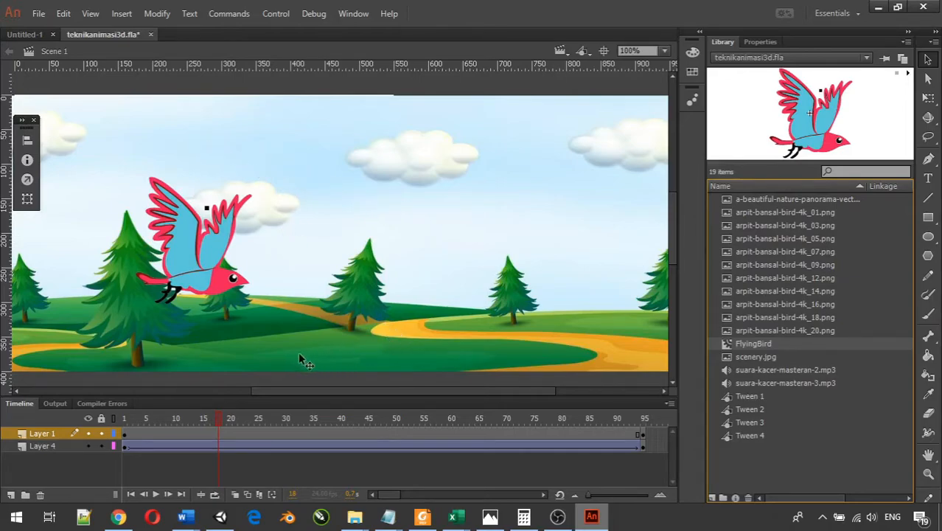
Test the bird animation as a movie, and close the preview window
key("ctrl+Return")
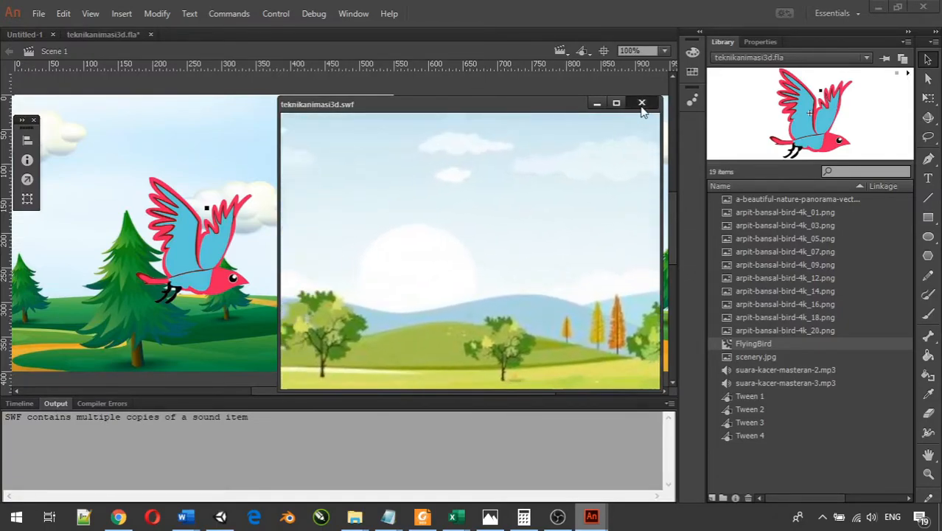
left_click(641, 104)
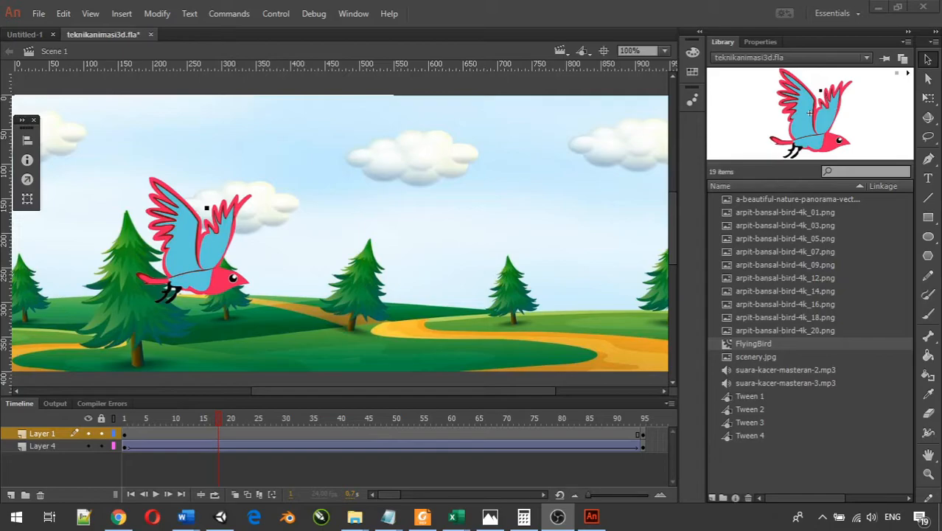
Create a new ActionScript 3.0 document of 550 by 400 px at 24 fps
left_click(41, 14)
left_click(46, 30)
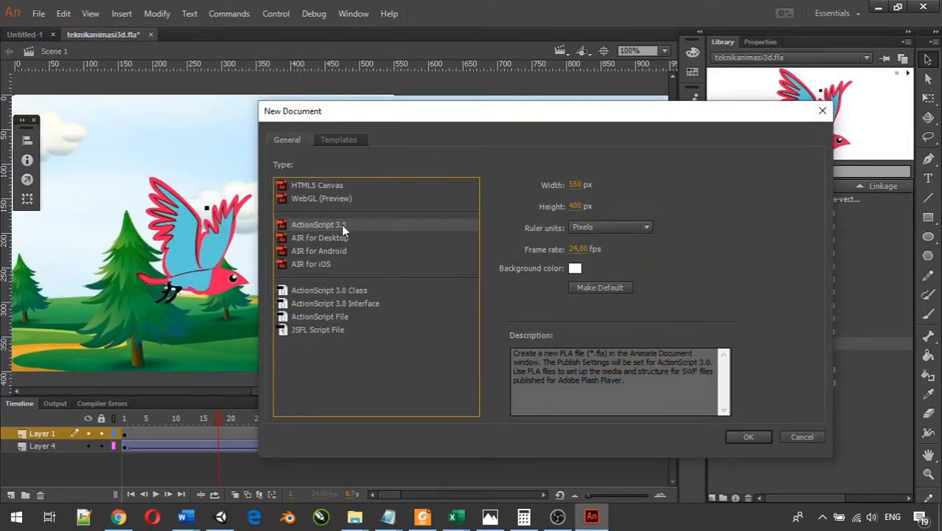
left_click(748, 438)
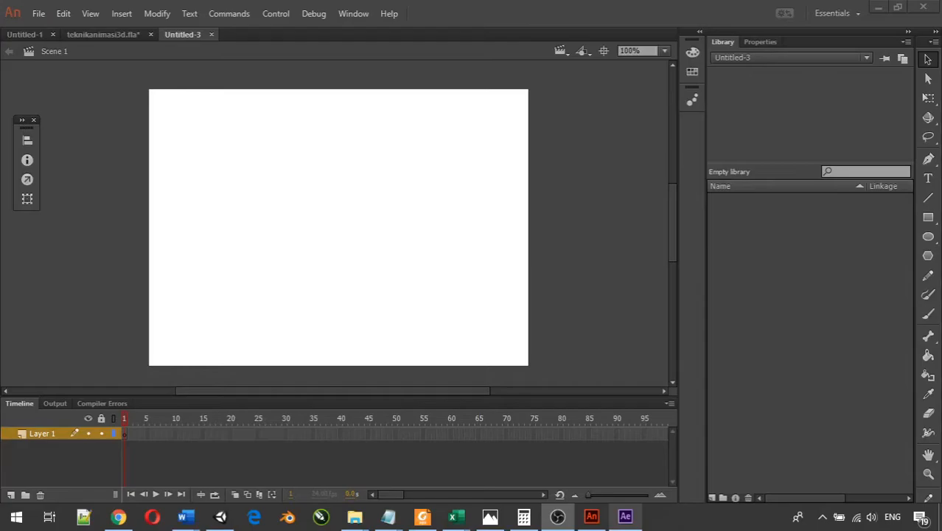
Draw a small black square with the Rectangle tool in the upper-left part of the stage on frame 1
left_click(928, 219)
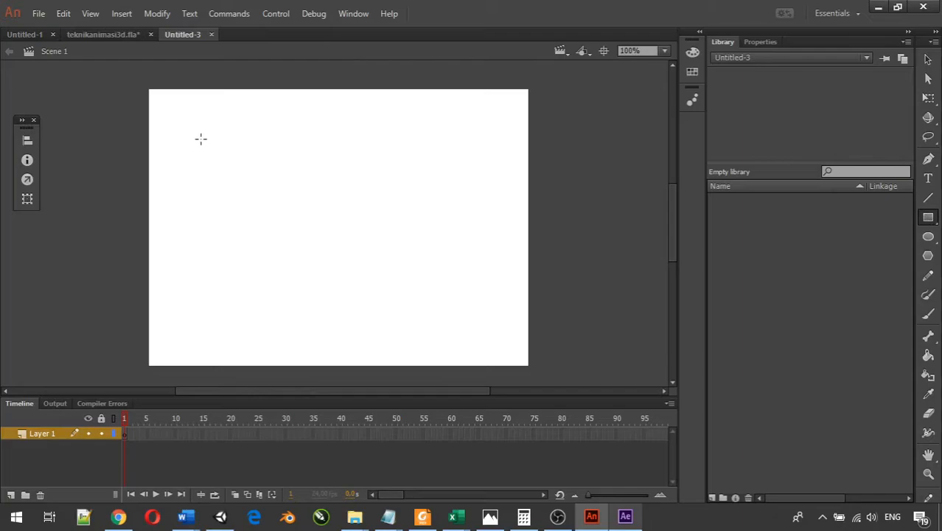
mouse_move(191, 148)
left_mouse_down()
mouse_move(231, 189)
mouse_move(266, 205)
mouse_move(252, 208)
mouse_move(270, 212)
mouse_move(249, 174)
left_mouse_up()
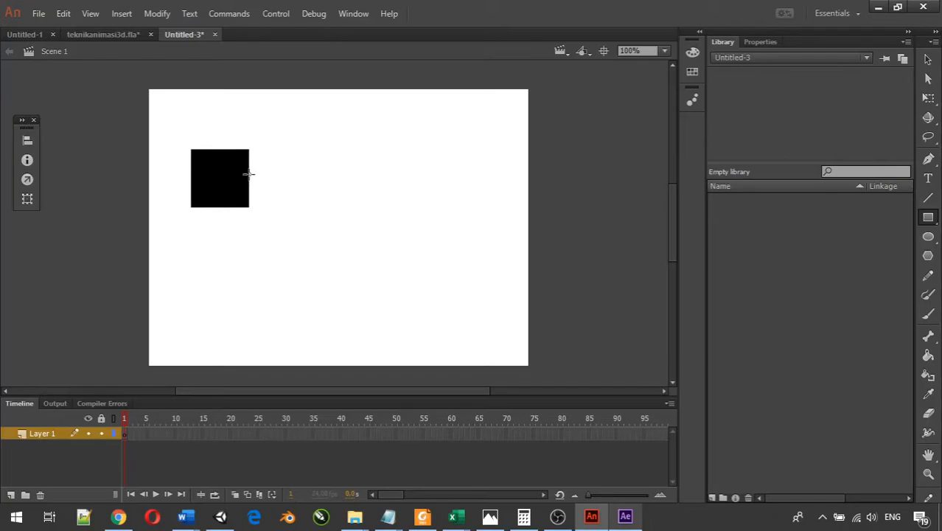
left_click_drag(249, 174, 249, 174)
Insert a keyframe at frame 2 of Layer 1 and move the square slightly to the right
right_click(128, 435)
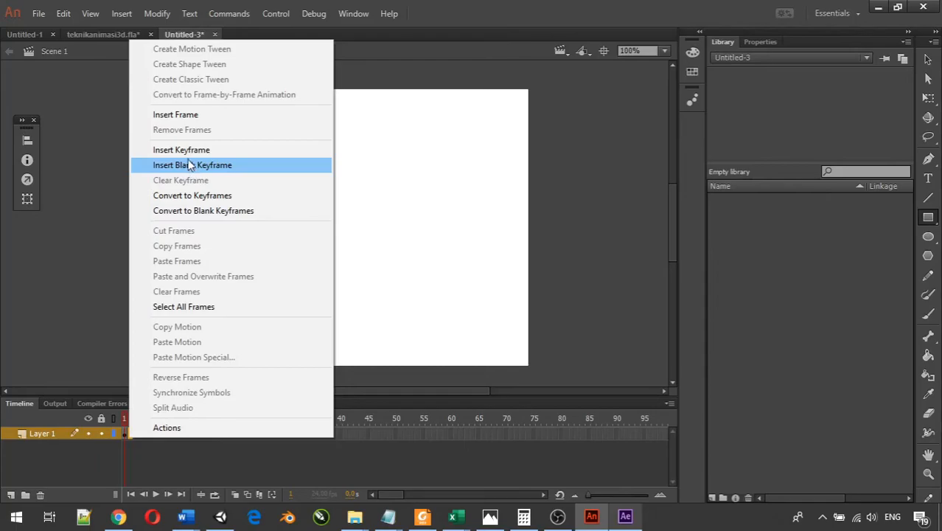
left_click(187, 151)
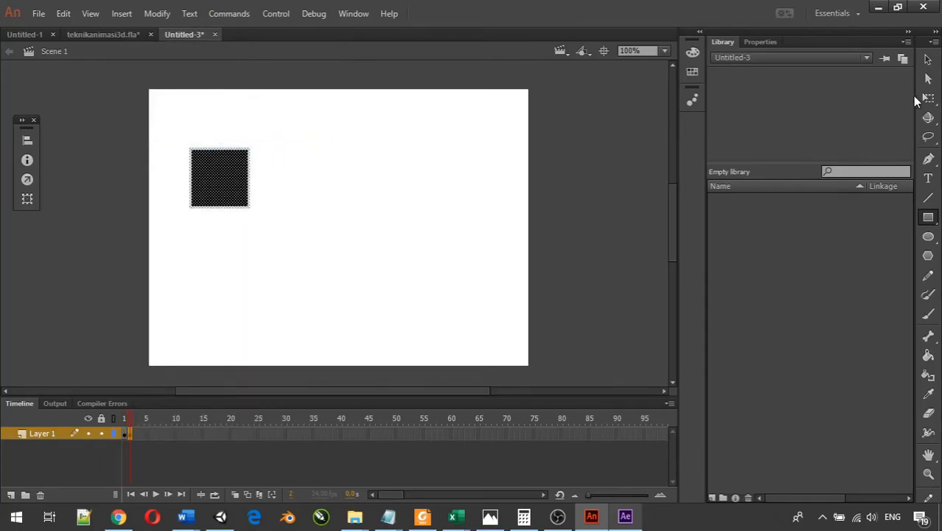
left_click(928, 59)
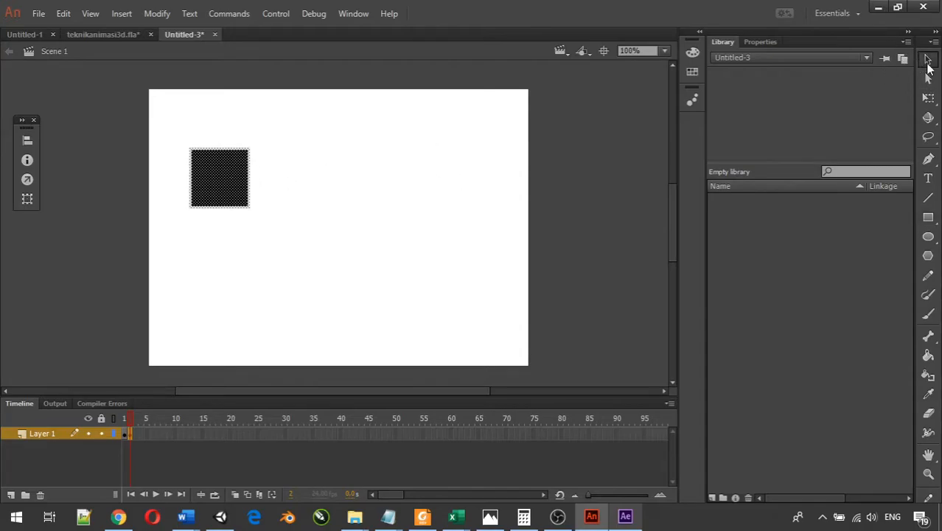
left_click_drag(178, 134, 327, 261)
left_click_drag(227, 178, 239, 184)
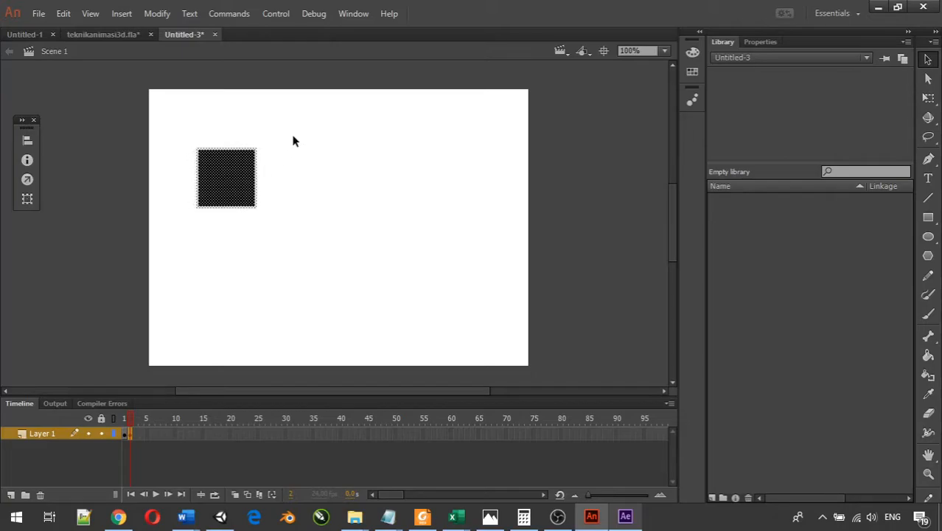
Rotate the square slightly clockwise on frame 2 with the Free Transform tool
left_click(927, 98)
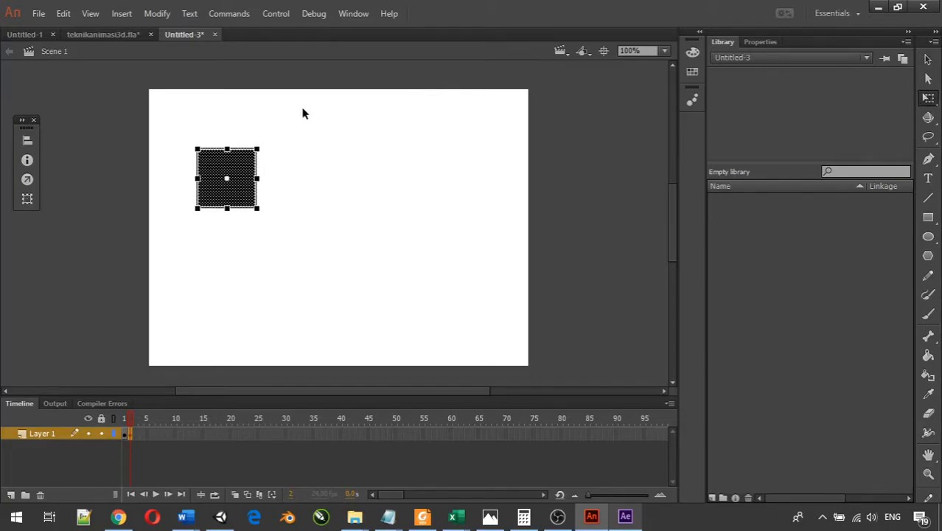
left_click_drag(260, 145, 267, 152)
key("ctrl+z")
key("ctrl+y")
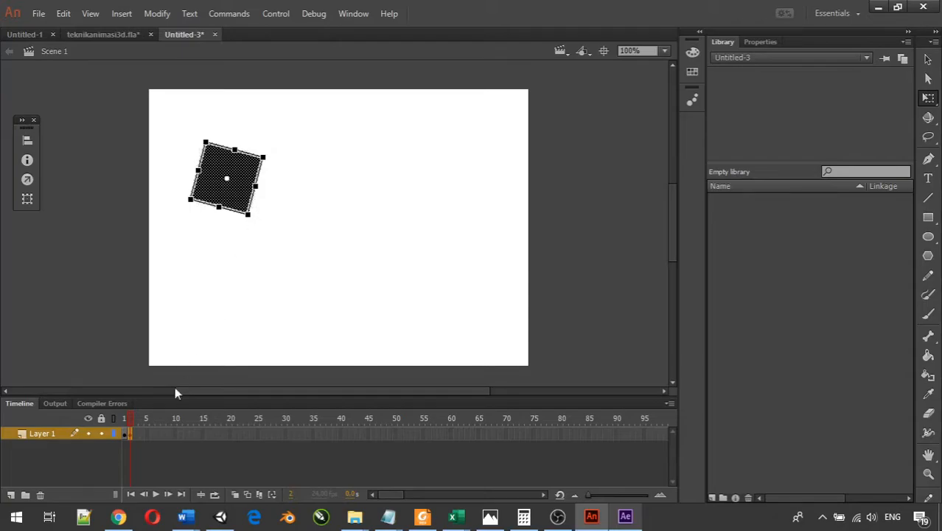
Insert a keyframe at frame 3 of Layer 1 and move the square slightly down and to the right
left_click(135, 435)
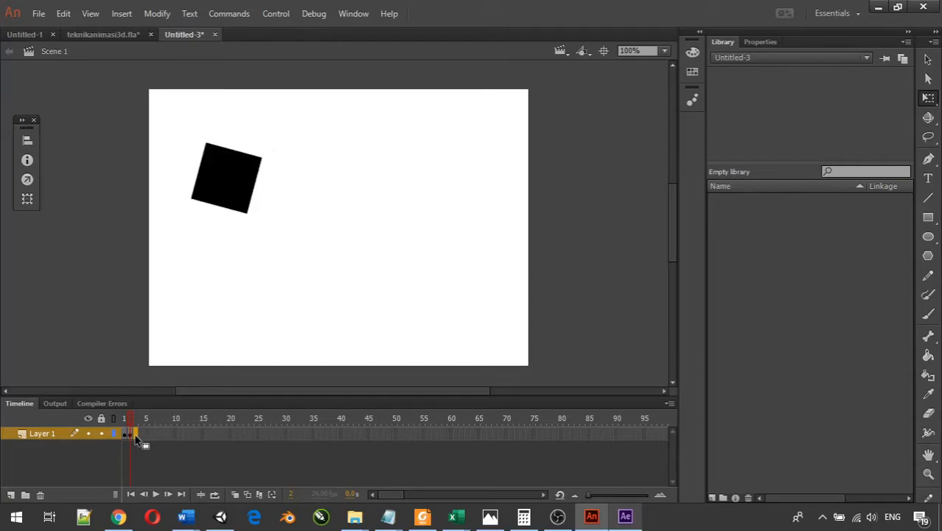
right_click(135, 437)
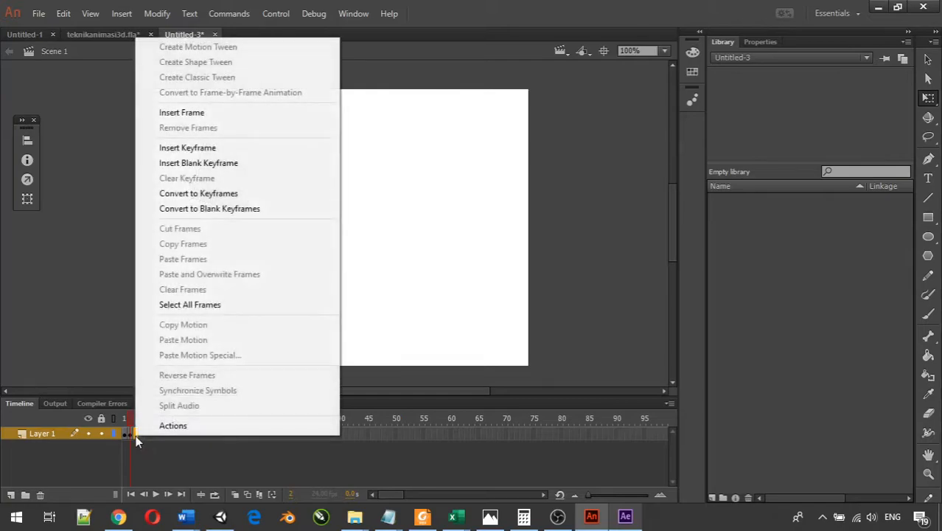
left_click(227, 151)
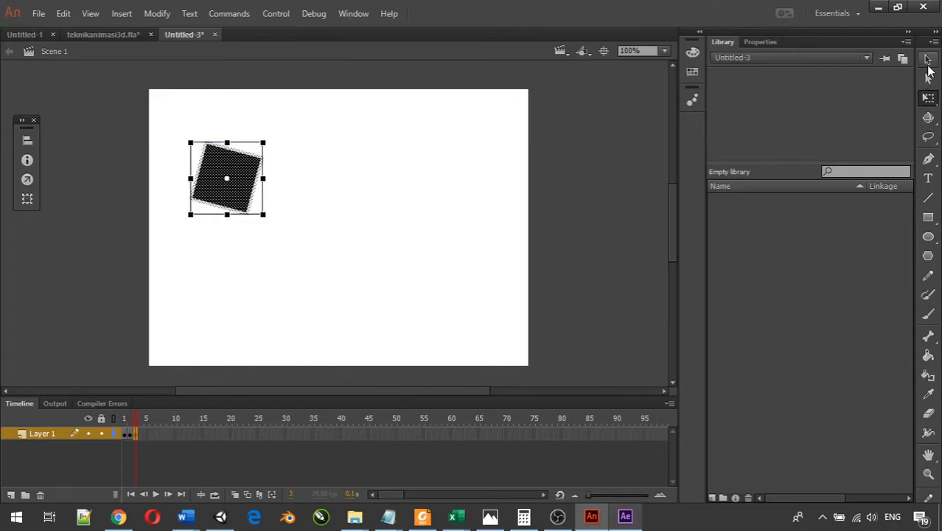
left_click(927, 60)
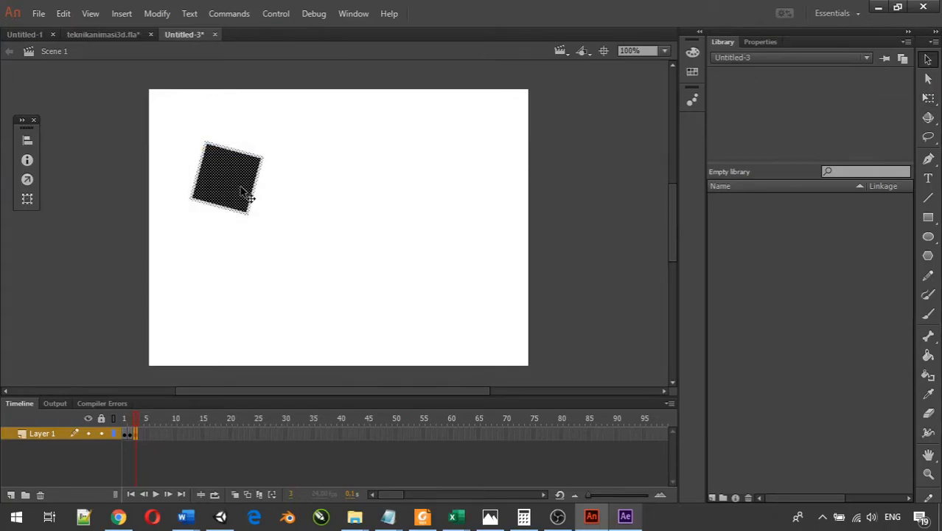
left_click_drag(241, 187, 250, 198)
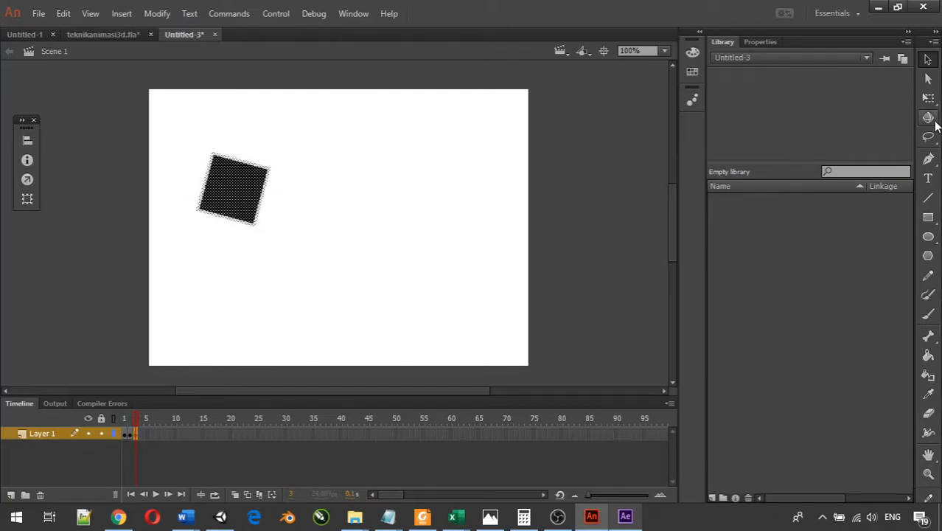
Rotate the square a little further clockwise on frame 3 with the Free Transform tool
left_click(928, 99)
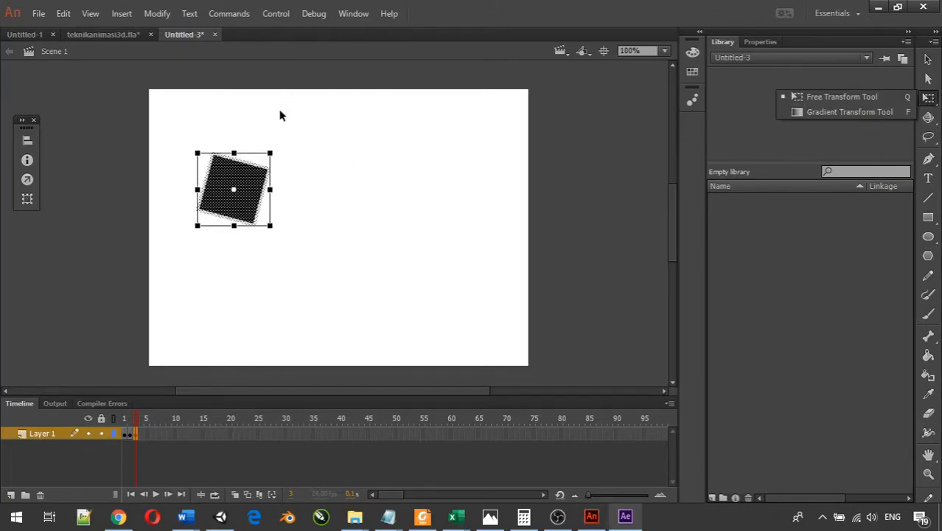
left_click(273, 144)
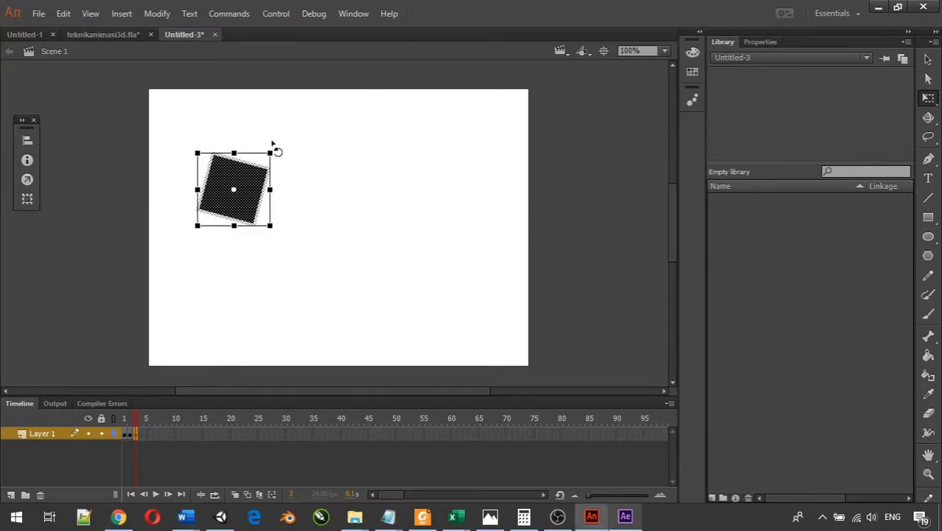
left_click_drag(273, 145, 277, 152)
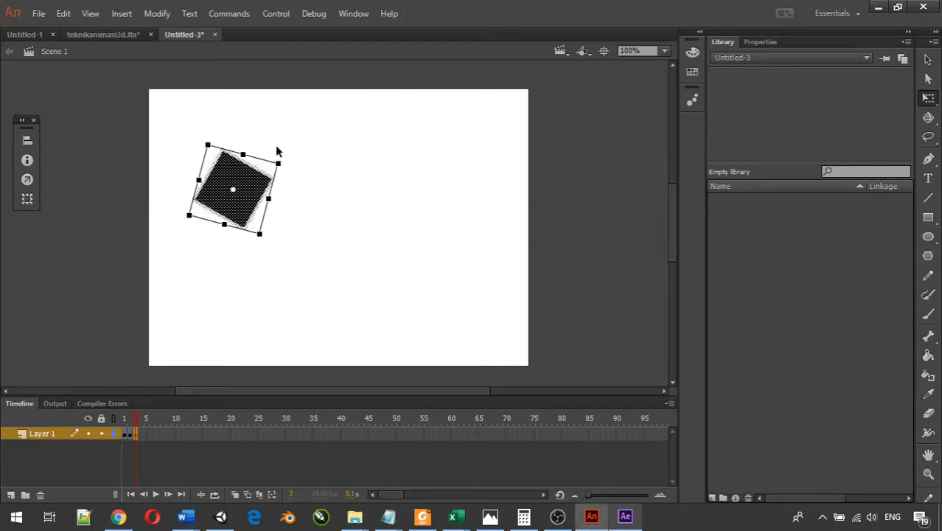
Insert a keyframe at frame 4 of Layer 1 and move the square slightly downward
left_click(144, 435)
right_click(143, 434)
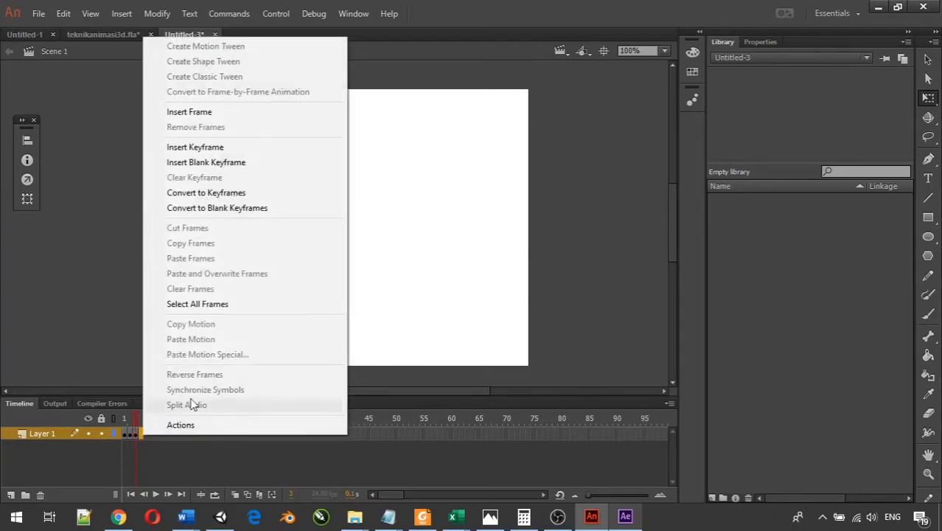
left_click(272, 150)
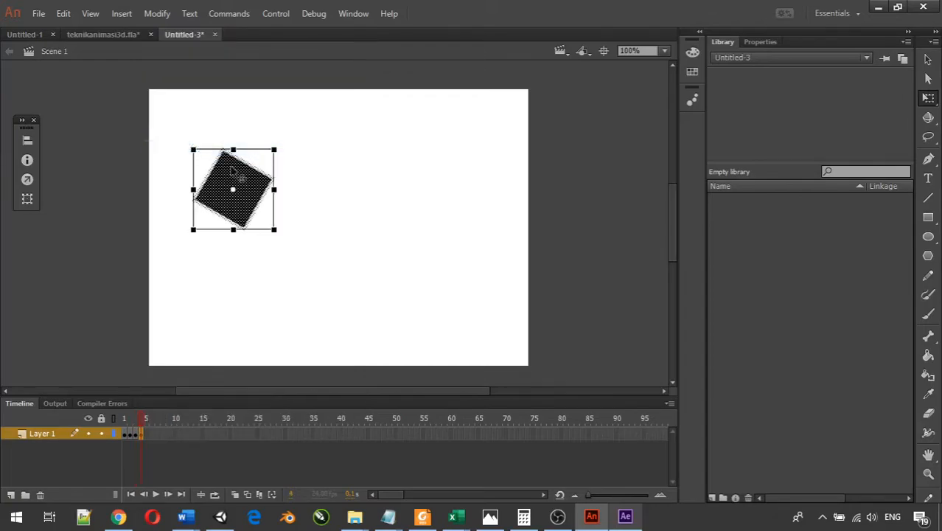
left_click(928, 59)
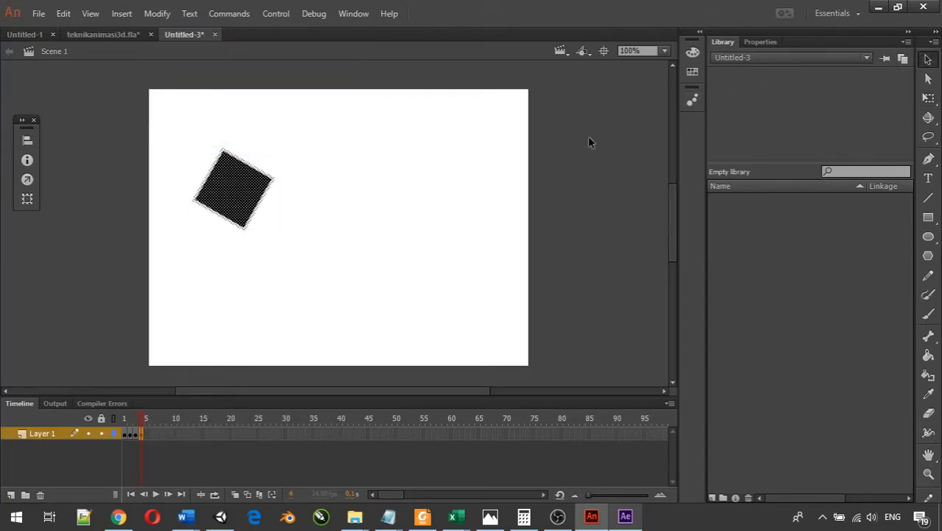
mouse_move(251, 203)
left_mouse_down()
mouse_move(266, 222)
mouse_move(256, 213)
left_mouse_up()
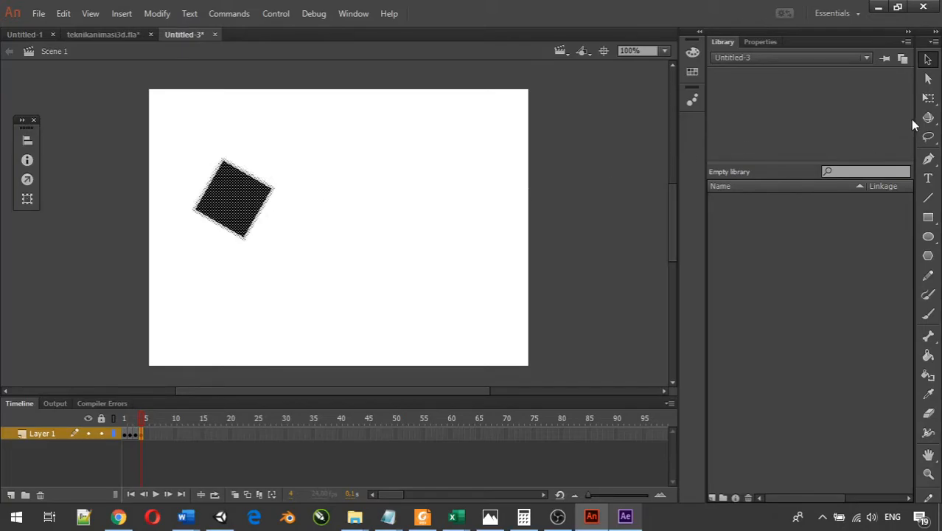
Rotate the whole square clockwise on frame 4 with the Free Transform tool until it stands on one corner
left_click(922, 101)
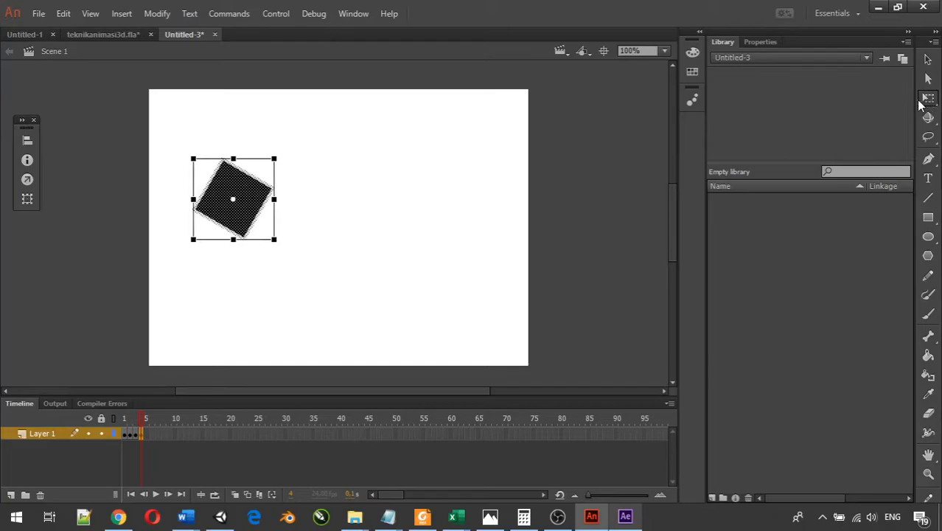
left_click(287, 155)
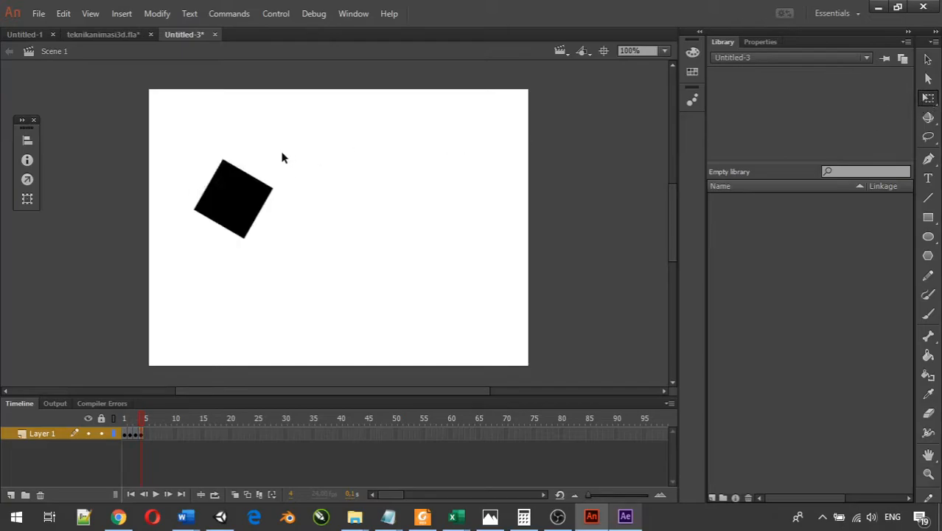
left_click(257, 188)
left_click_drag(284, 157, 286, 164)
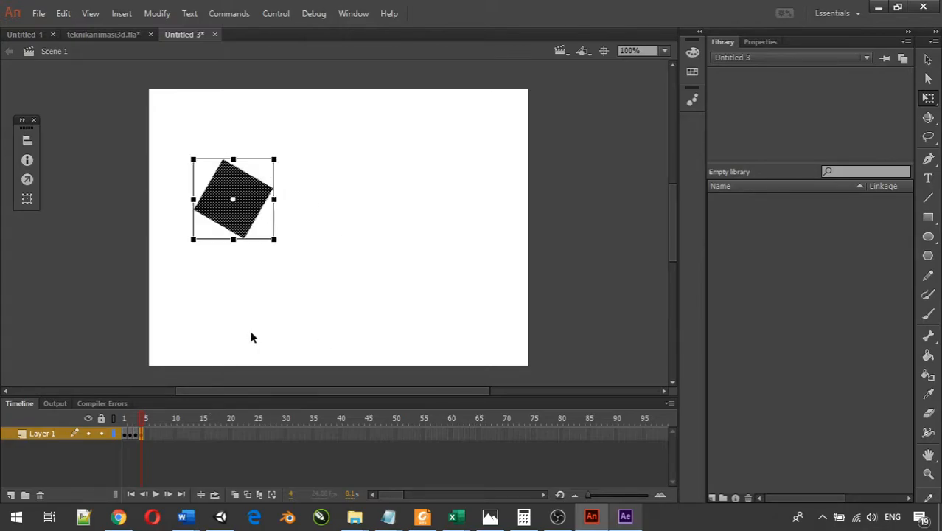
left_click_drag(353, 290, 156, 119)
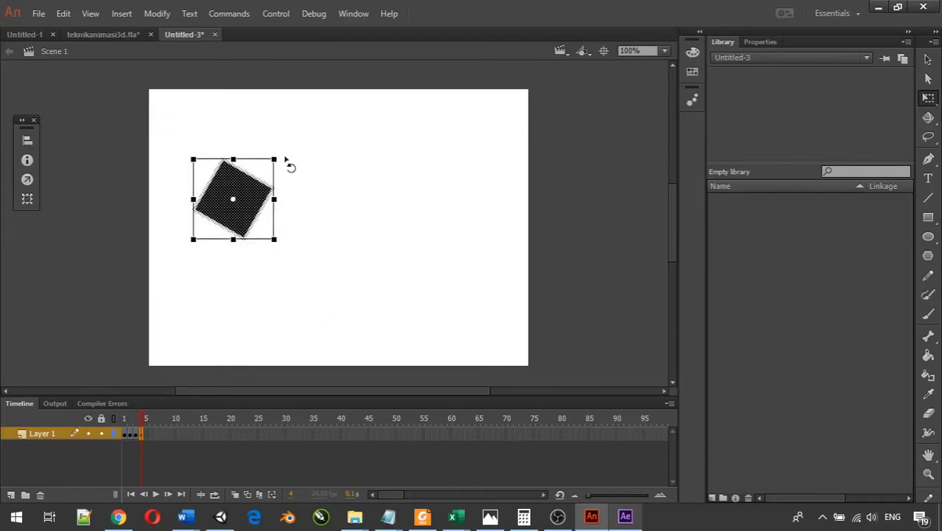
left_click_drag(282, 160, 287, 167)
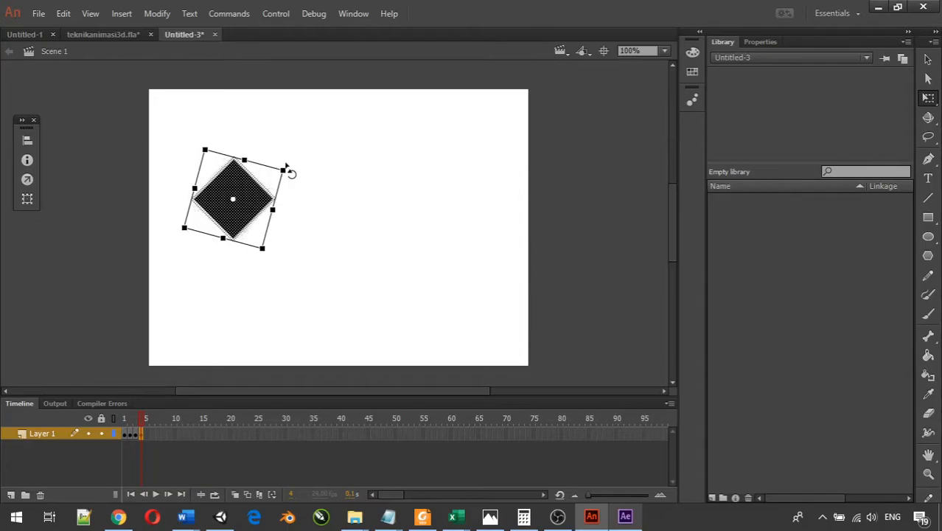
On a new keyframe at frame 5 of Layer 1, move the square slightly down and rotate it clockwise with Free Transform
right_click(147, 435)
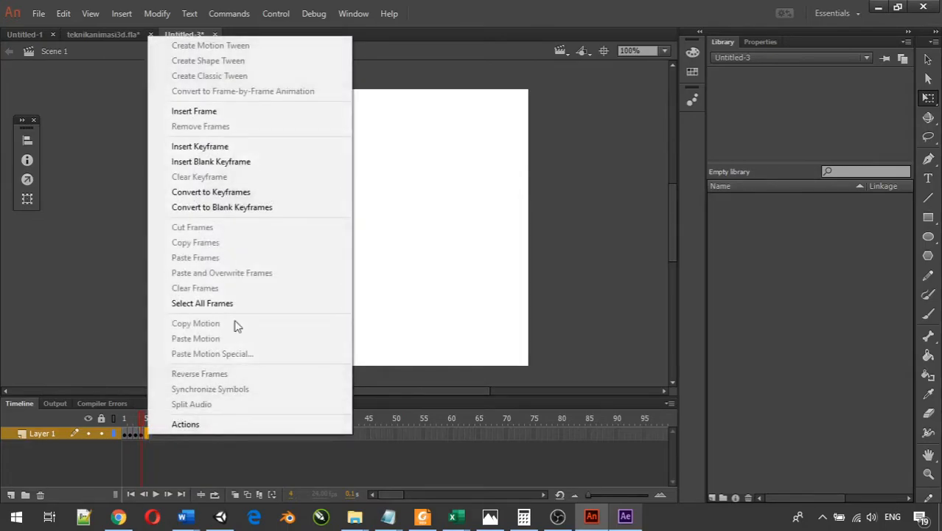
left_click(263, 151)
left_click(928, 59)
left_click(343, 248)
left_click_drag(249, 207, 252, 218)
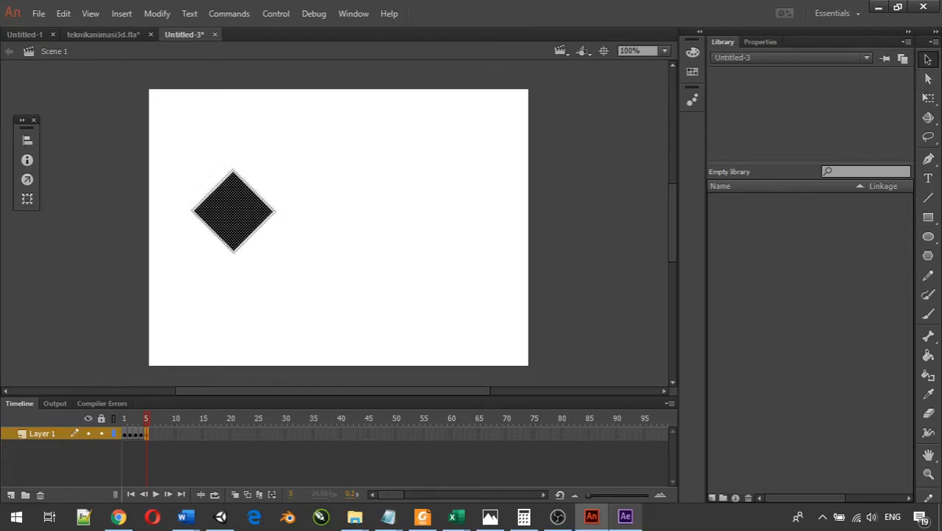
left_click(925, 99)
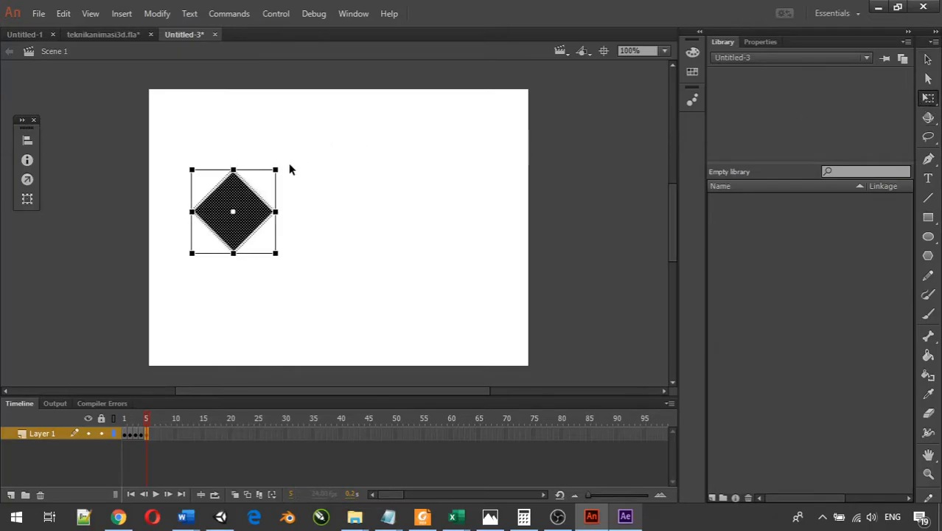
left_click_drag(281, 168, 297, 177)
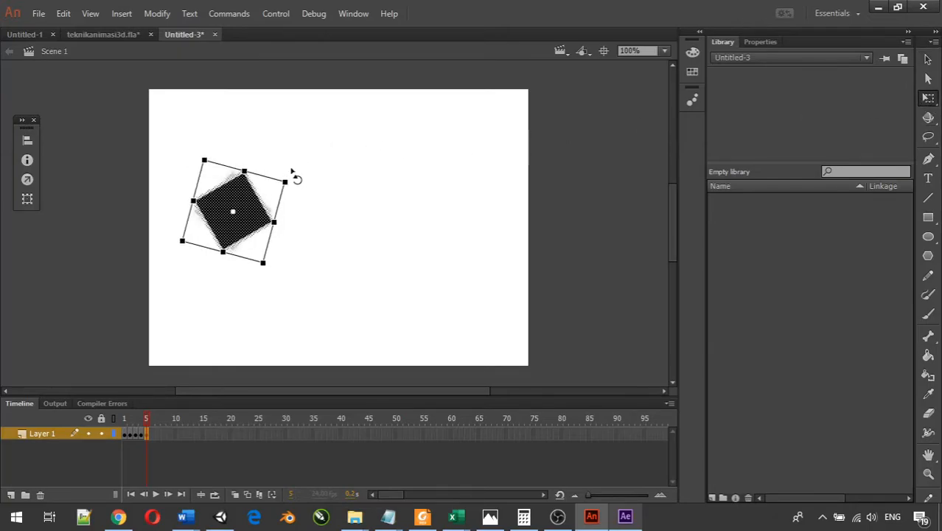
Play the animation from frame 1 to preview the square's motion through frame 5
left_click(125, 418)
mouse_move(124, 423)
left_mouse_down()
mouse_move(153, 423)
mouse_move(124, 425)
left_mouse_up()
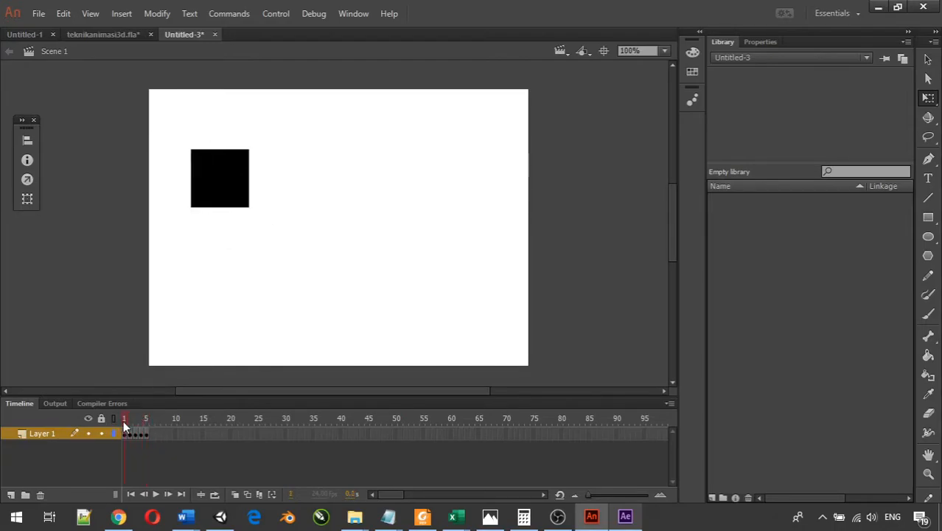
key("Return")
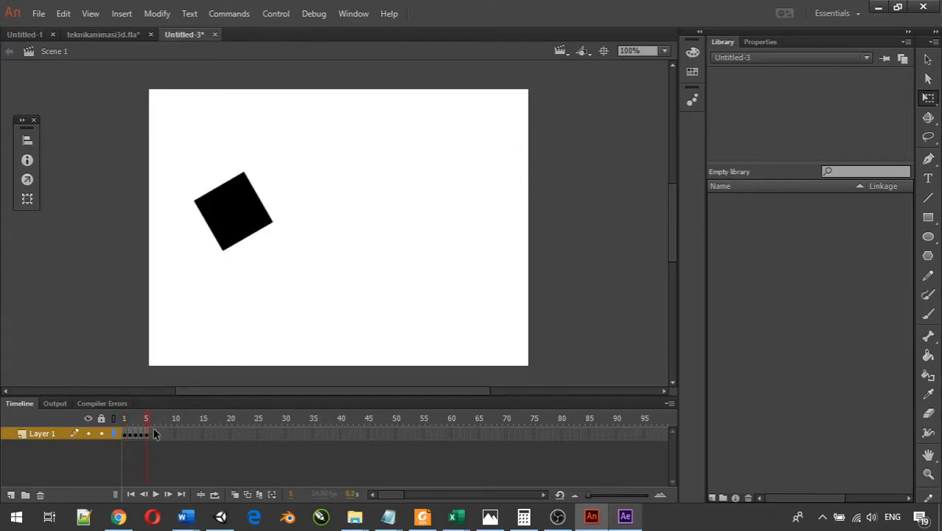
On a new keyframe at frame 6 of Layer 1, move the square slightly down and rotate it a little further clockwise
right_click(154, 433)
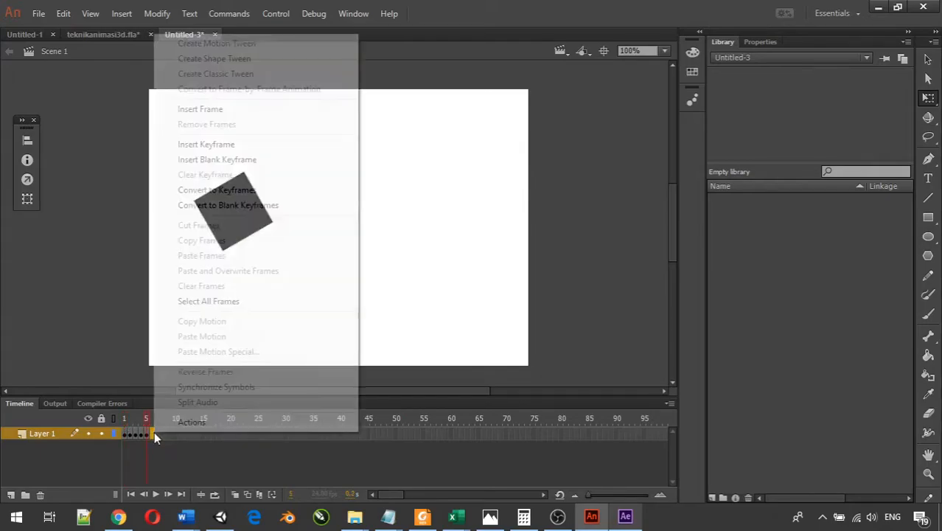
left_click(300, 145)
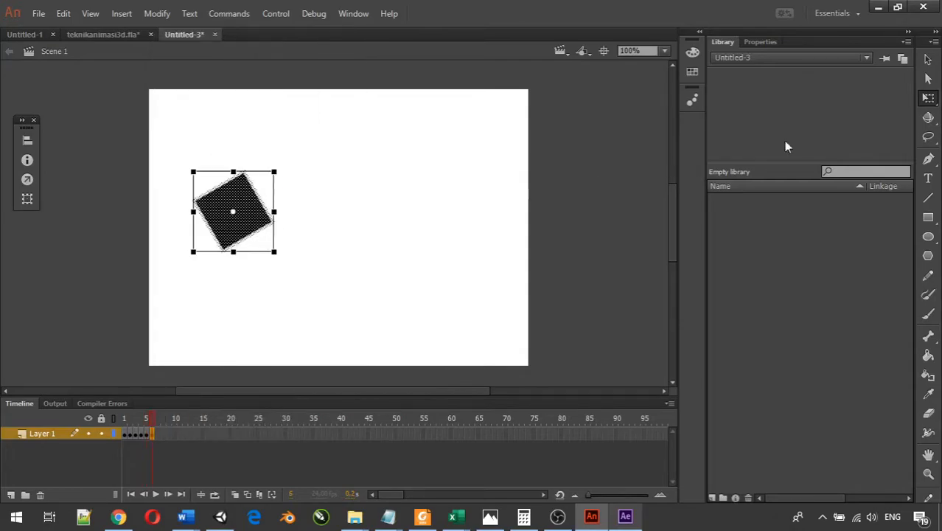
left_click(927, 59)
left_click_drag(255, 227, 245, 233)
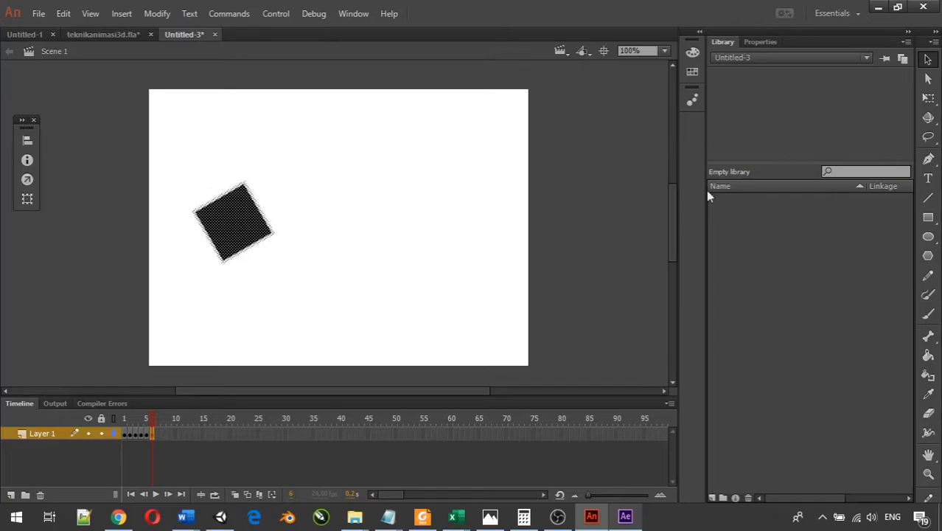
left_click(928, 98)
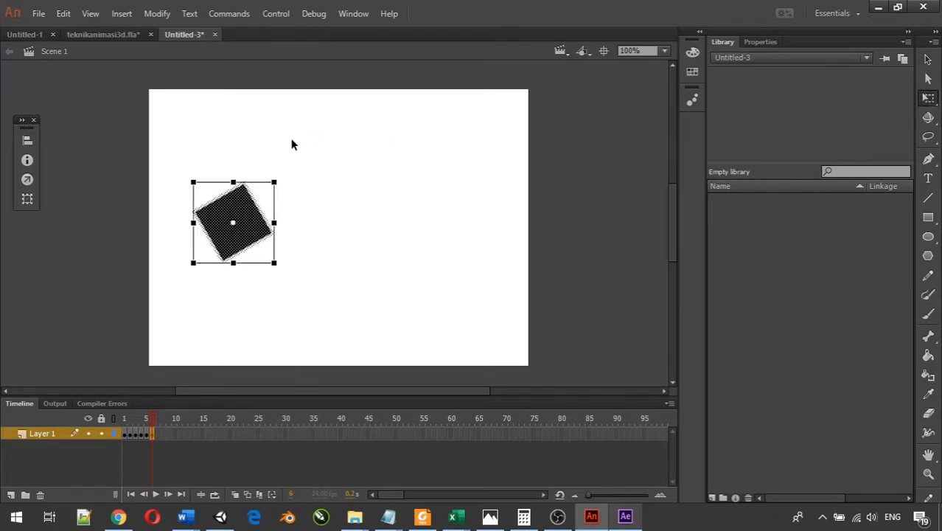
left_click_drag(284, 184, 289, 189)
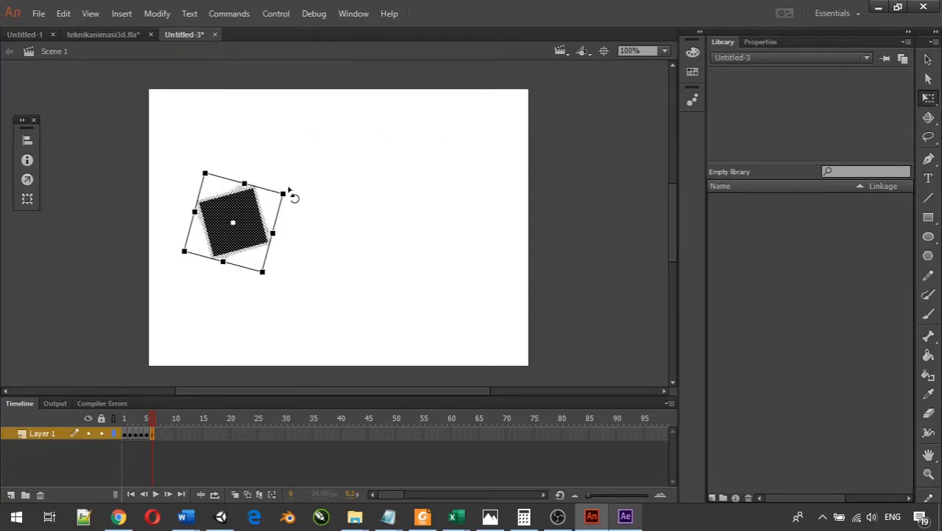
On a new keyframe at frame 7 of Layer 1, move the square slightly down and rotate it clockwise until its sides are level
right_click(161, 434)
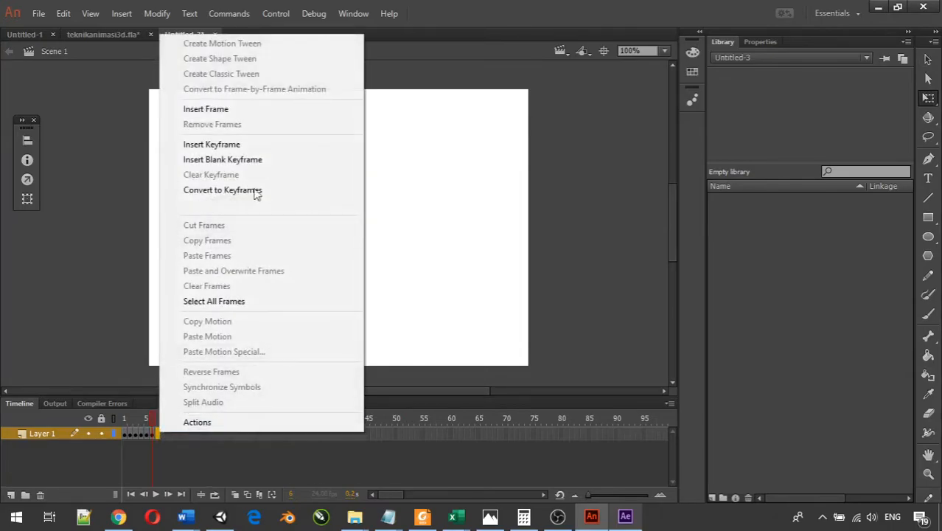
left_click(271, 146)
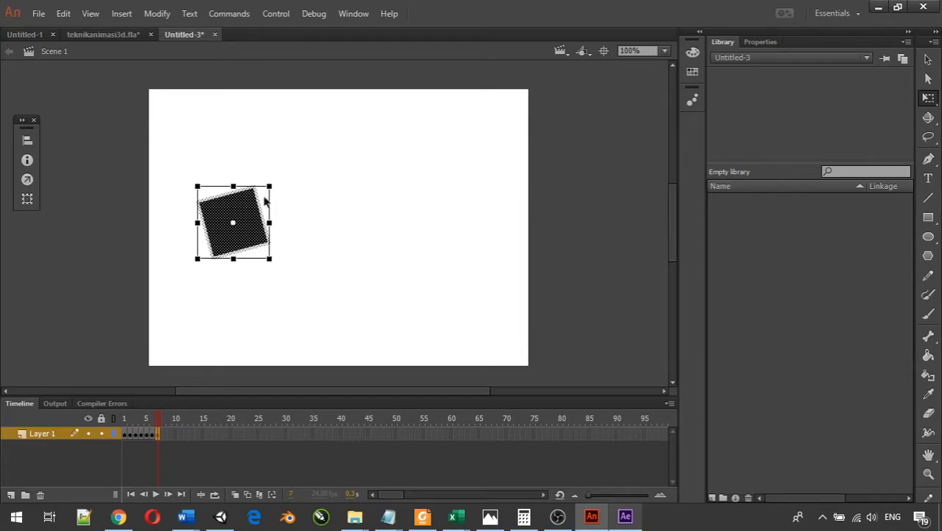
left_click_drag(257, 212, 259, 221)
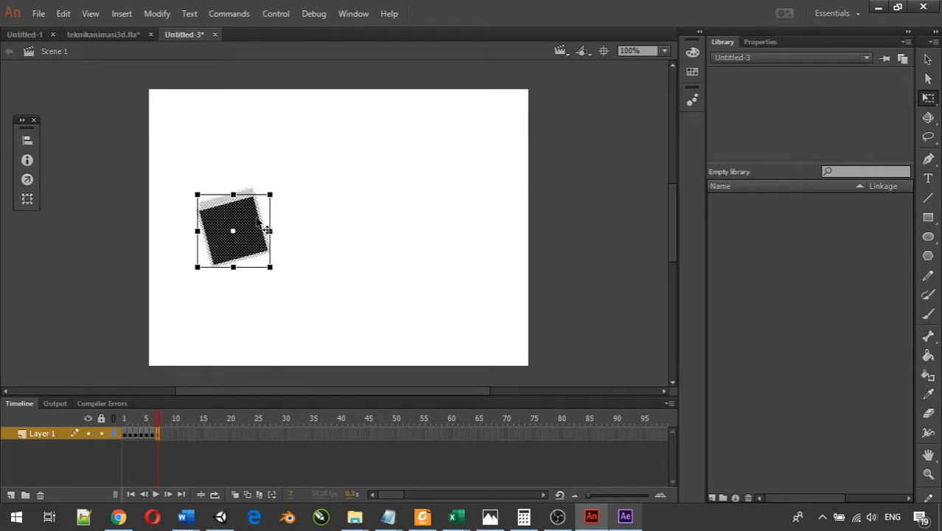
left_click_drag(257, 219, 258, 222)
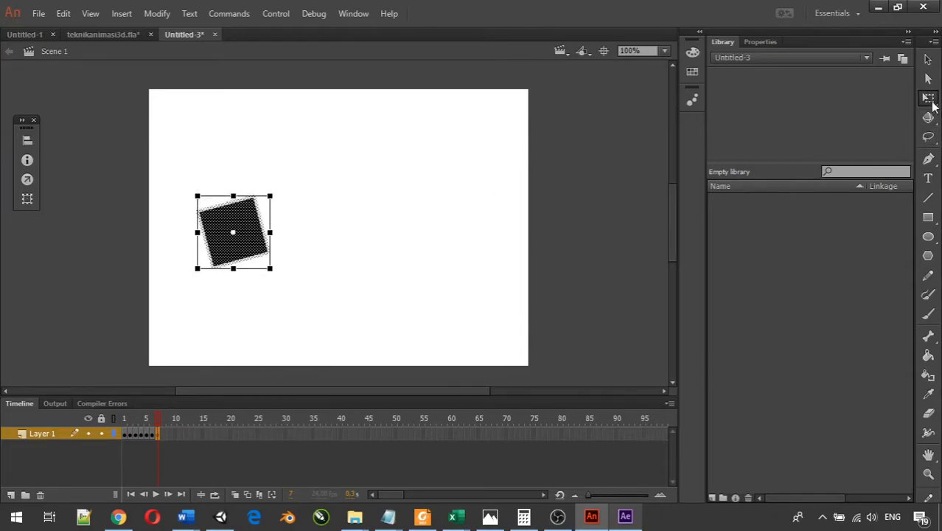
left_click_drag(278, 192, 283, 196)
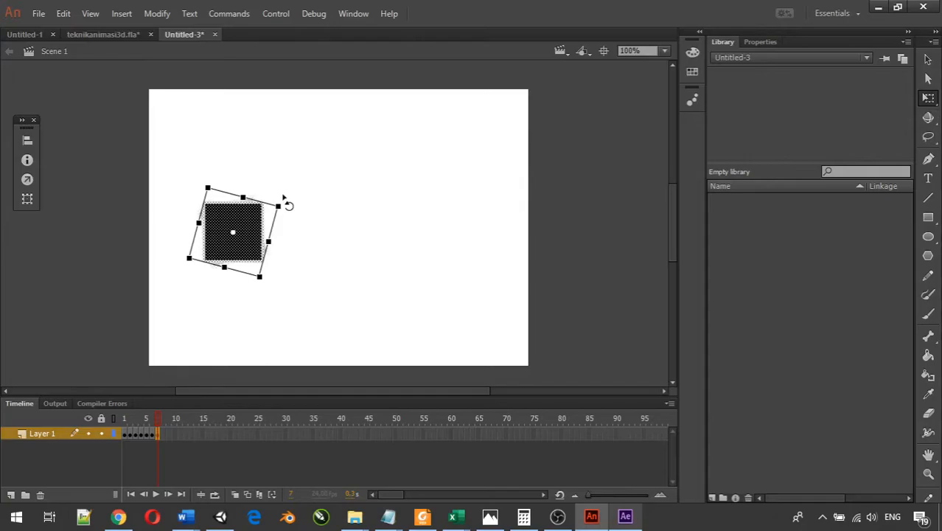
On a new keyframe at frame 8 of Layer 1, move the level square slightly down and tilt it slightly clockwise
right_click(161, 436)
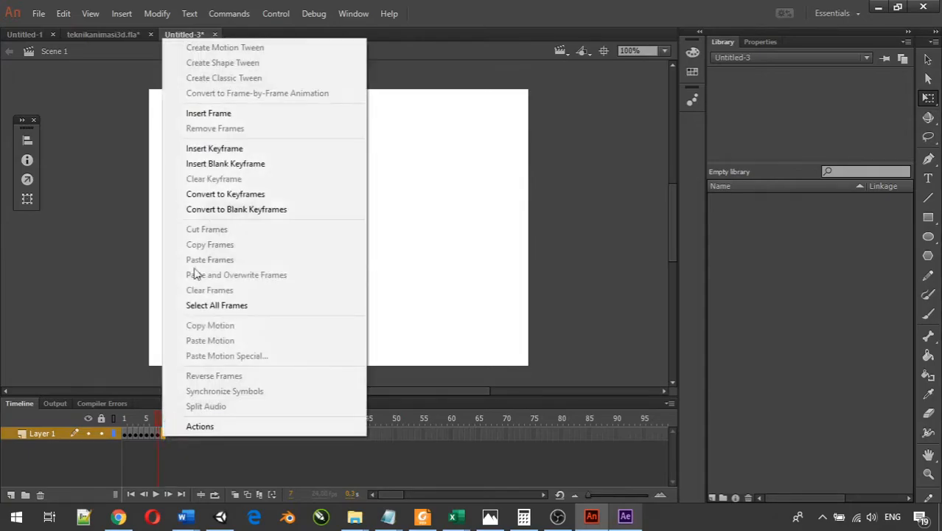
left_click(251, 147)
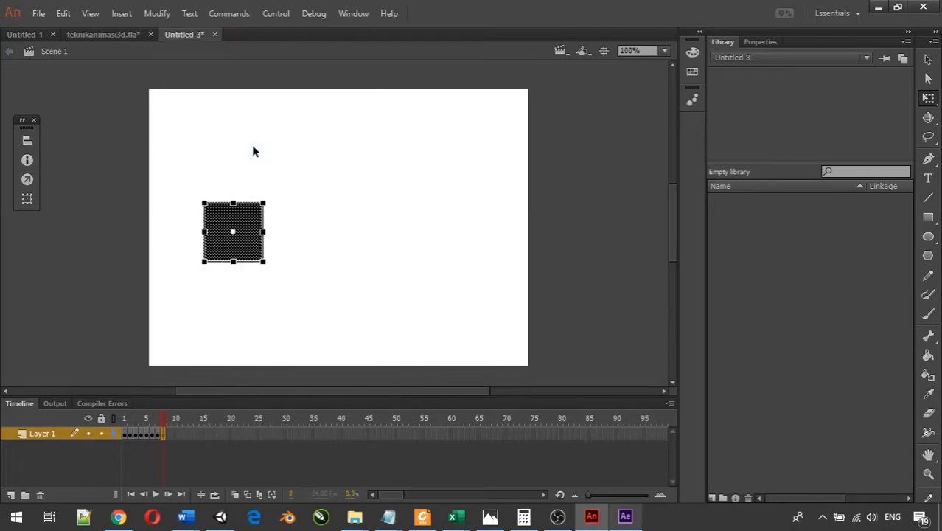
left_click(928, 59)
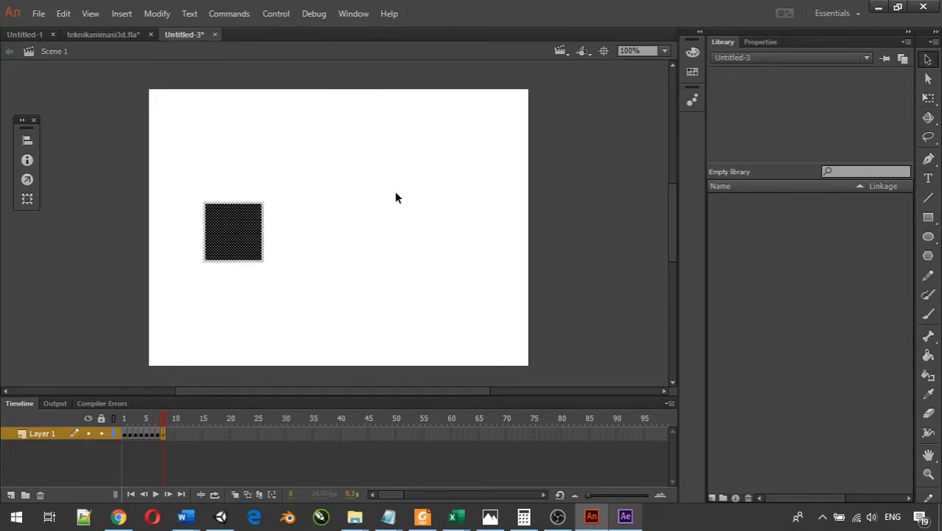
left_click_drag(242, 236, 246, 249)
left_click(928, 97)
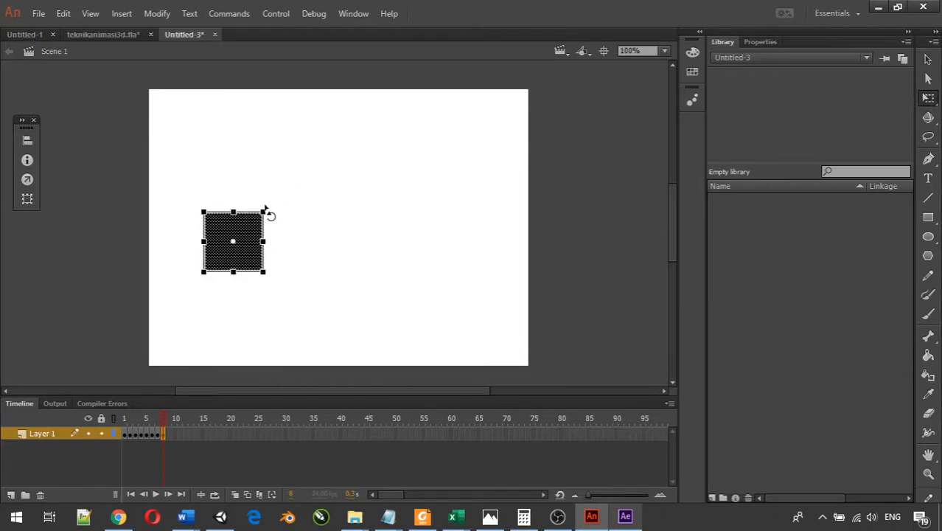
left_click_drag(274, 217, 277, 227)
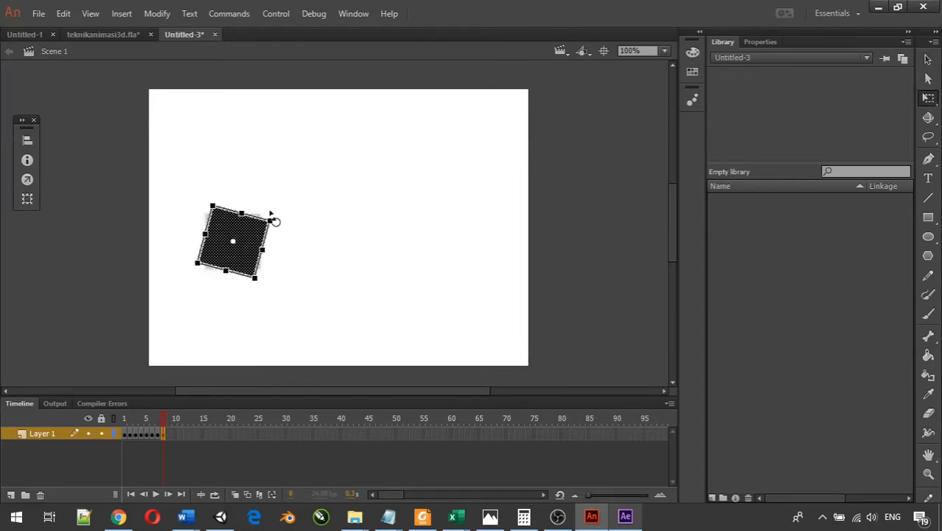
Insert a keyframe at frame 9 of Layer 1 and rotate the square a little further clockwise
left_click(168, 438)
right_click(169, 438)
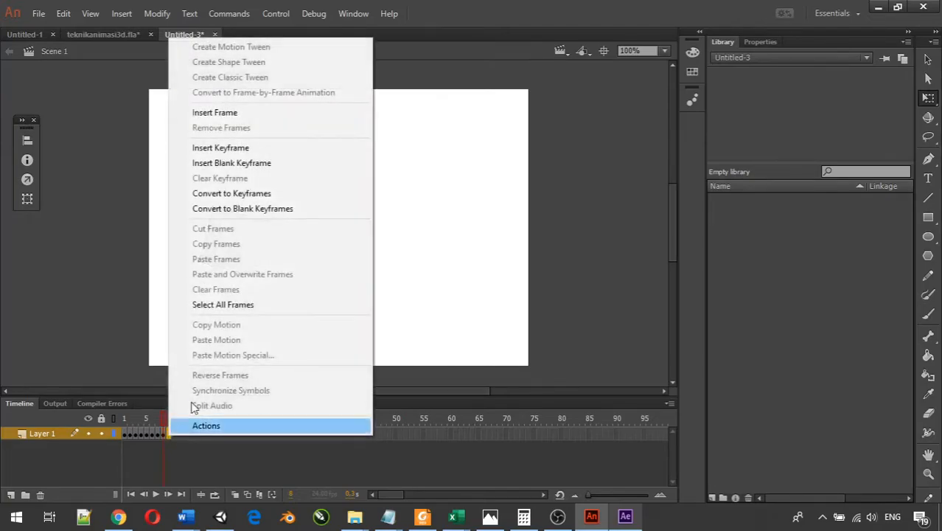
left_click(258, 147)
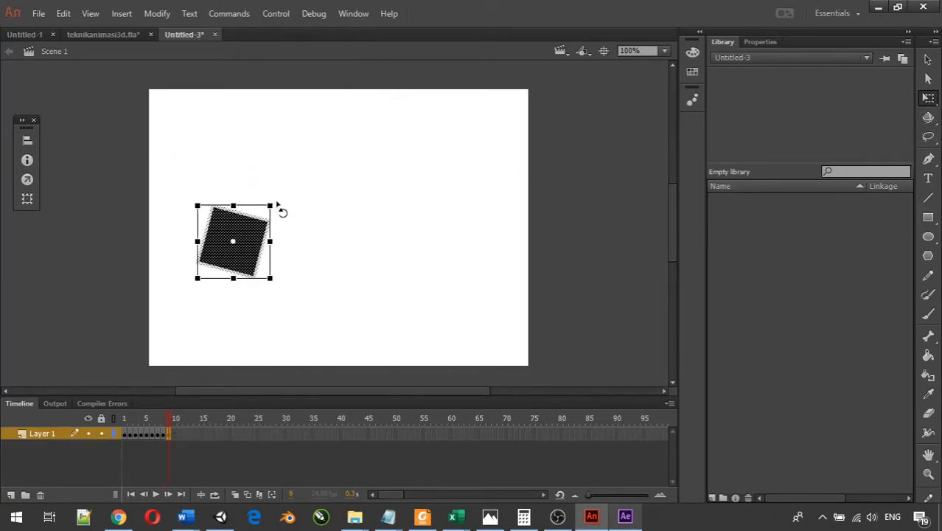
left_click_drag(281, 210, 284, 214)
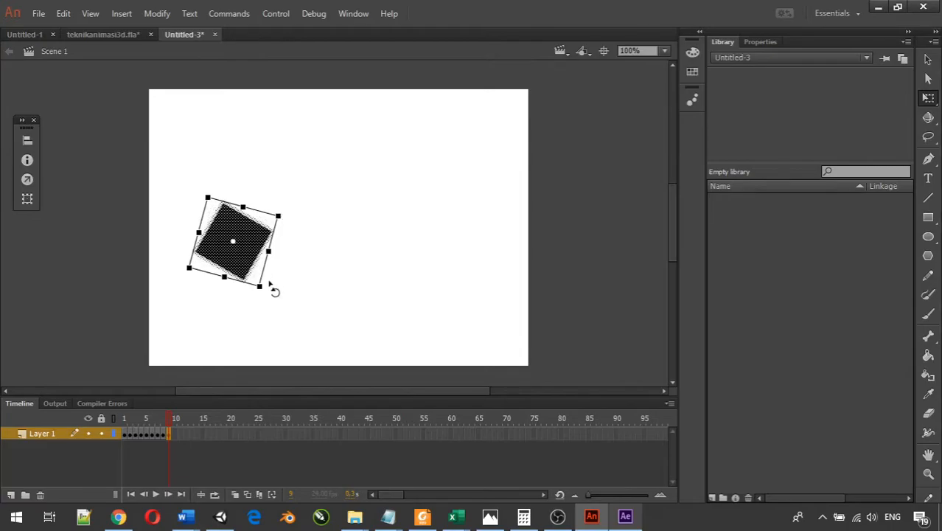
Select the whole square on frame 9 and move it slightly downward
mouse_move(176, 416)
left_mouse_down()
mouse_move(165, 419)
mouse_move(173, 419)
left_mouse_up()
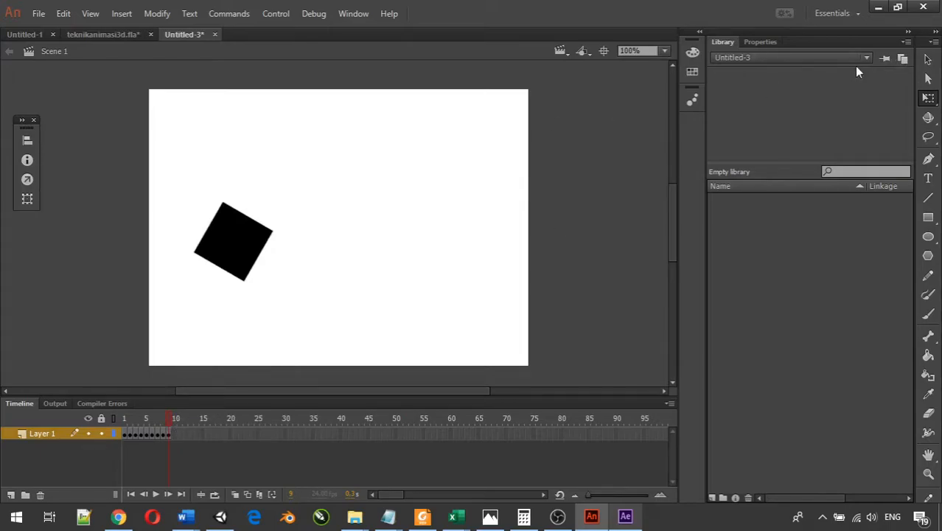
left_click(927, 59)
left_click_drag(200, 143, 171, 180)
left_click_drag(247, 246, 252, 255)
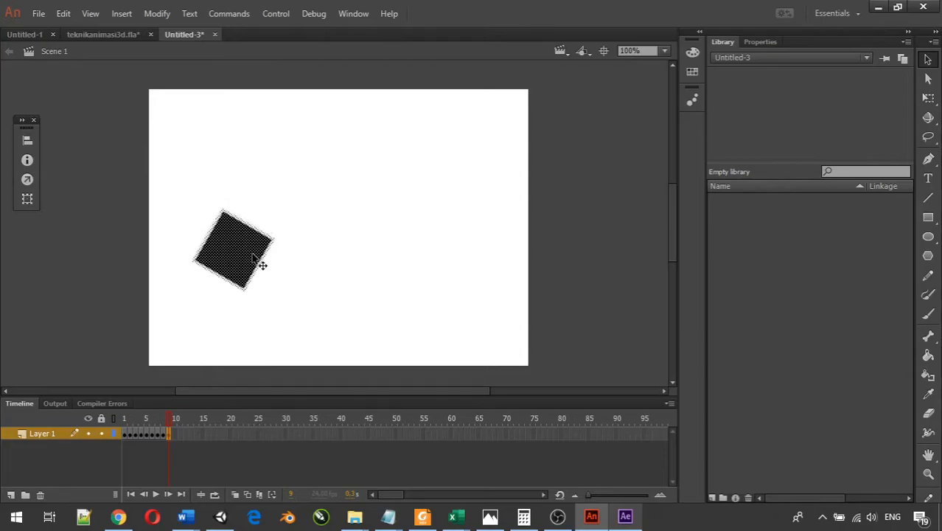
On a new keyframe at frame 10 of Layer 1, move the square slightly down and rotate it clockwise until it stands on one corner
right_click(175, 436)
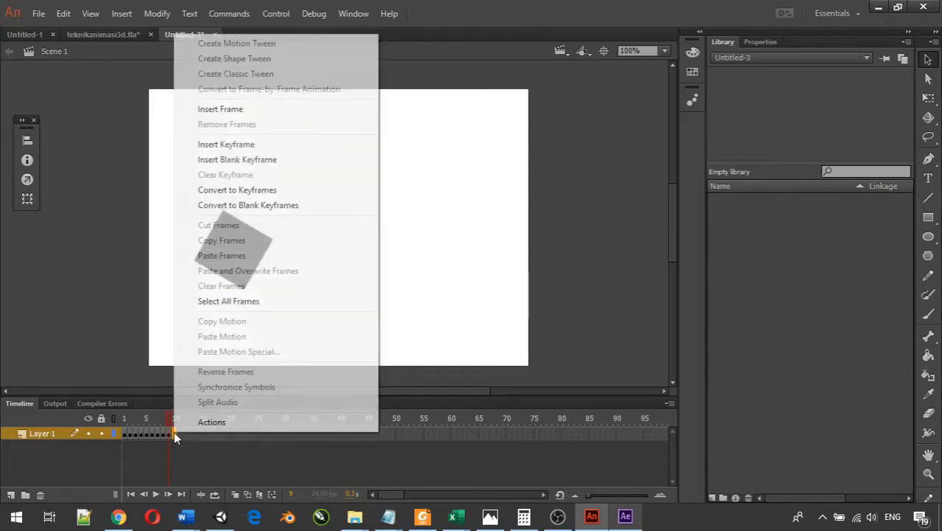
left_click(241, 146)
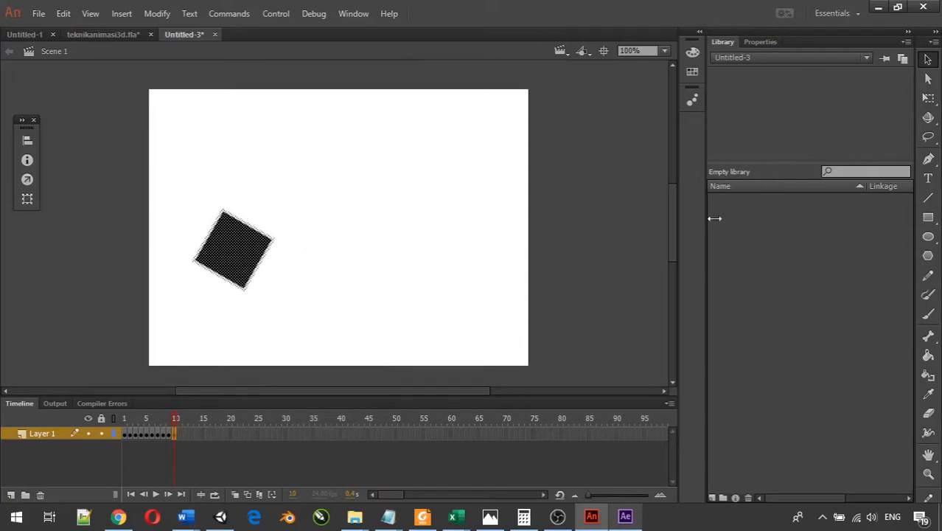
left_click_drag(235, 246, 237, 259)
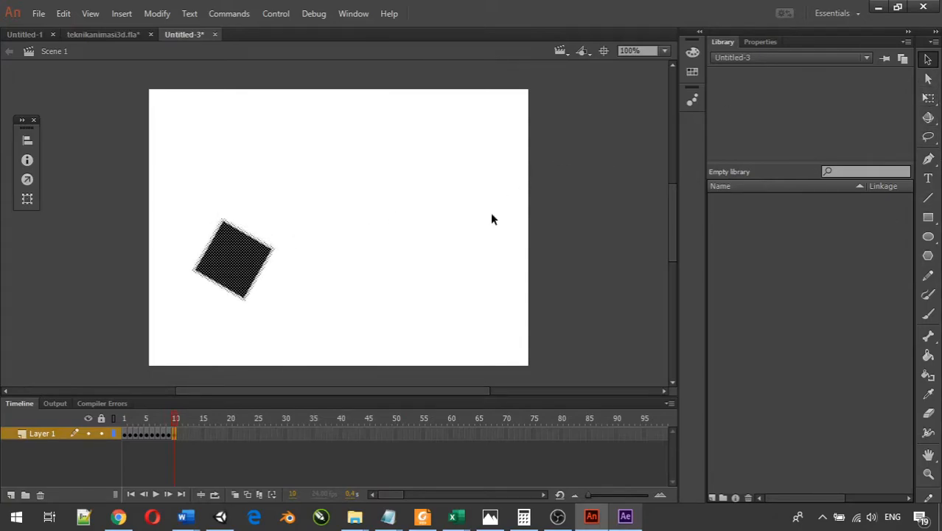
left_click(929, 98)
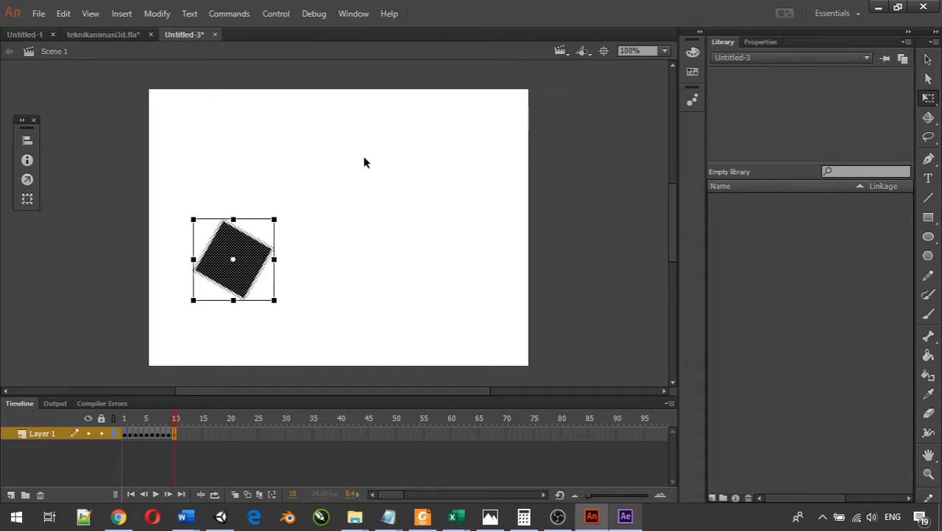
left_click_drag(290, 225, 301, 231)
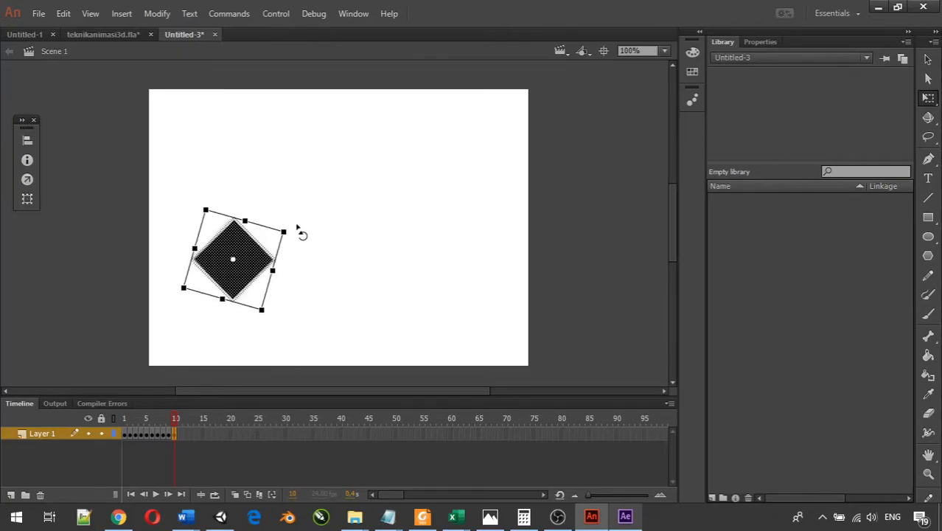
On a new keyframe at frame 11 of Layer 1, move the square slightly down and rotate it clockwise past its corner-standing position
right_click(178, 435)
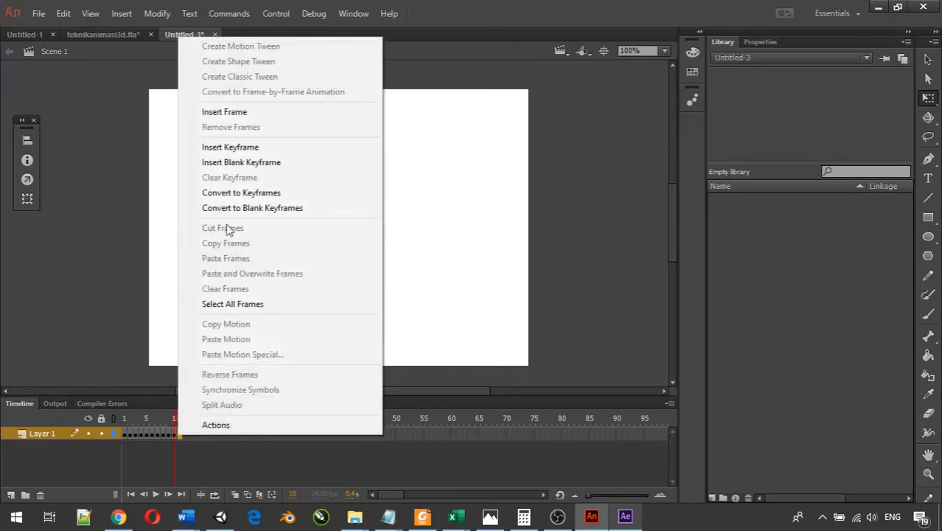
left_click(251, 148)
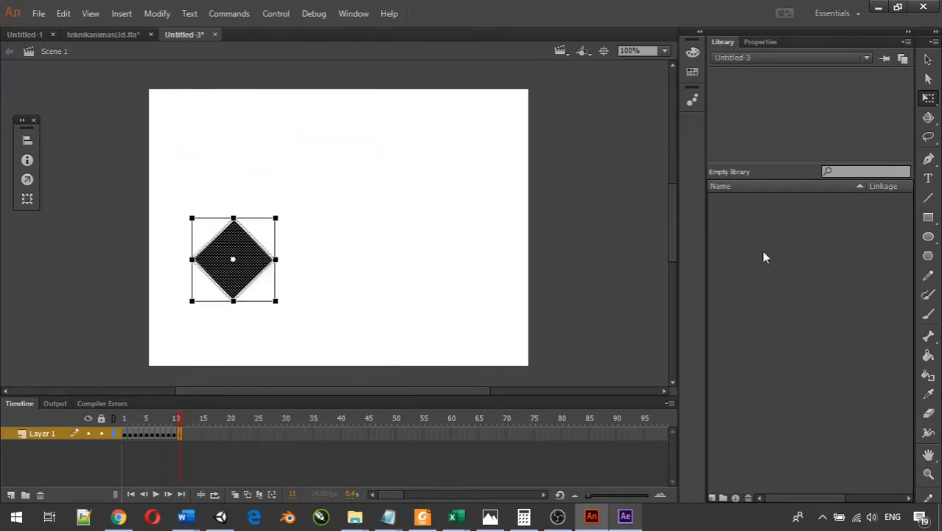
left_click(928, 117)
left_click_drag(254, 257, 258, 266)
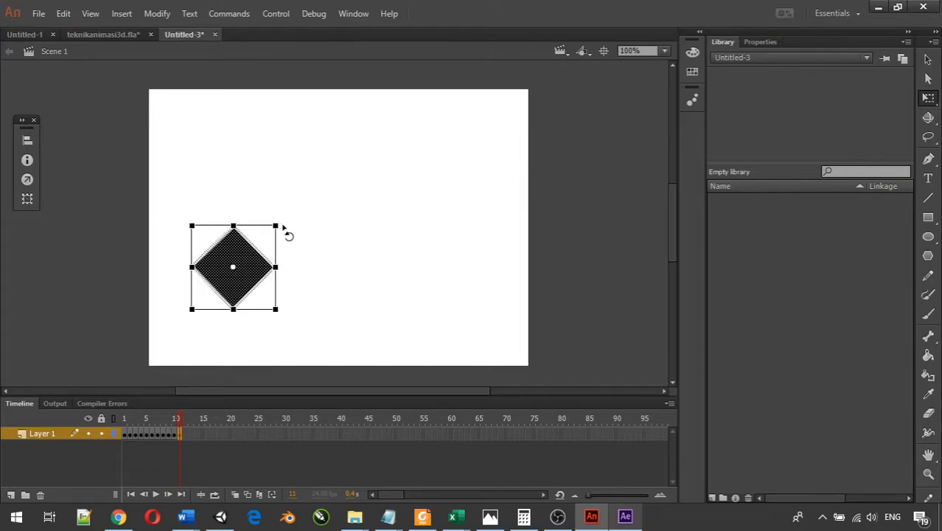
left_click_drag(286, 230, 287, 236)
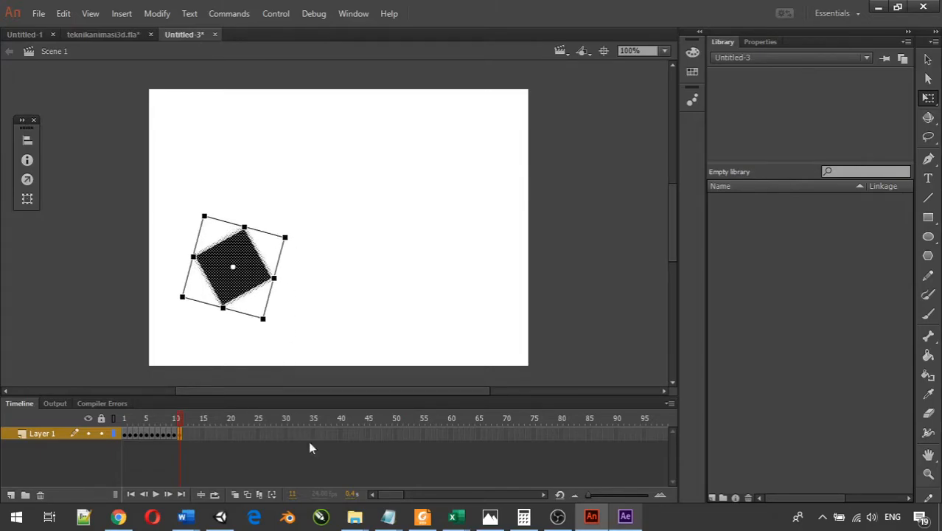
Play the animation from frame 1 on the timeline, test it as a movie, and close the preview window
left_click_drag(179, 419, 109, 420)
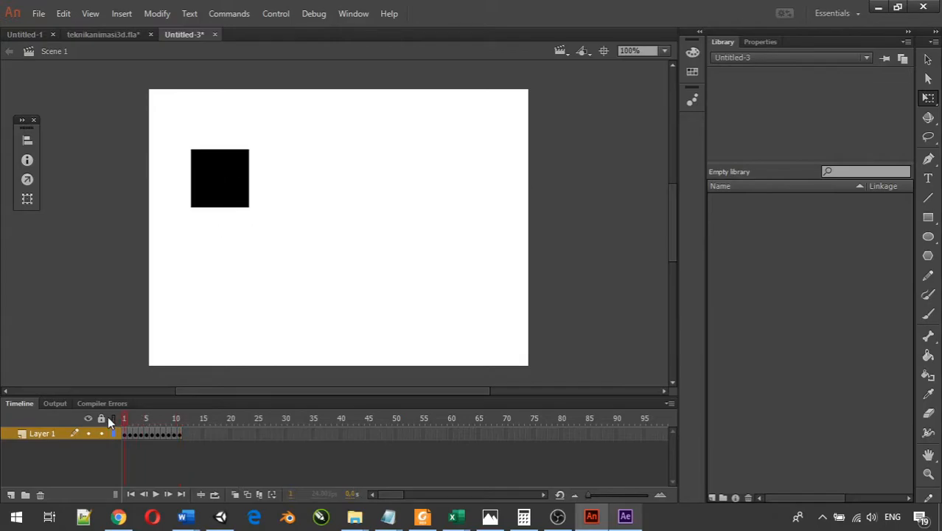
left_click(155, 495)
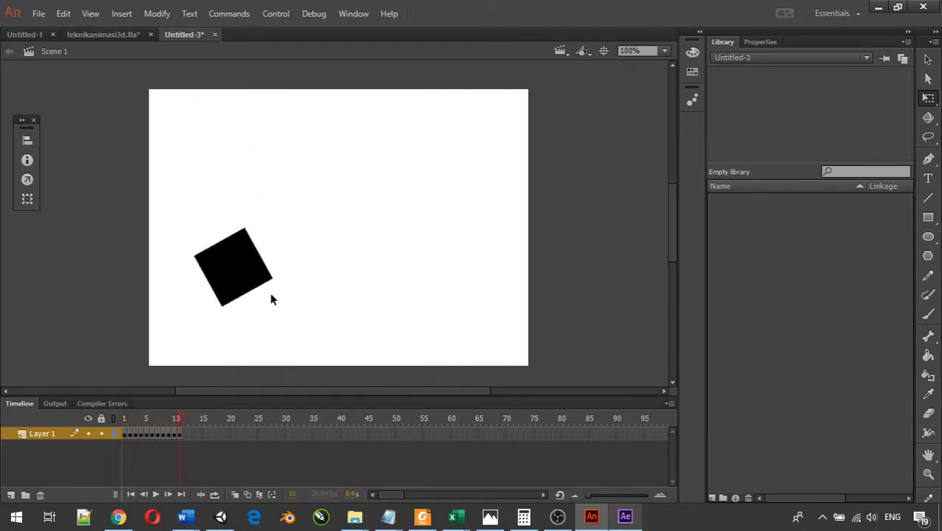
key("ctrl+Return")
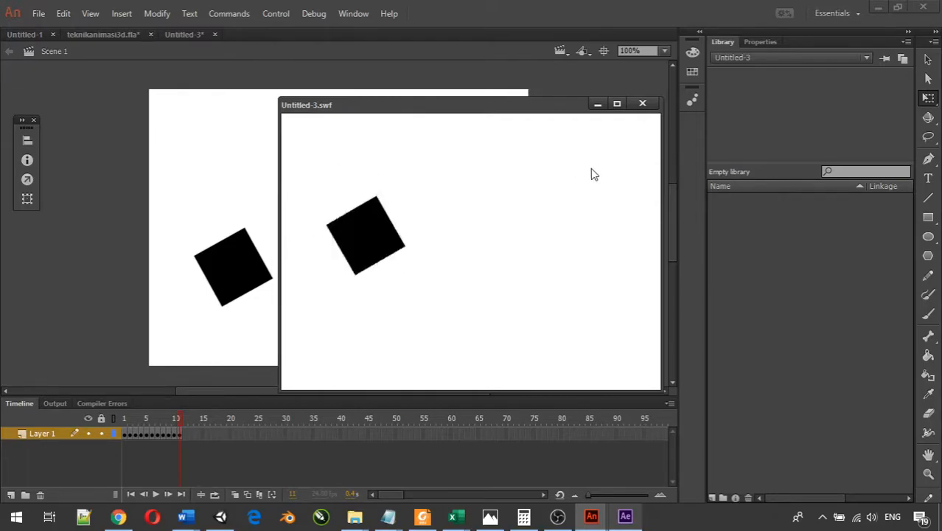
left_click(640, 107)
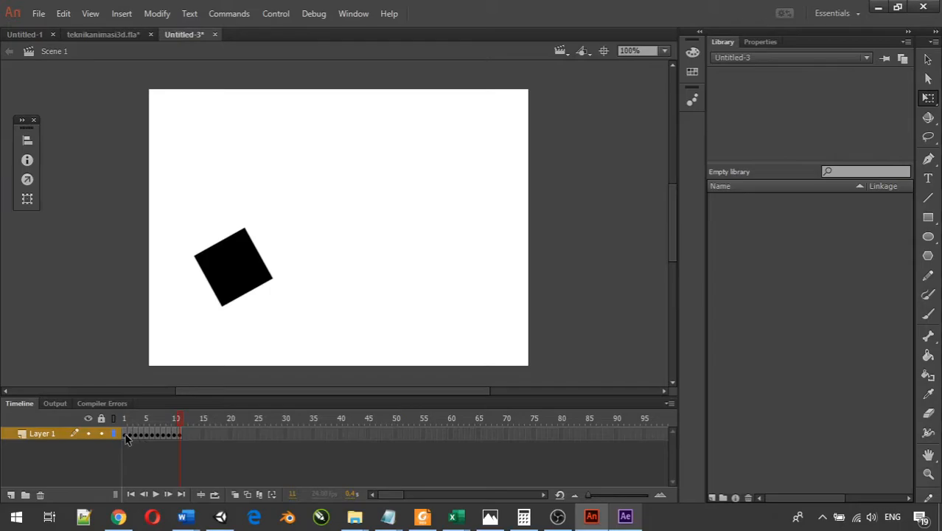
Scrub through frames 1 to 11 of Layer 1 to examine how the square moves from keyframe to keyframe
left_click(125, 435)
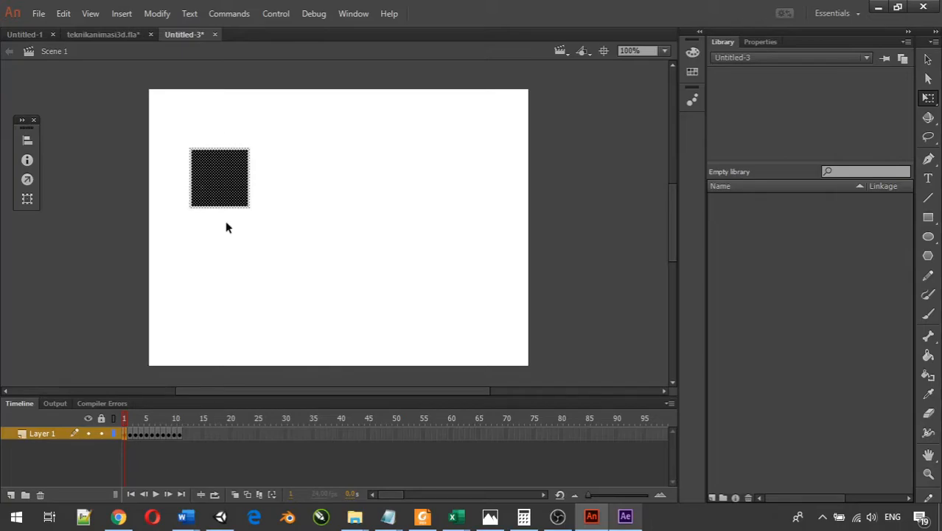
left_click(125, 420)
left_click_drag(125, 418, 181, 431)
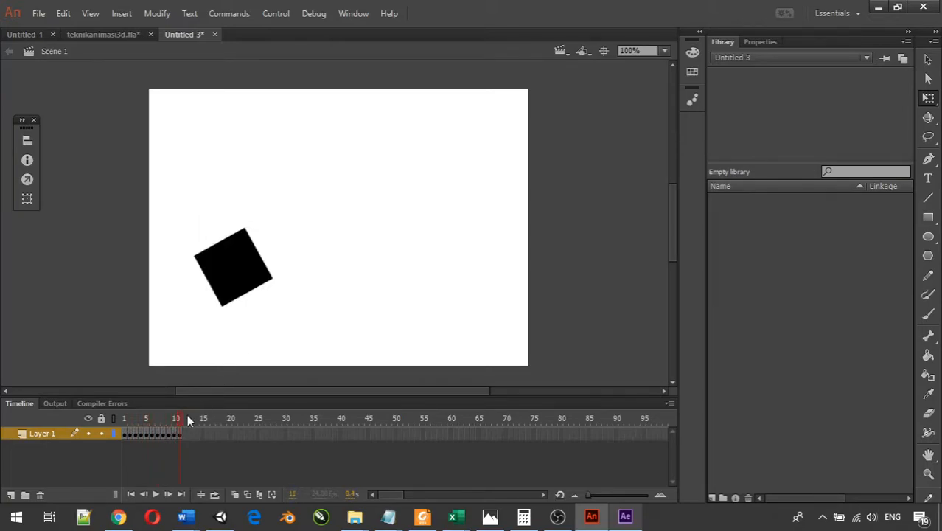
mouse_move(181, 415)
left_mouse_down()
mouse_move(123, 420)
mouse_move(187, 420)
mouse_move(118, 427)
mouse_move(216, 417)
mouse_move(122, 433)
mouse_move(120, 424)
mouse_move(189, 419)
left_mouse_up()
left_click(127, 439)
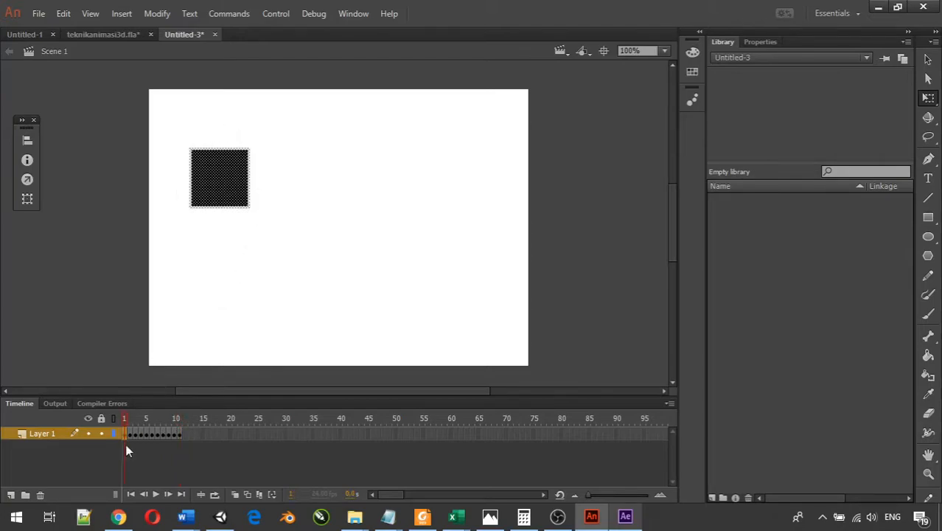
Delete the whole square from the keyframe at frame 10 of Layer 1
left_click_drag(129, 439, 175, 439)
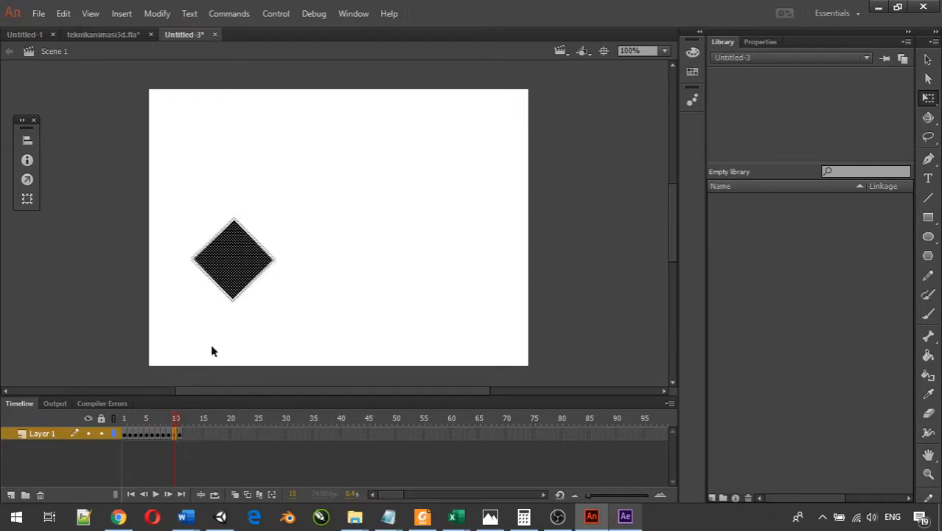
left_click_drag(189, 206, 309, 345)
key("Delete")
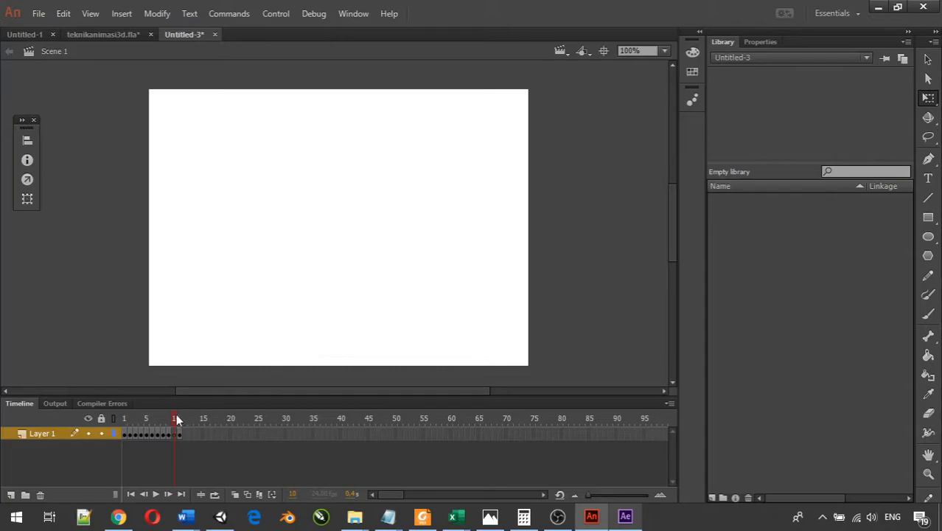
Play the animation from frame 1 and check the effect of the emptied keyframe at frame 10
left_click_drag(176, 419, 115, 430)
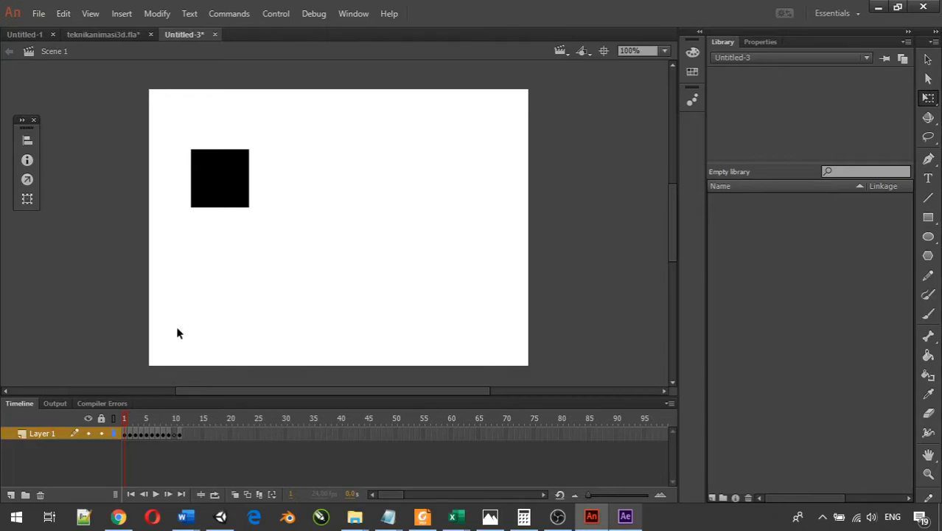
left_click(155, 493)
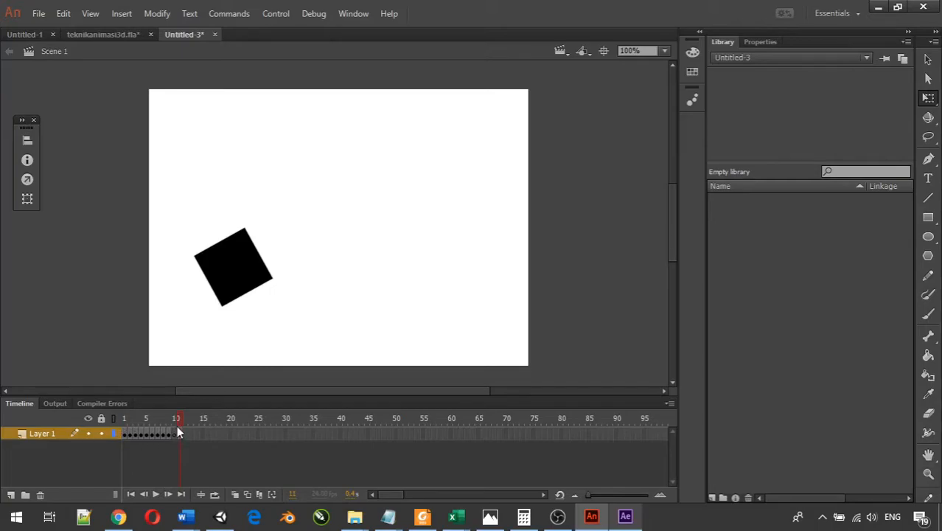
left_click(176, 433)
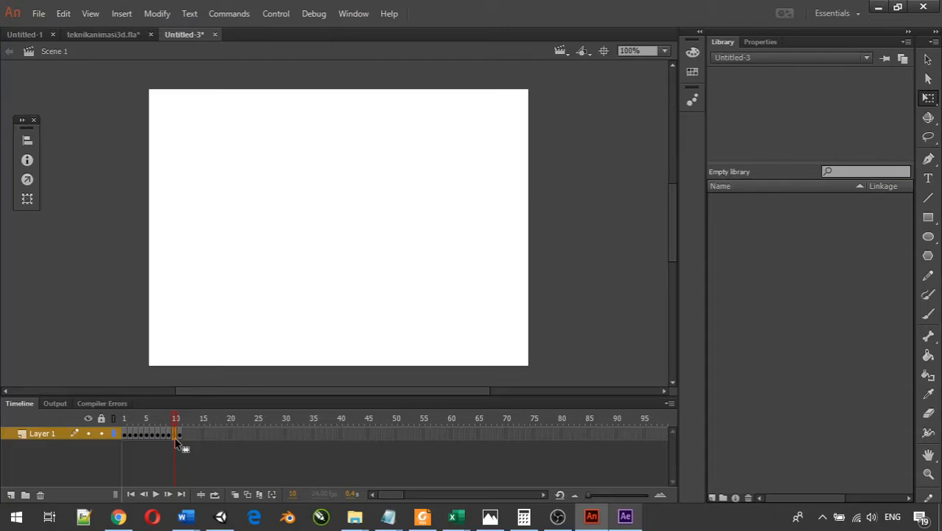
key("Return")
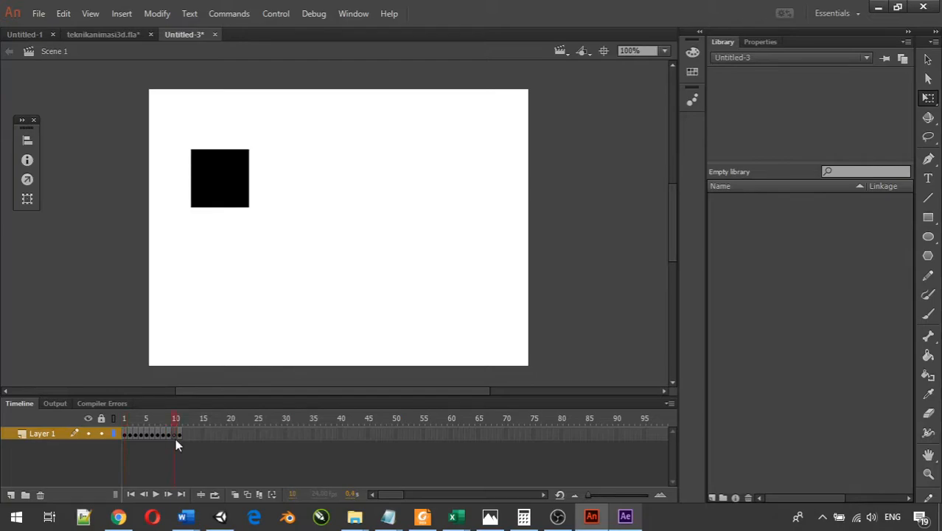
Rewind to frame 1 and replay the square animation through frame 11
left_click(262, 349)
left_click_drag(175, 418, 123, 420)
left_click(155, 494)
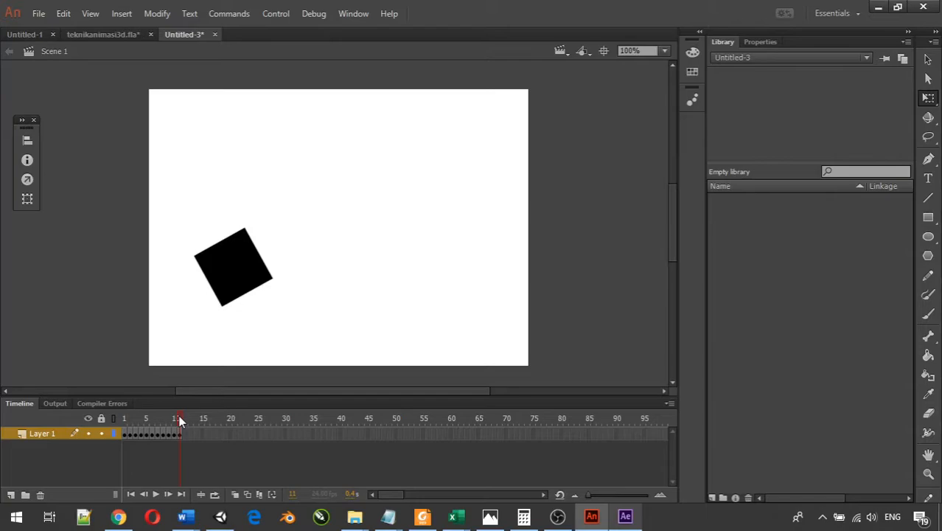
mouse_move(179, 418)
left_mouse_down()
mouse_move(124, 426)
mouse_move(135, 417)
mouse_move(186, 417)
left_mouse_up()
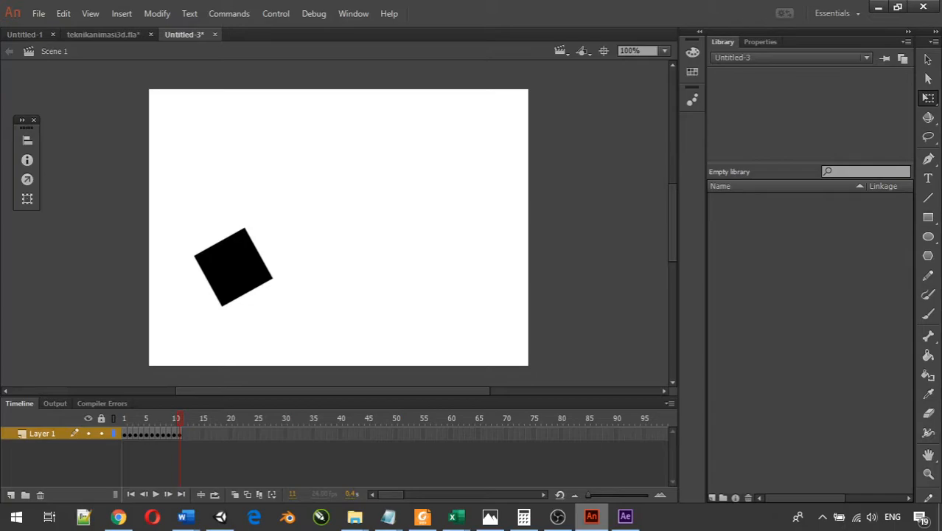
left_click(558, 517)
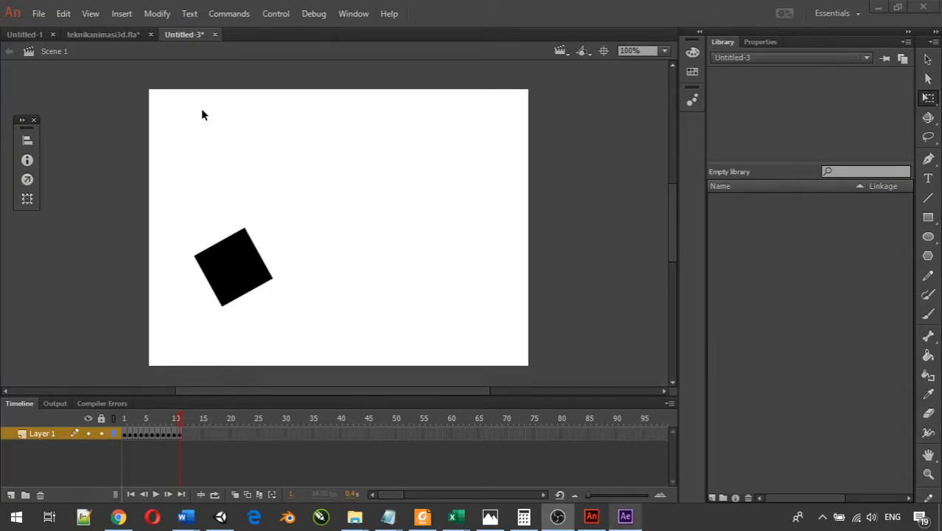
Create a new ActionScript 3.0 document
left_click(39, 14)
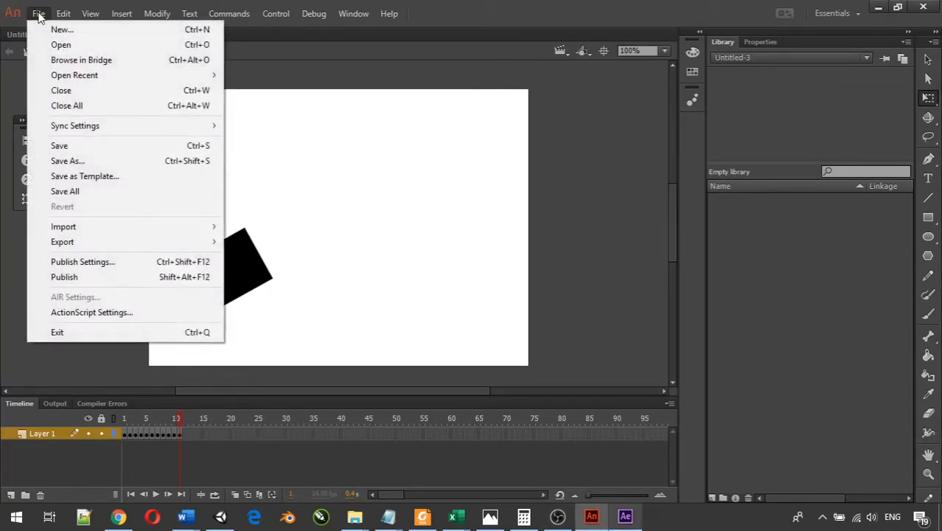
left_click(52, 31)
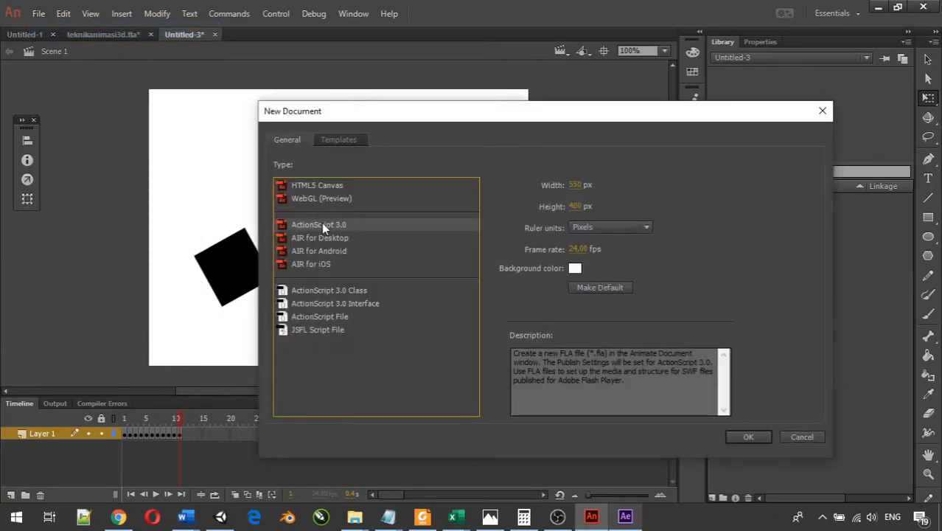
left_click(749, 436)
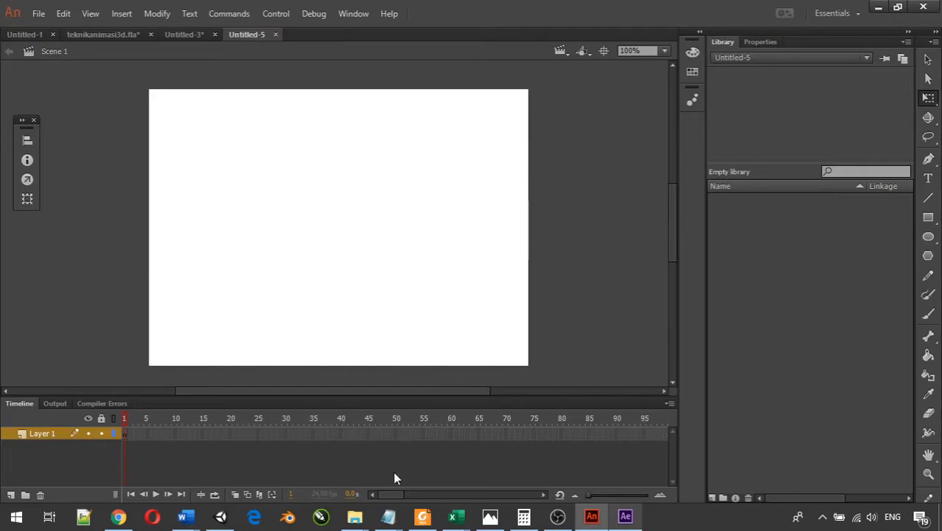
Switch to File Explorer and look through the bird PNG sequence from arpit-bansal-bird-4k_01.png to arpit-bansal-bird-4k_20.png
left_click(356, 516)
left_click(433, 469)
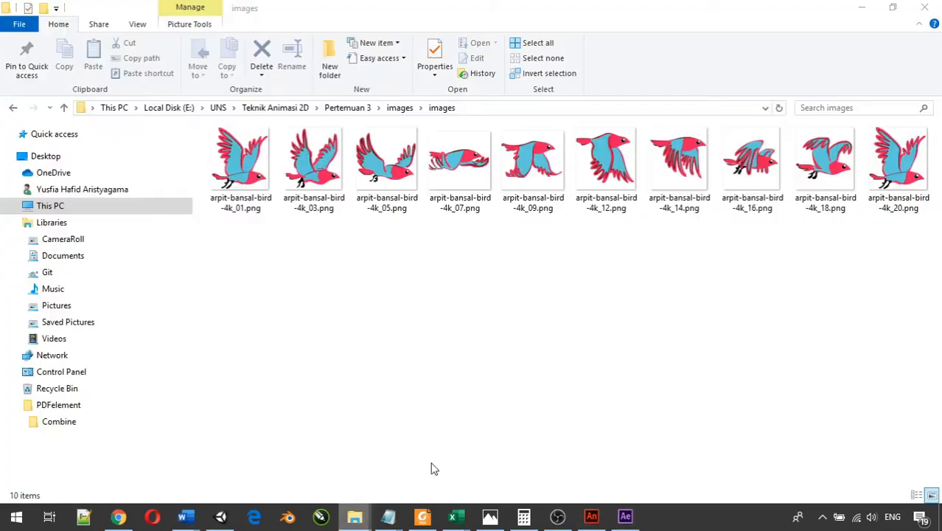
left_click(247, 163)
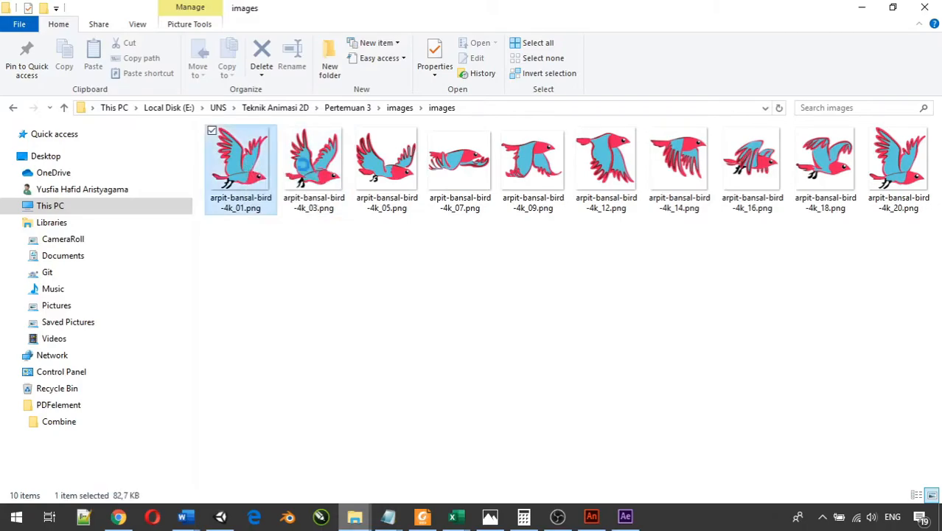
key("Right")
key("Right")
key("Right")
key("Right")
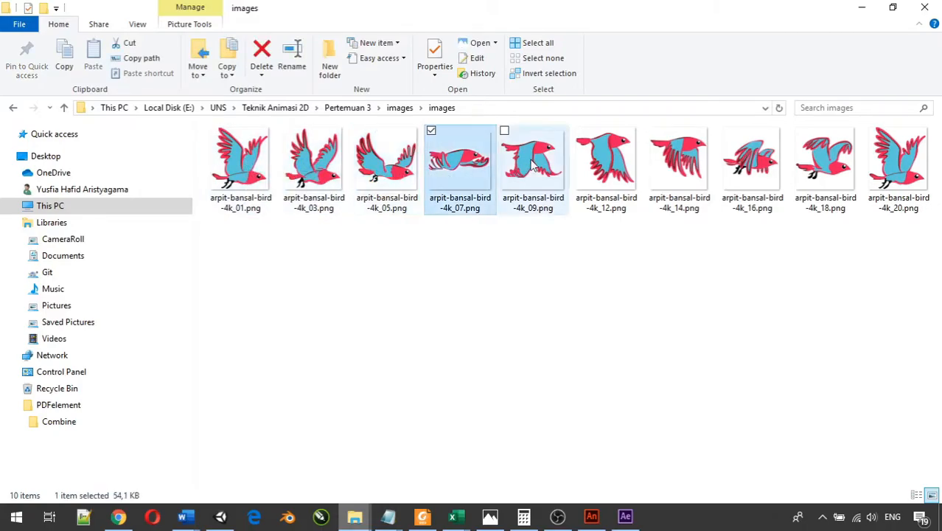
key("Right")
key("Right")
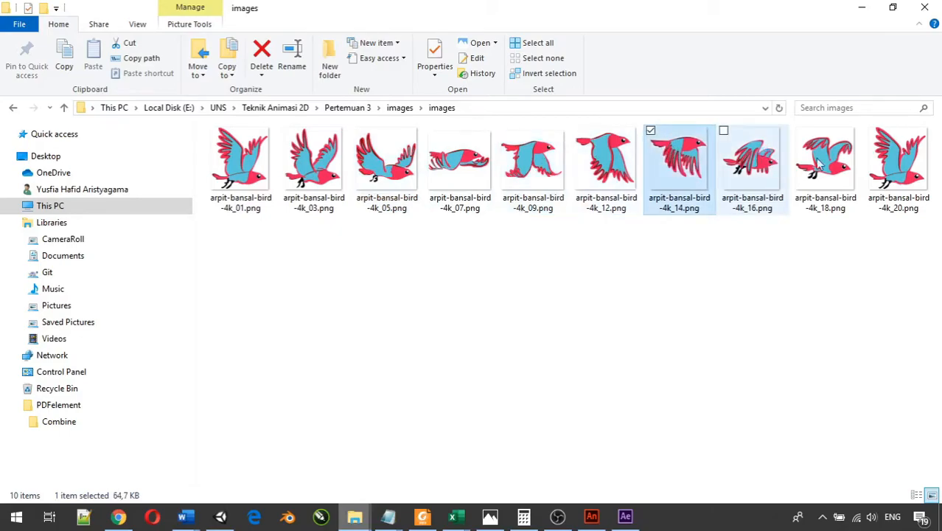
key("Right")
key("Right")
key("Right")
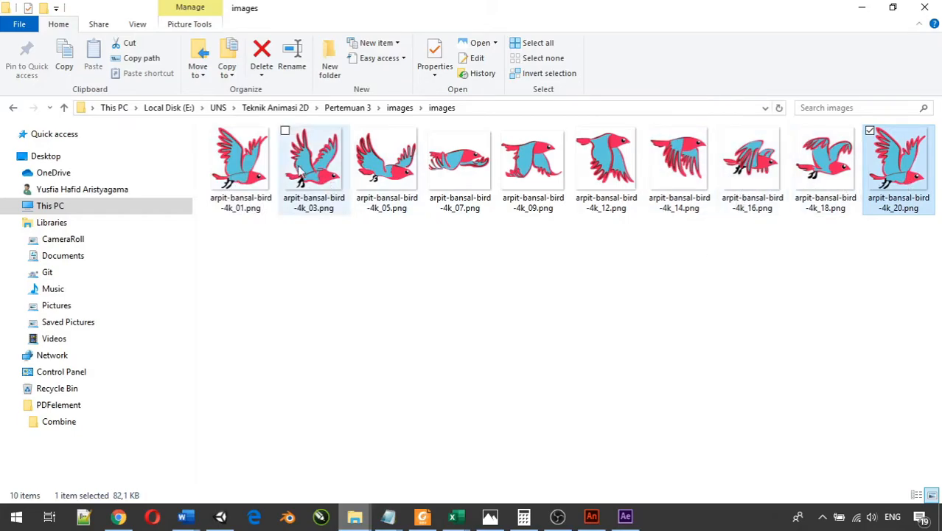
Switch back to Adobe Animate and import all ten arpit-bansal-bird-4k PNG images into the new document's library
left_click(600, 519)
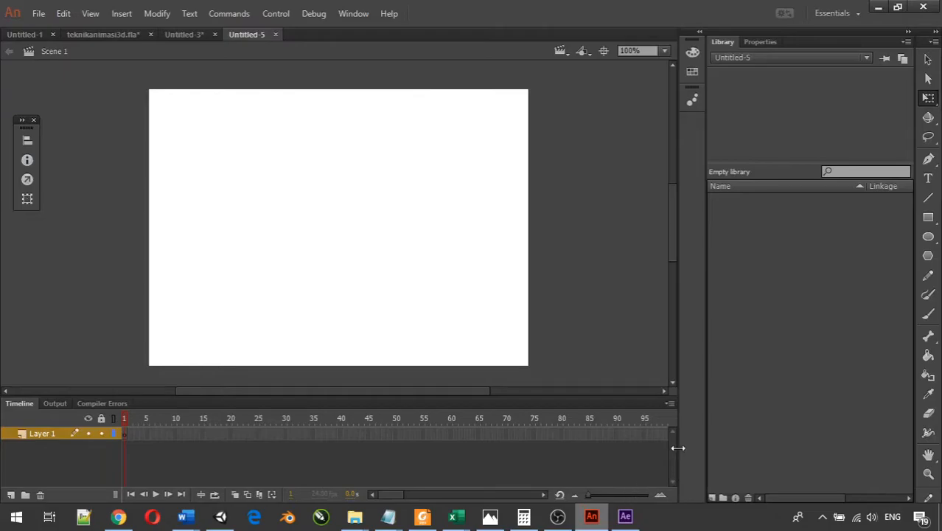
left_click(35, 14)
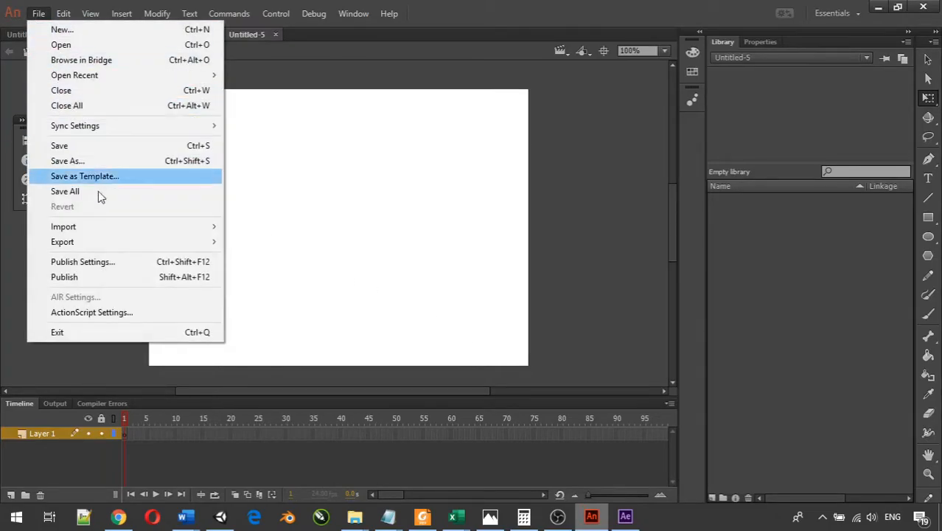
mouse_move(116, 229)
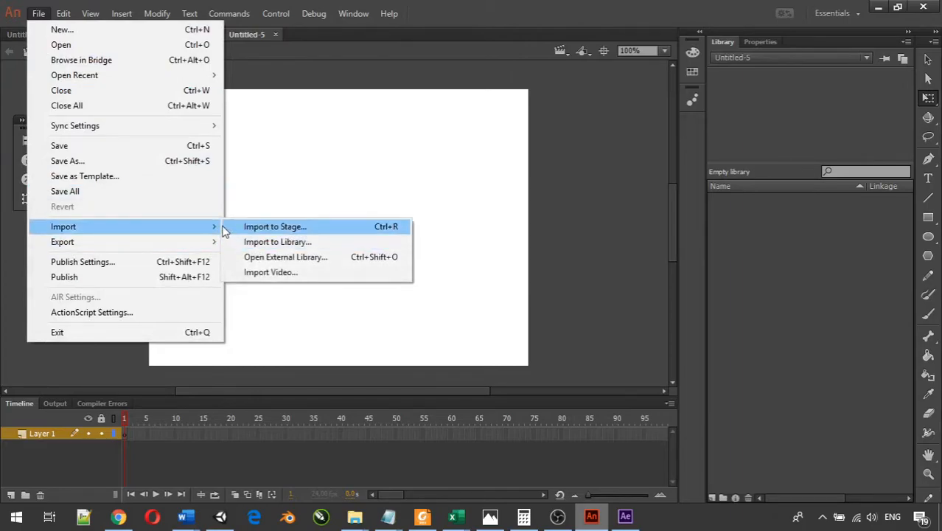
left_click(270, 248)
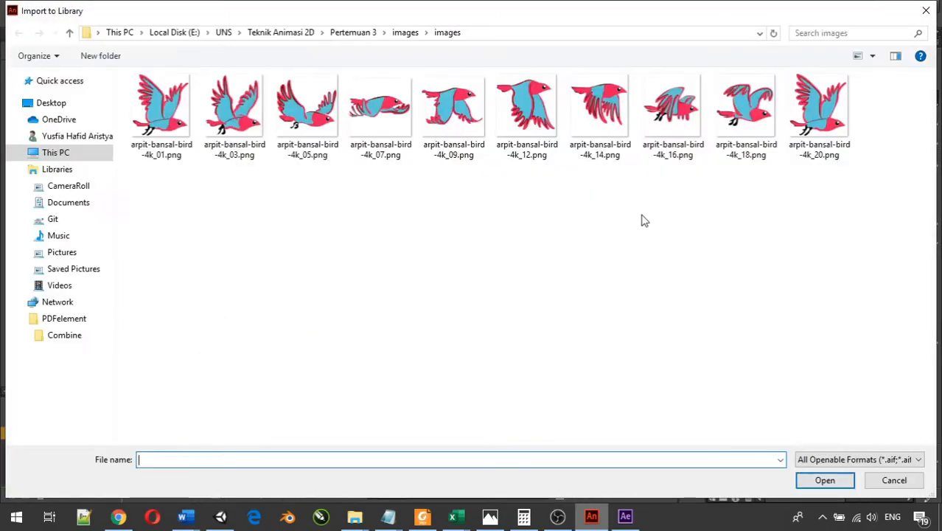
left_click_drag(852, 206, 163, 73)
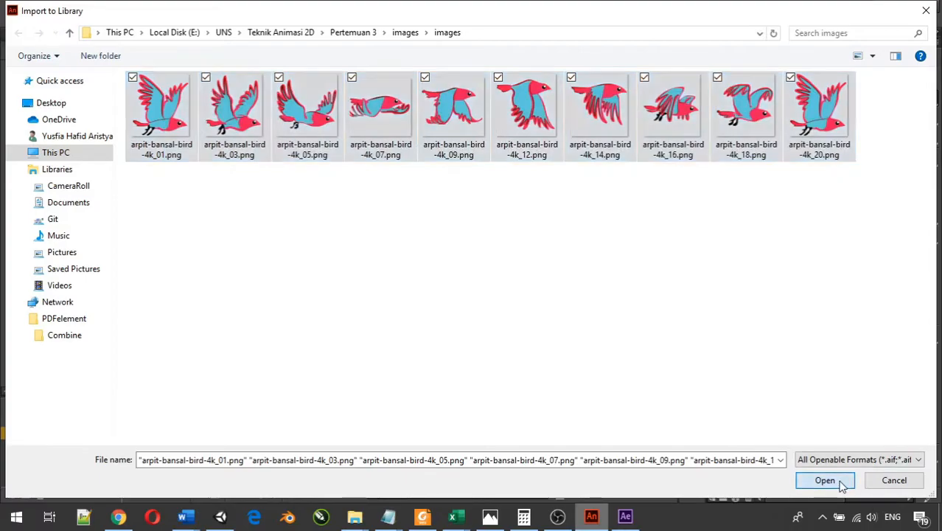
left_click(837, 480)
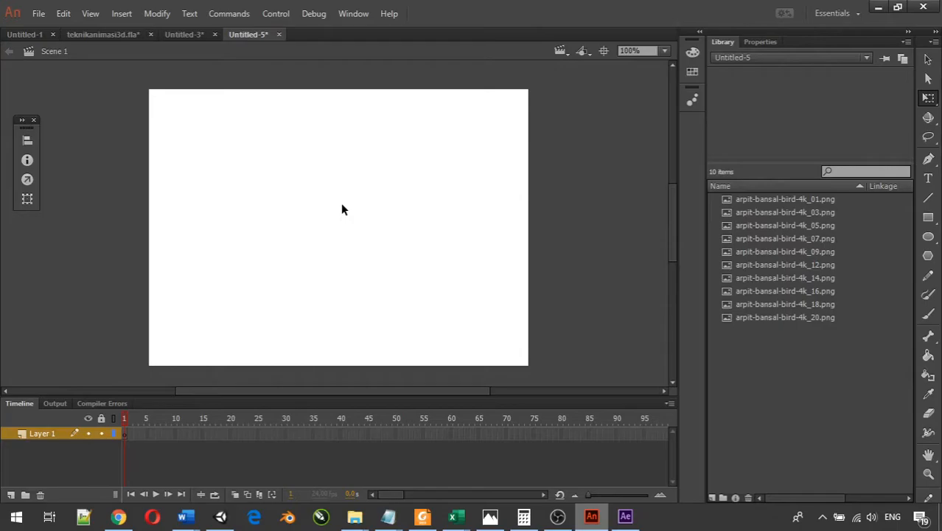
right_click(748, 351)
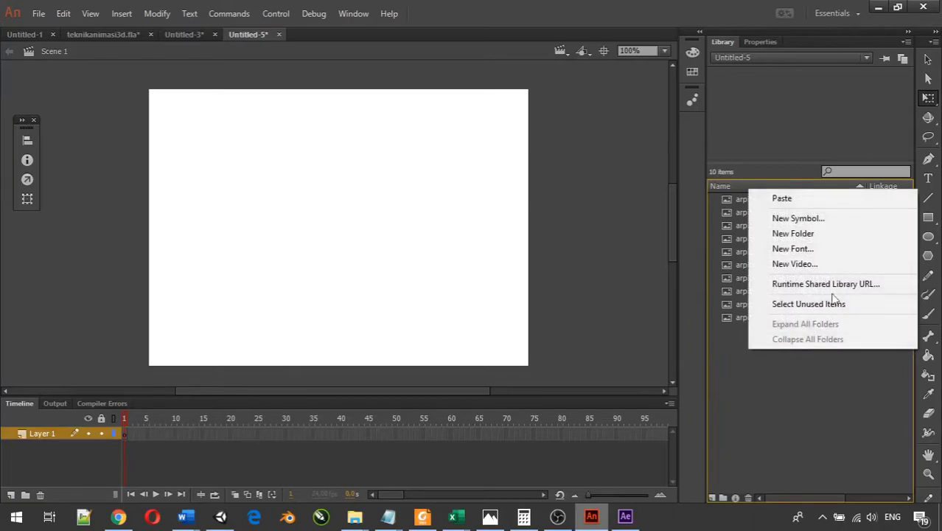
left_click(840, 221)
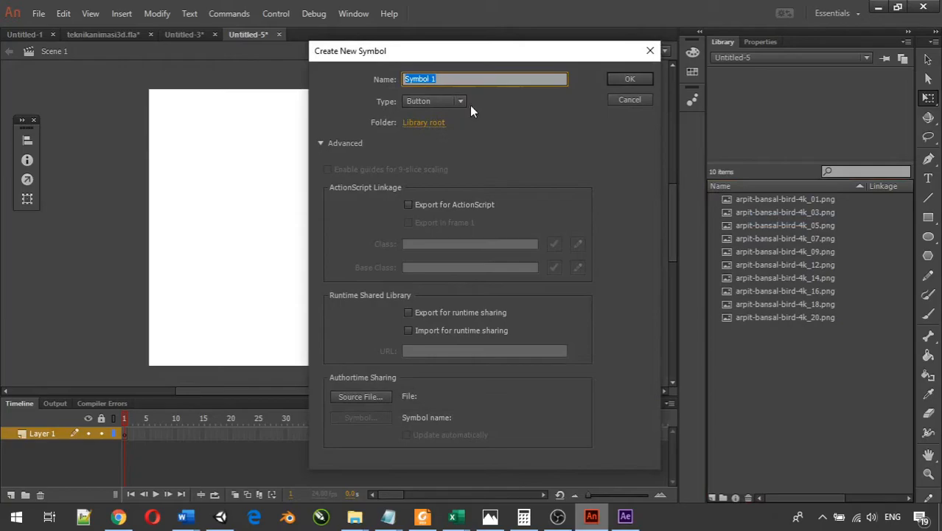
left_click(643, 59)
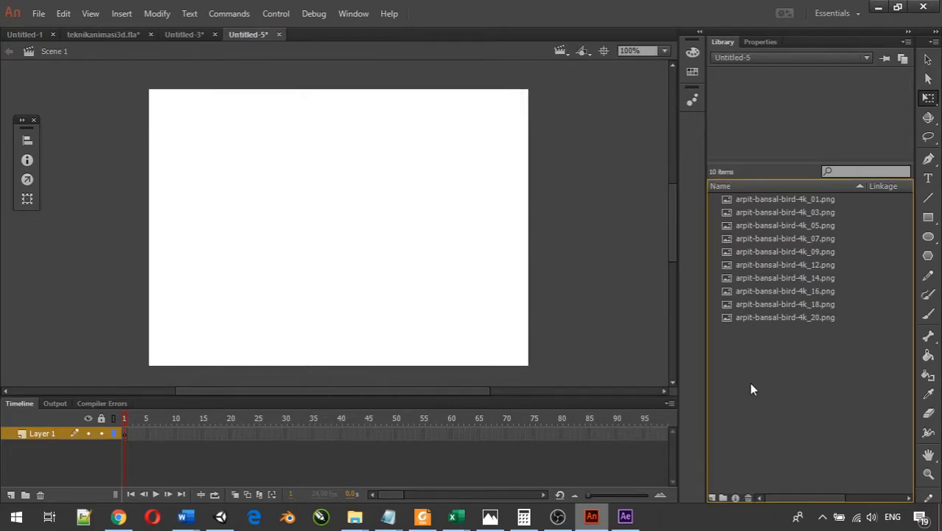
Create a new Movie Clip symbol named FrameByFrameBurung in the library
right_click(755, 349)
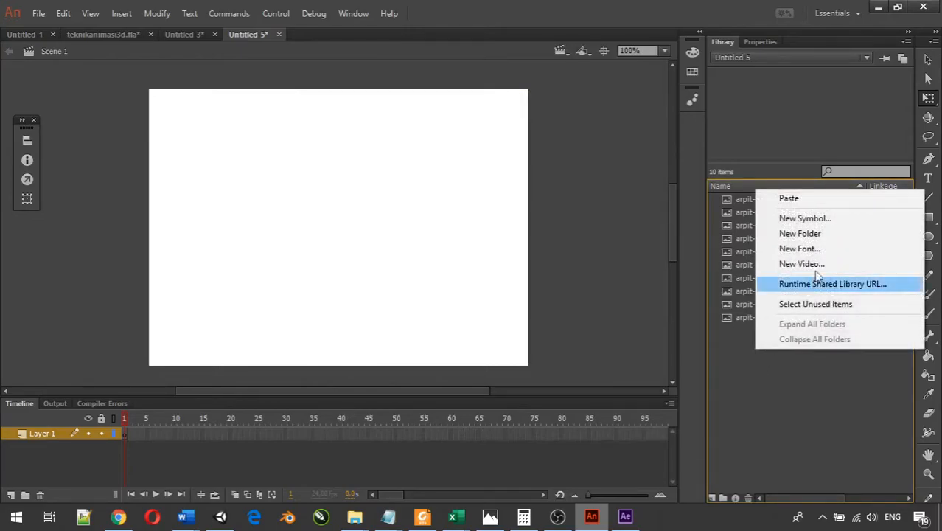
left_click(804, 218)
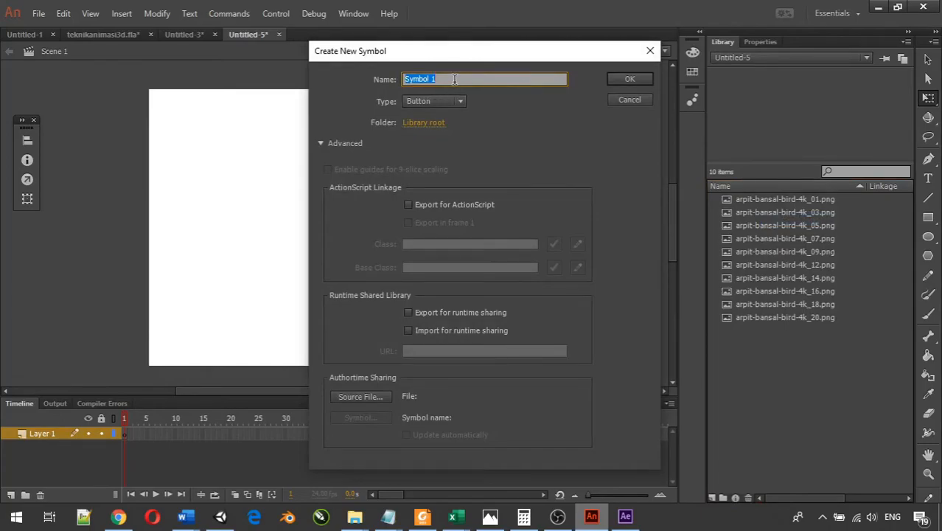
type("FrameBy")
type("Frame")
type("ByFrame")
type("Burung")
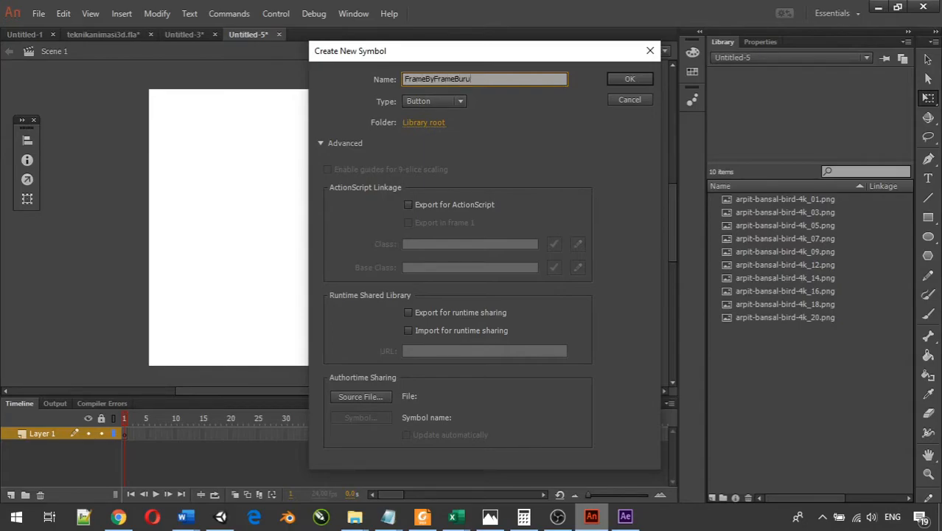
left_click(460, 101)
left_click(453, 117)
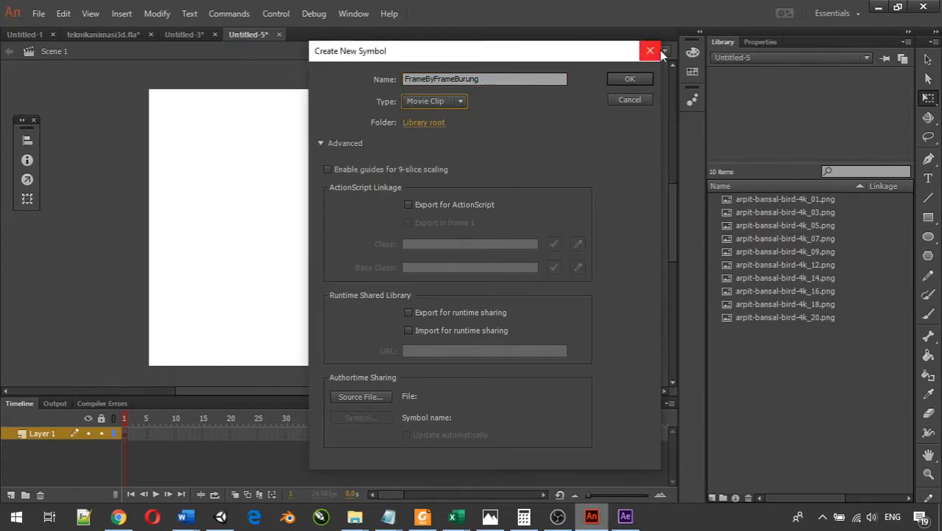
left_click(629, 79)
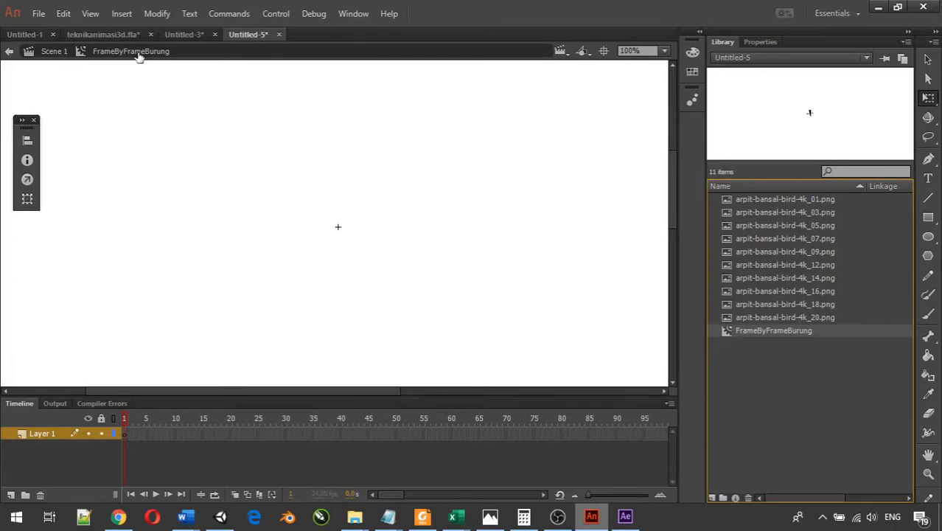
Place arpit-bansal-bird-4k_01.png on the symbol's first layer, near the registration point
left_click(728, 415)
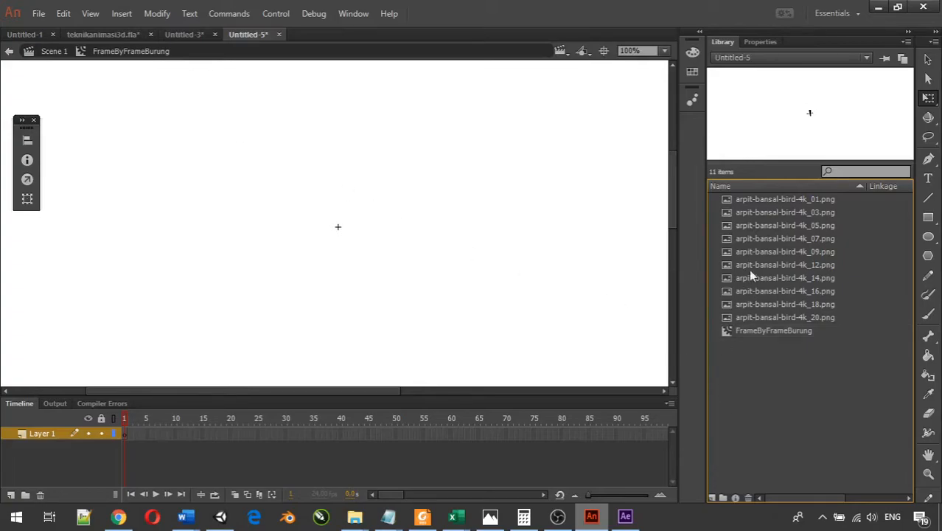
left_click(776, 201)
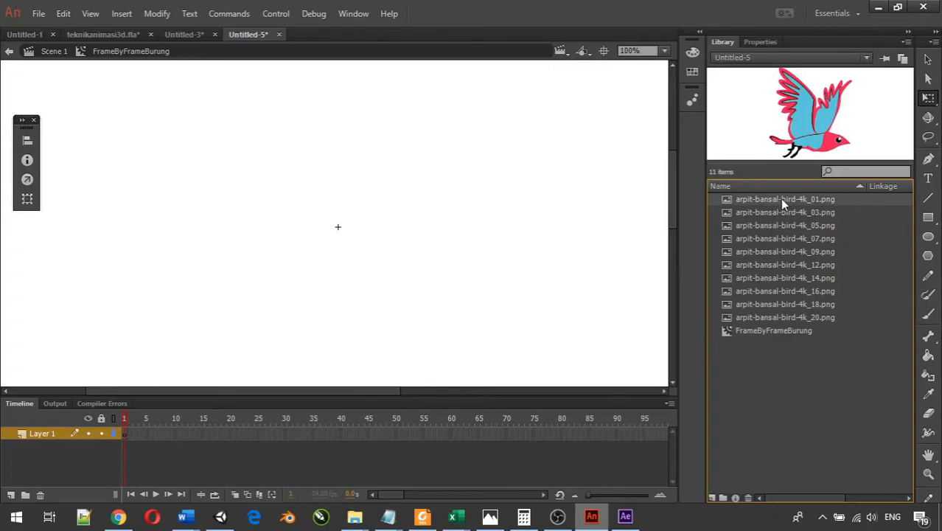
left_click_drag(780, 199, 333, 215)
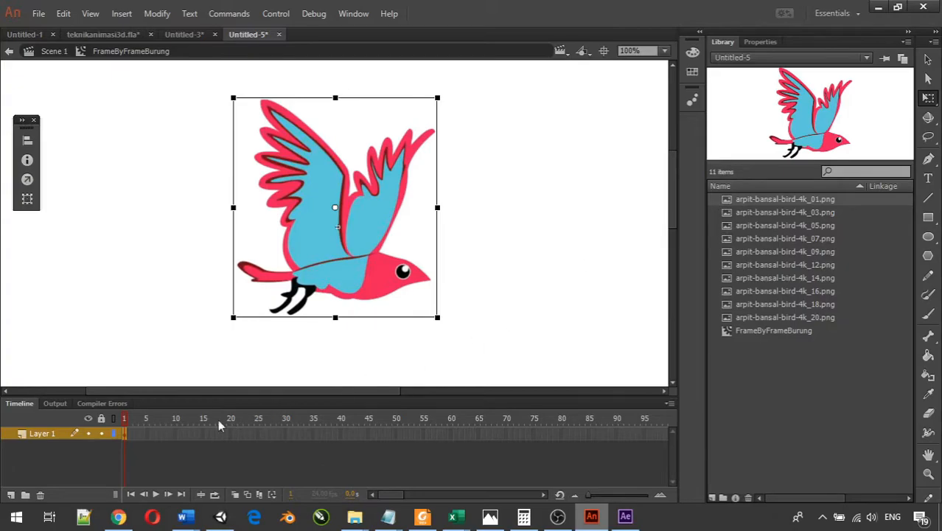
Add a second layer and place arpit-bansal-bird-4k_03.png on it, replacing a misaligned copy with one centred on the registration point
left_click(9, 497)
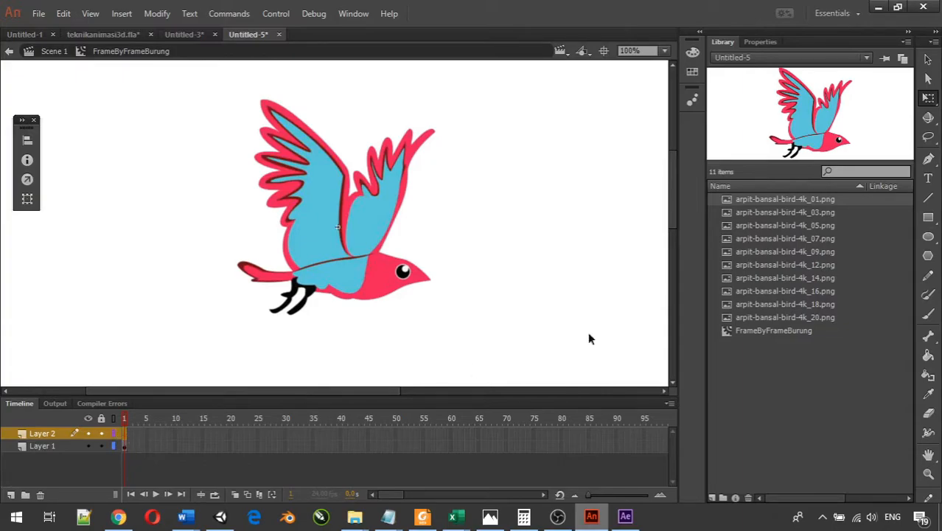
left_click(830, 214)
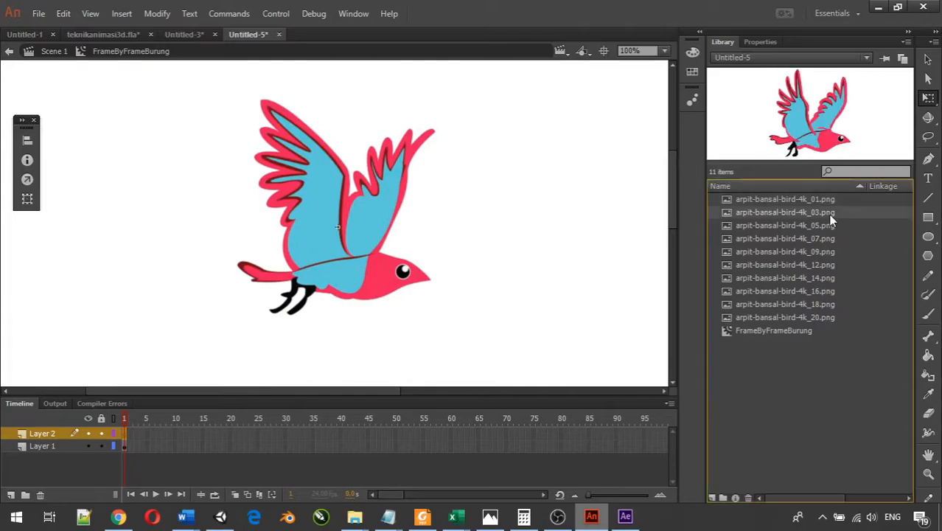
left_click_drag(828, 214, 373, 244)
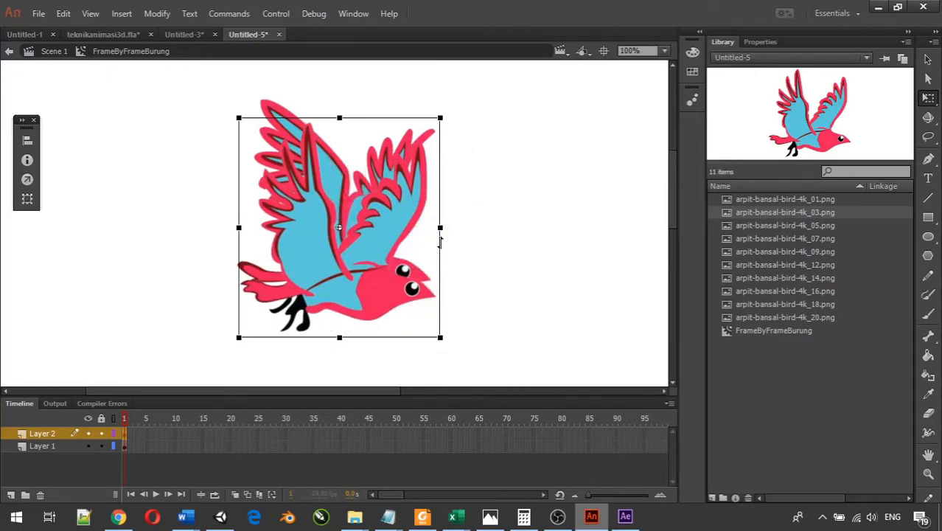
key("Delete")
left_click_drag(737, 218, 336, 225)
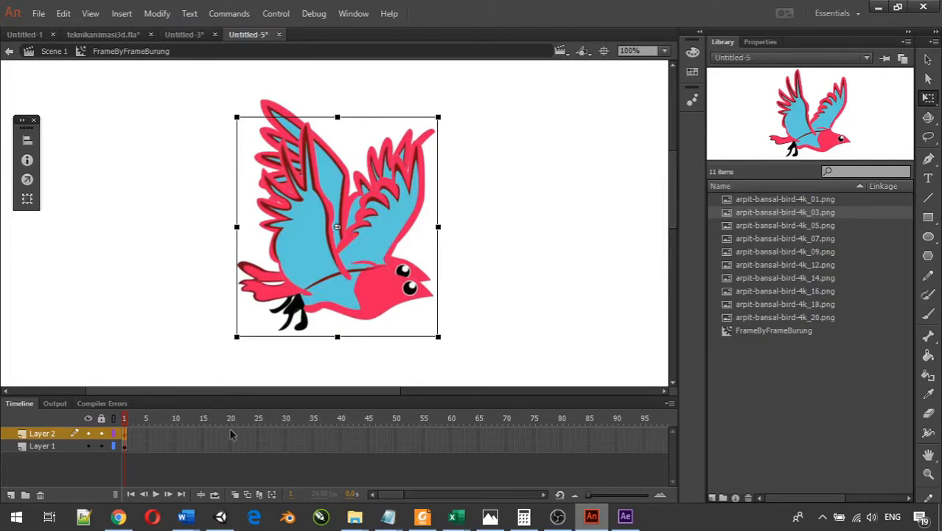
Add a third layer and place arpit-bansal-bird-4k_05.png on it, centred on the registration point
left_click(10, 495)
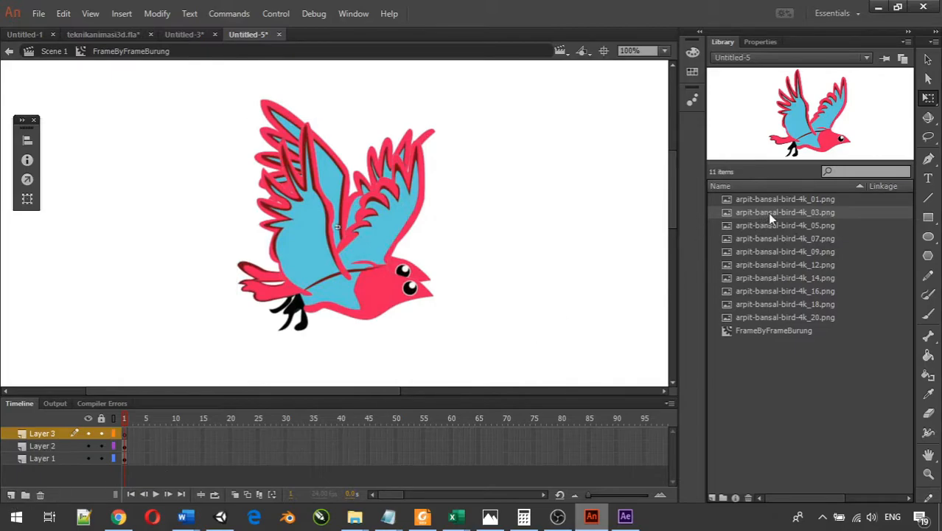
left_click(800, 226)
left_click_drag(797, 225, 396, 206)
left_click_drag(341, 223, 336, 224)
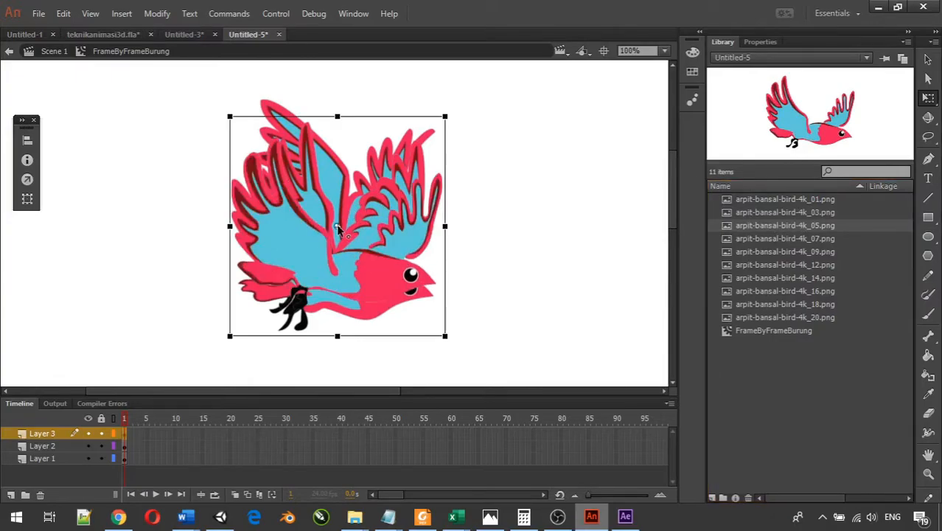
Add a fourth layer and place arpit-bansal-bird-4k_07.png on it, centred on the registration point
left_click(11, 495)
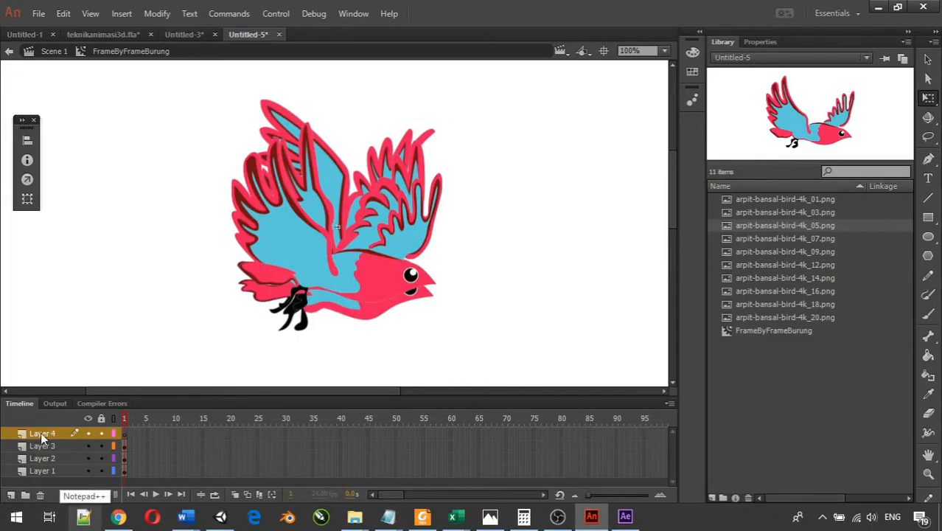
left_click(797, 239)
left_click_drag(795, 241, 338, 227)
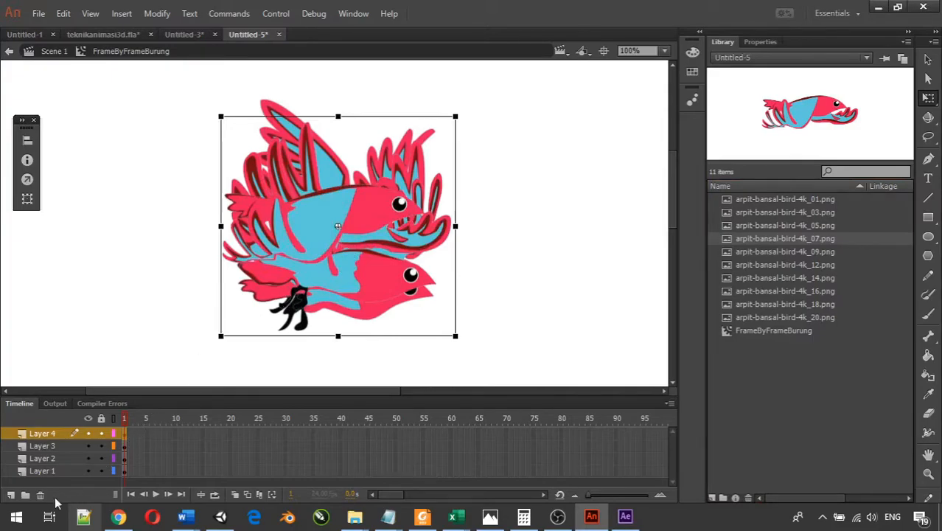
Add two more layers and centre arpit-bansal-bird-4k_09.png on the fifth and arpit-bansal-bird-4k_12.png on the sixth
left_click(11, 494)
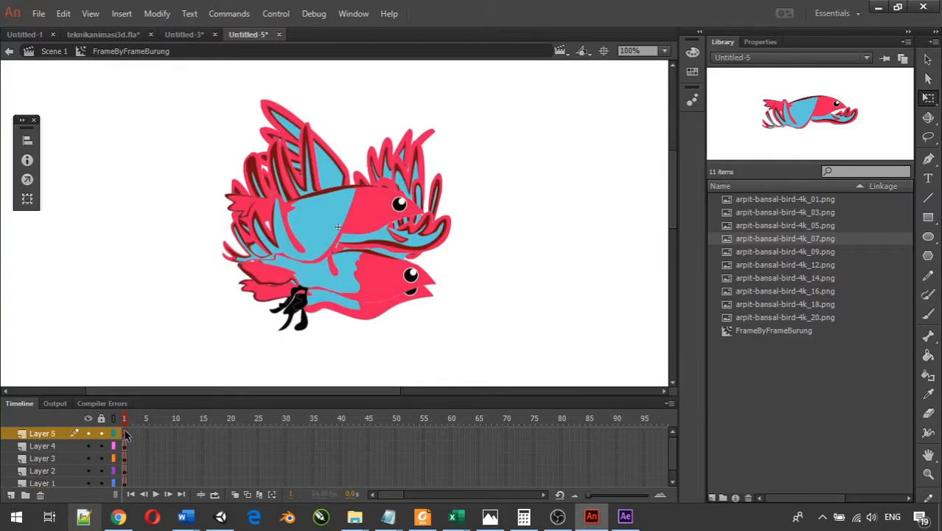
left_click_drag(771, 251, 337, 229)
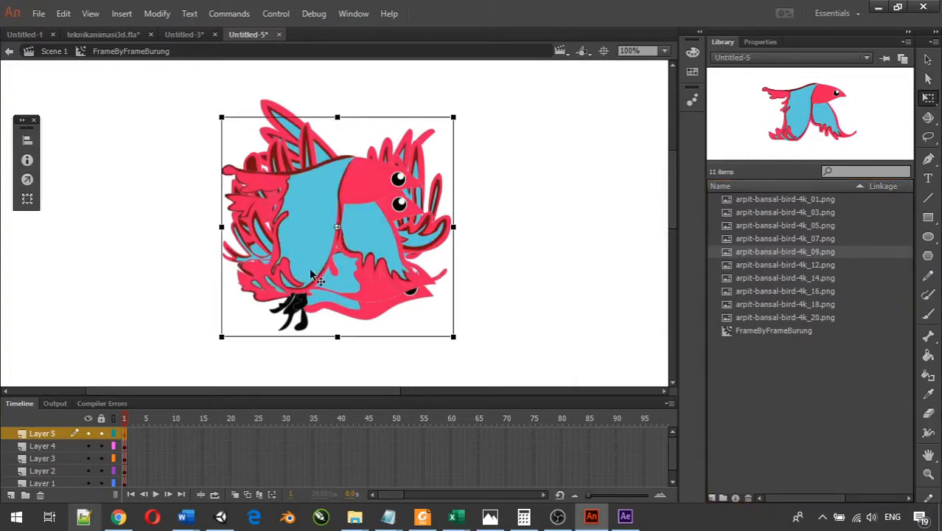
left_click(9, 496)
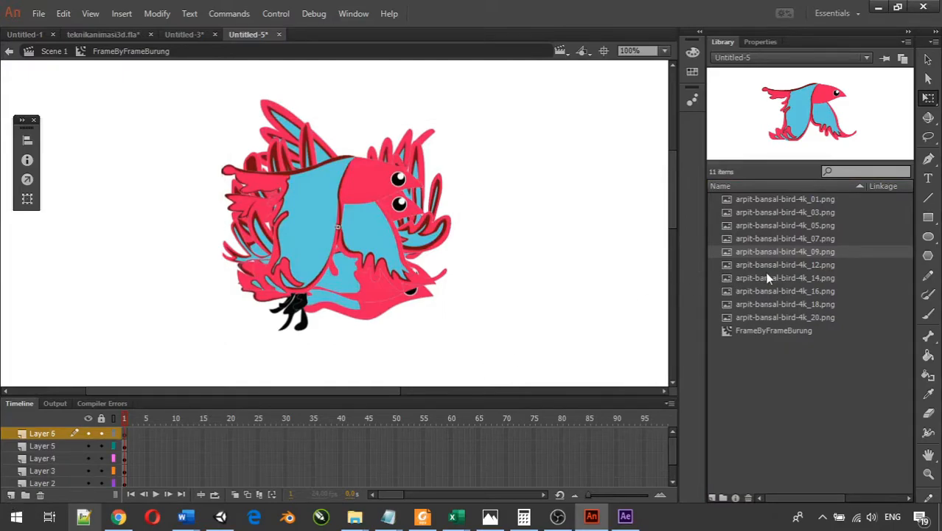
left_click_drag(776, 264, 337, 228)
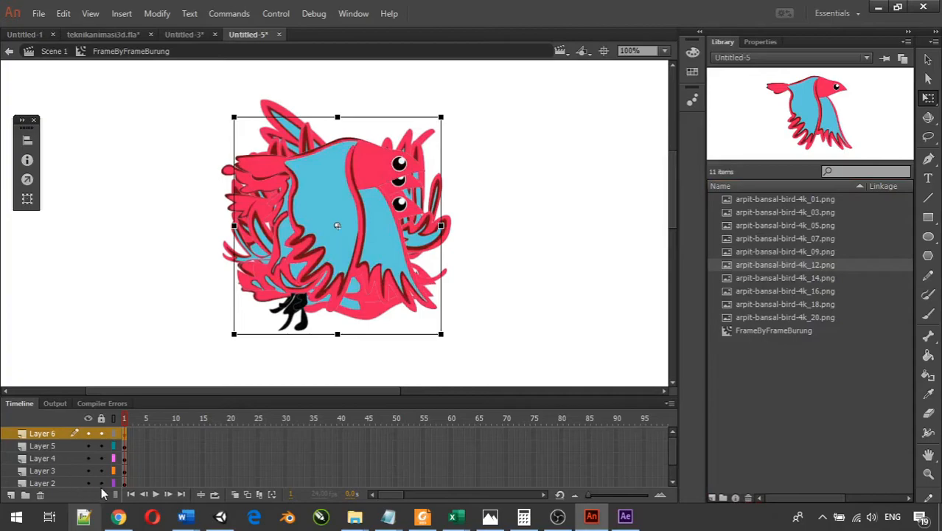
Add a seventh layer and place arpit-bansal-bird-4k_14.png on it, centred on the registration point
left_click(10, 498)
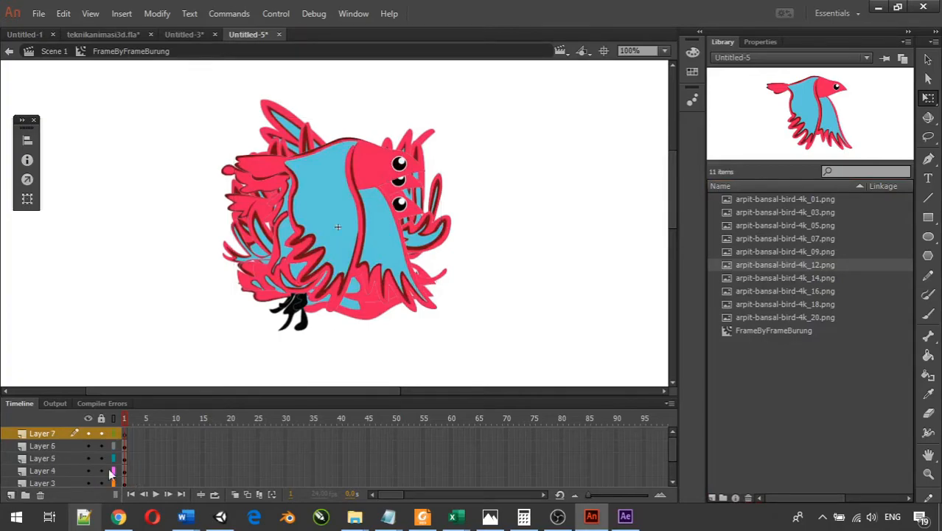
left_click(804, 277)
left_click_drag(803, 278, 470, 220)
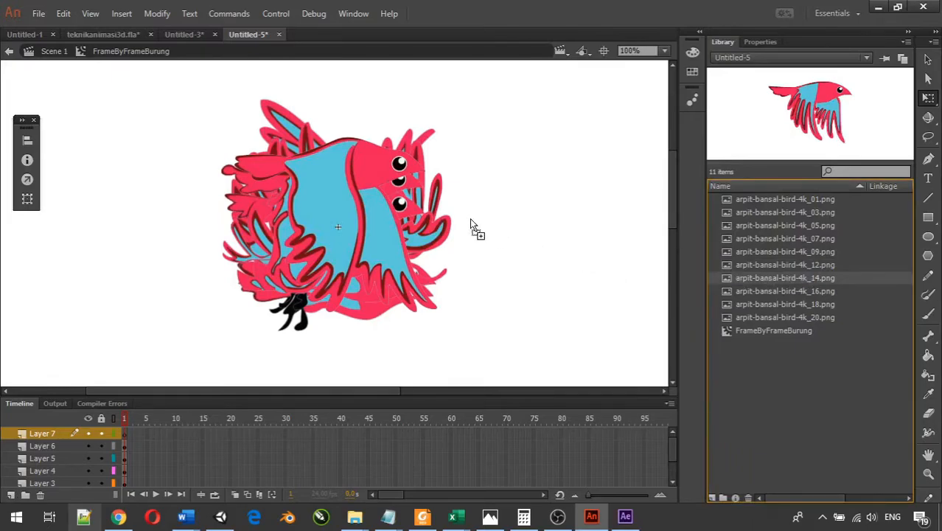
left_click_drag(339, 230, 337, 226)
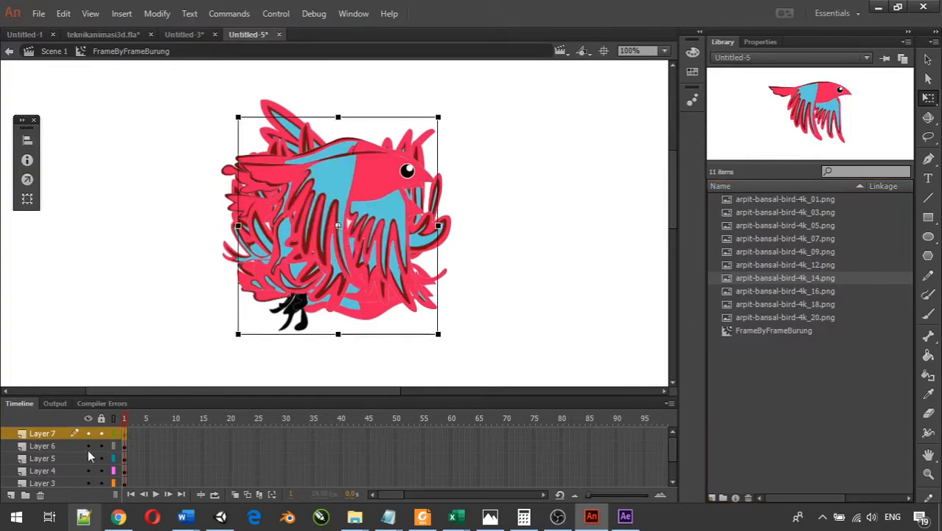
Add layers eight to ten, centring arpit-bansal-bird-4k_16.png, _18.png and _20.png on them, one image per layer
left_click(10, 494)
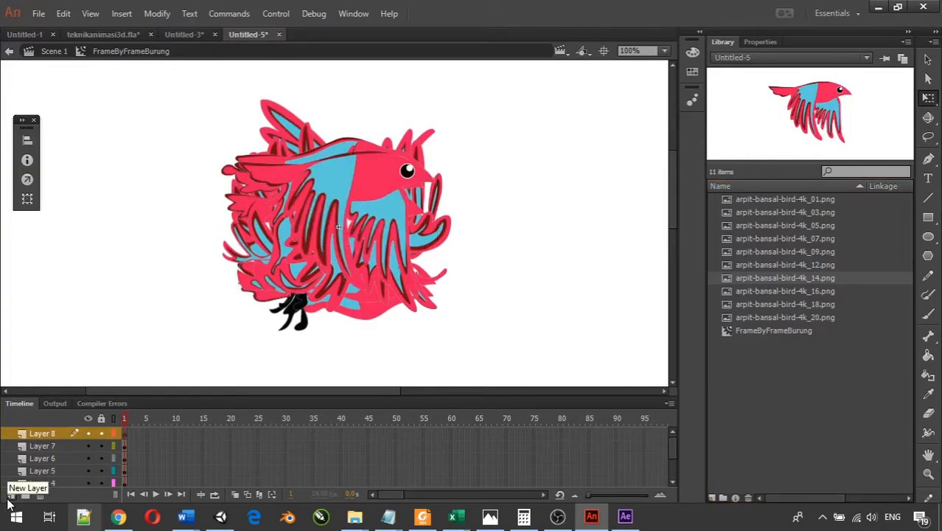
left_click_drag(785, 293, 338, 230)
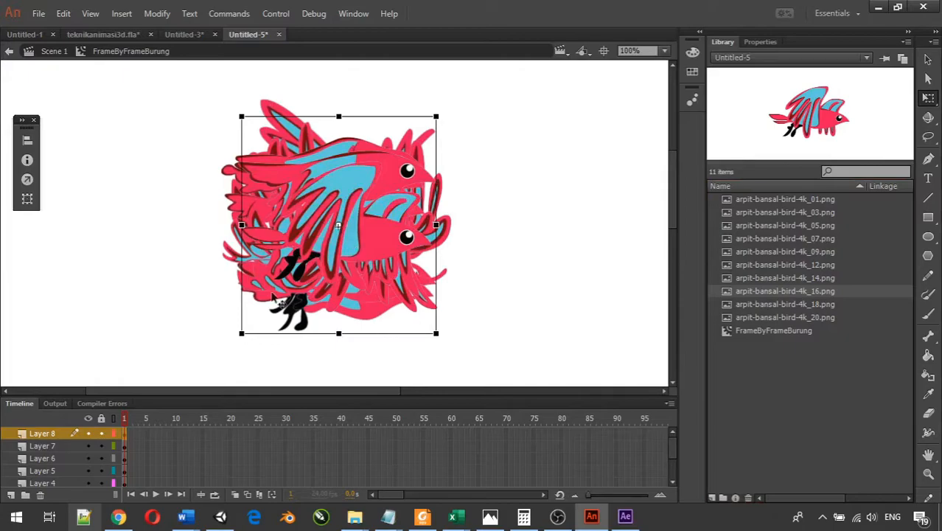
left_click(11, 495)
left_click_drag(794, 304, 339, 232)
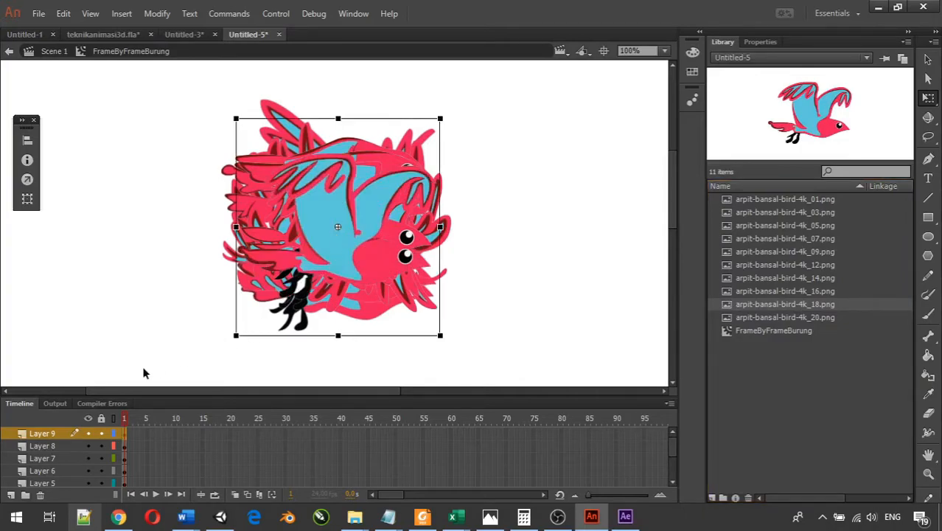
left_click(10, 496)
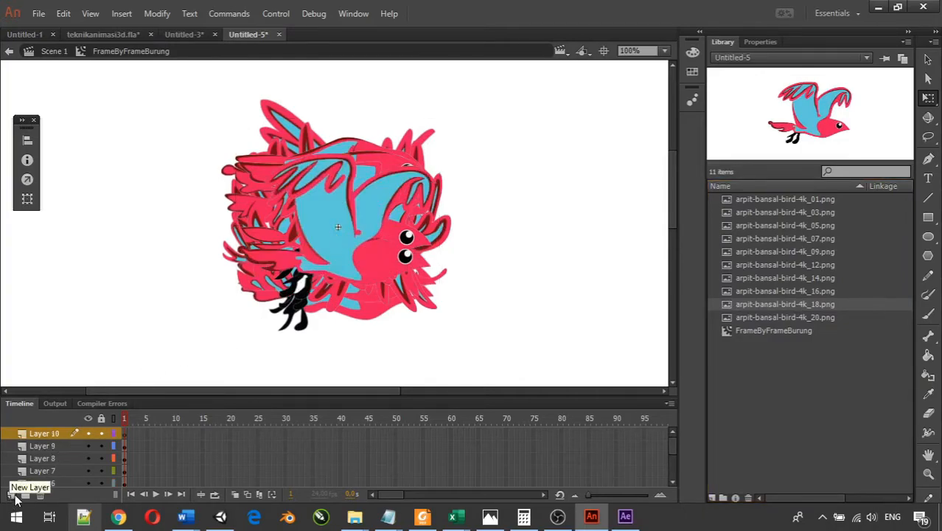
left_click_drag(772, 318, 338, 230)
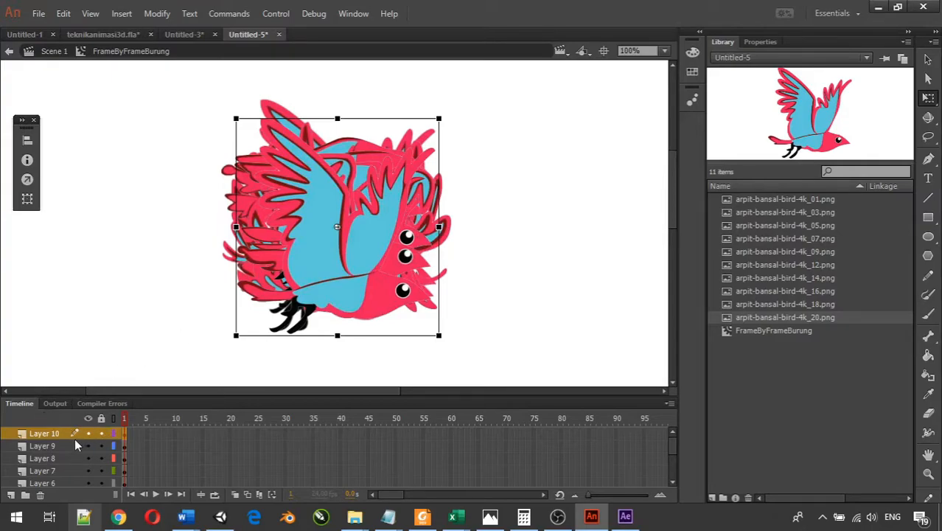
Move the Layer 2 keyframe to frame 2 and the Layer 3 keyframe to frame 3
scroll(72, 438, "down", 3)
scroll(72, 438, "up", 3)
left_click(53, 445)
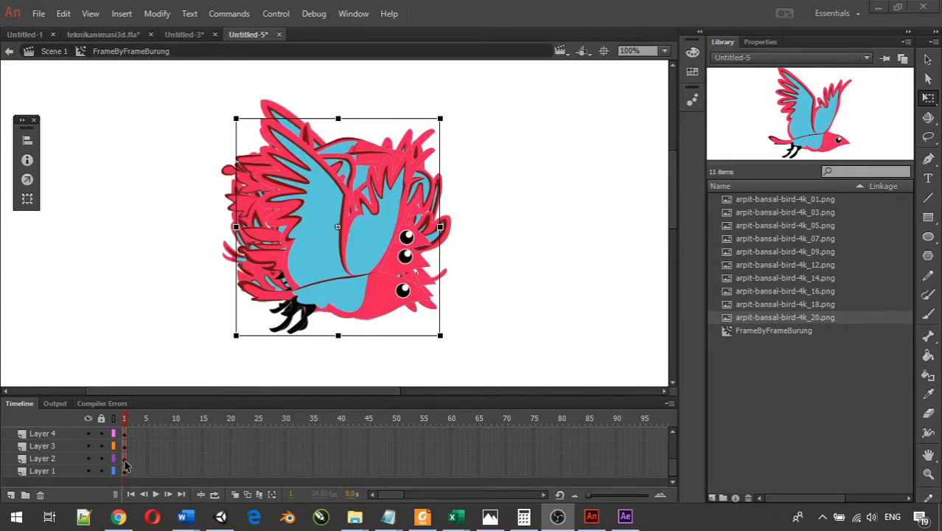
left_click(124, 457)
left_click_drag(124, 459, 130, 459)
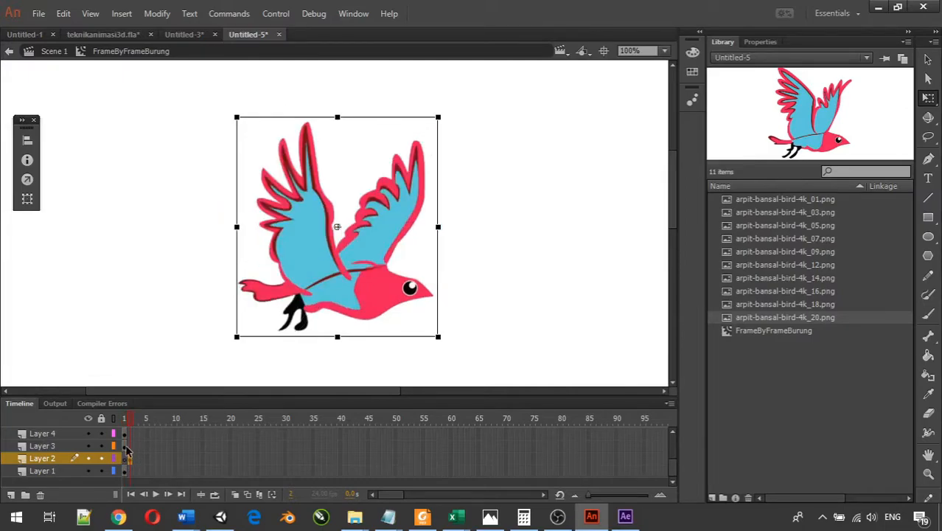
left_click_drag(125, 448, 134, 447)
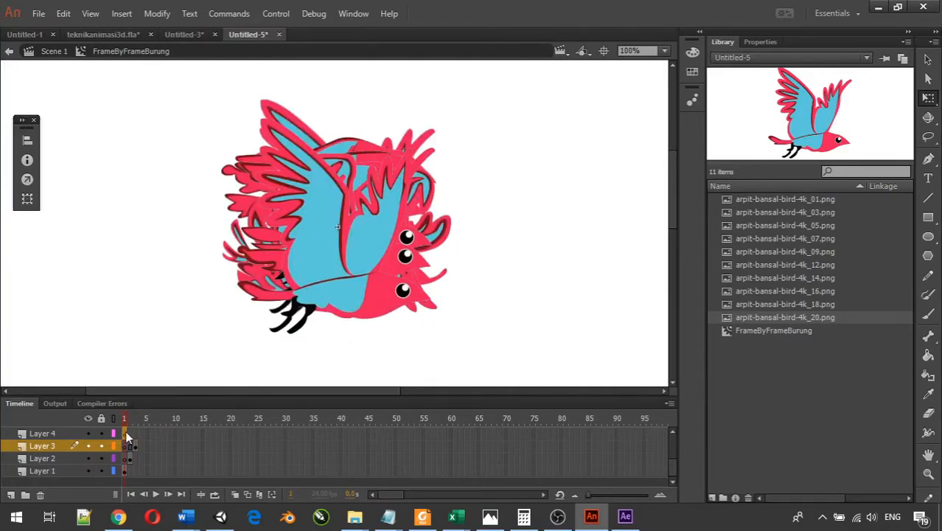
Stagger the keyframes of Layers 4 to 10 so each layer's image starts at the frame matching its layer number, from 4 to 10
left_click(125, 433)
left_click_drag(125, 433, 181, 442)
scroll(126, 451, "up", 2)
left_click(126, 447)
scroll(126, 450, "up", 2)
scroll(166, 446, "up", 2)
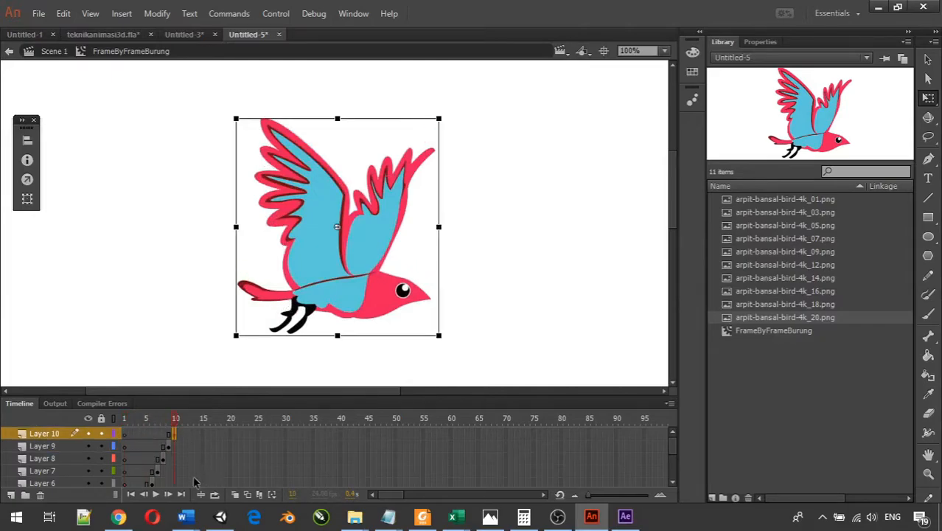
Play the bird animation, extend the loop range back to frame 1, and replay it in a loop
left_click(157, 495)
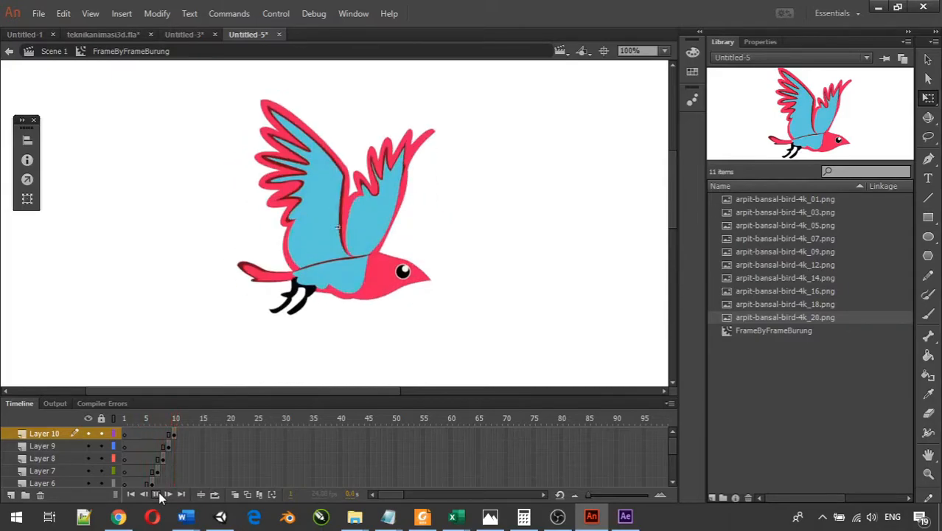
left_click(161, 495)
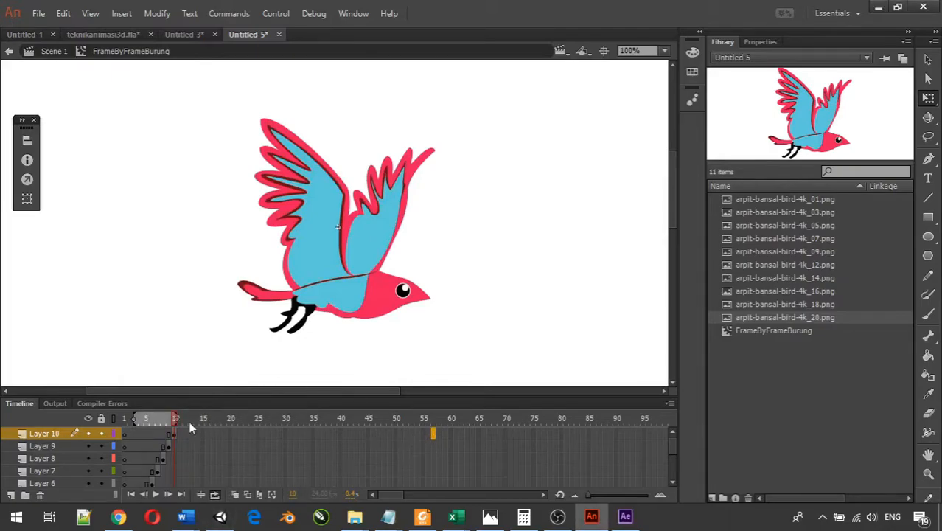
left_click_drag(136, 419, 124, 422)
left_click(156, 495)
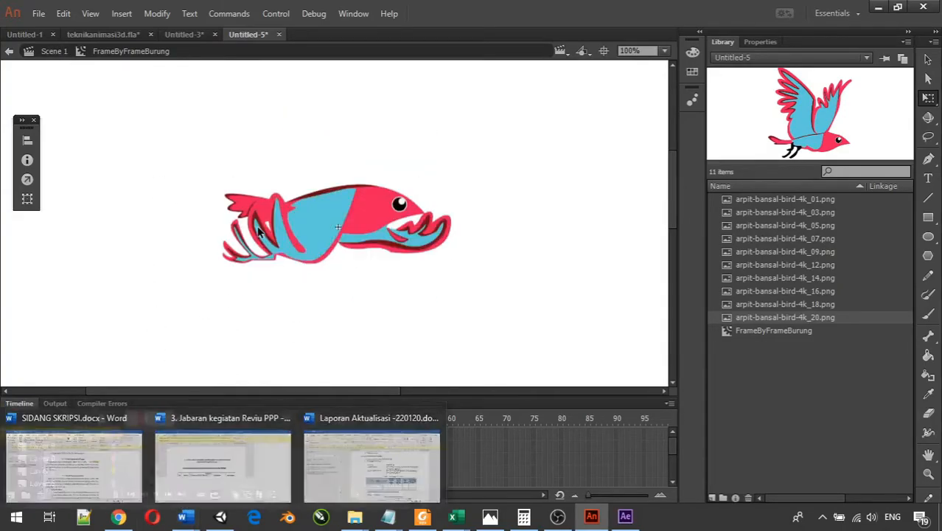
Stop the bird playback, return to Scene 1, and place the FrameByFrameBurung symbol around the middle of the stage
left_click(156, 494)
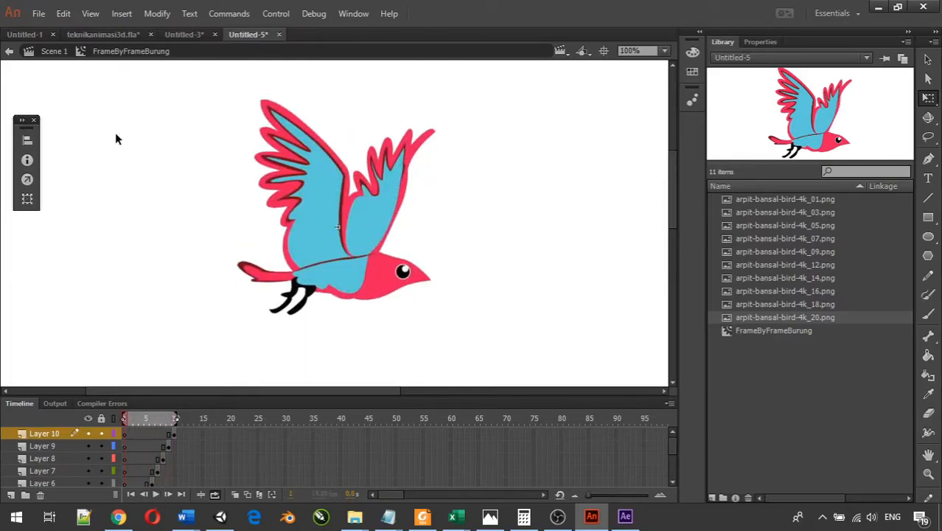
left_click(55, 53)
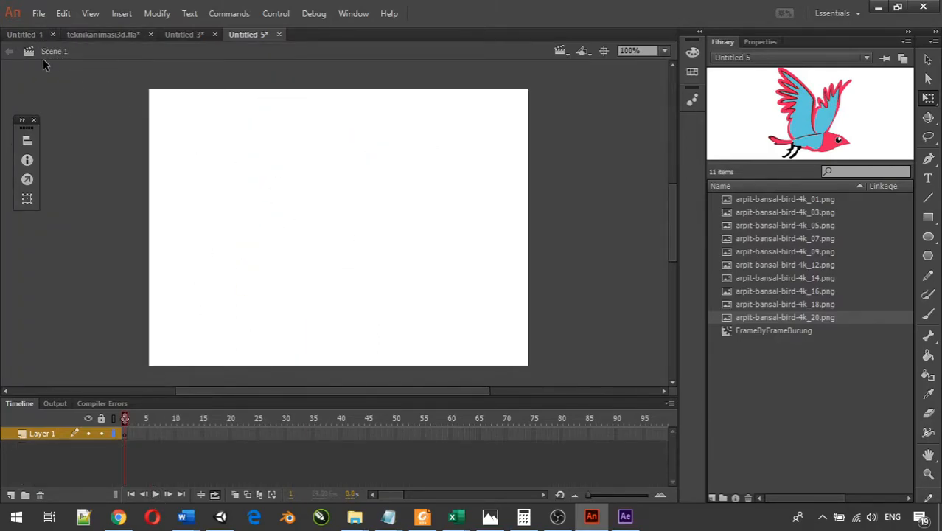
left_click(760, 332)
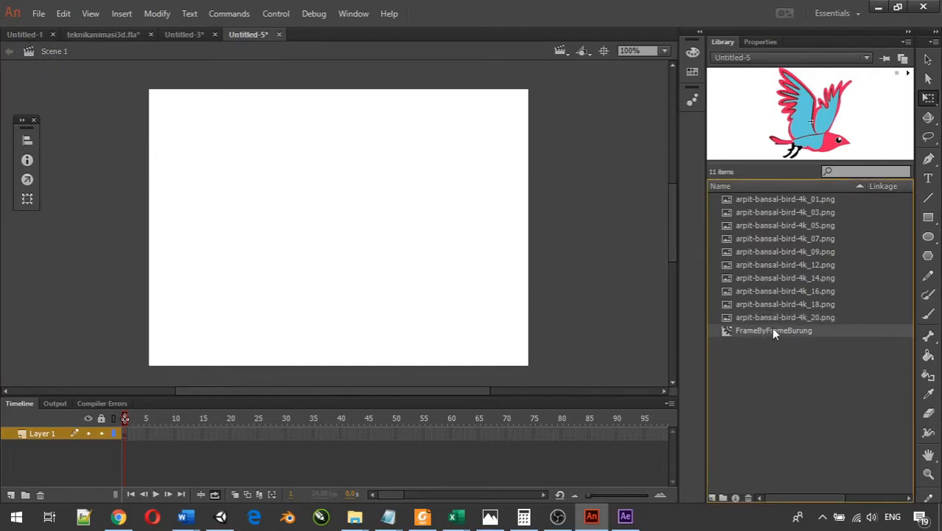
left_click_drag(790, 330, 484, 293)
left_click_drag(381, 245, 339, 244)
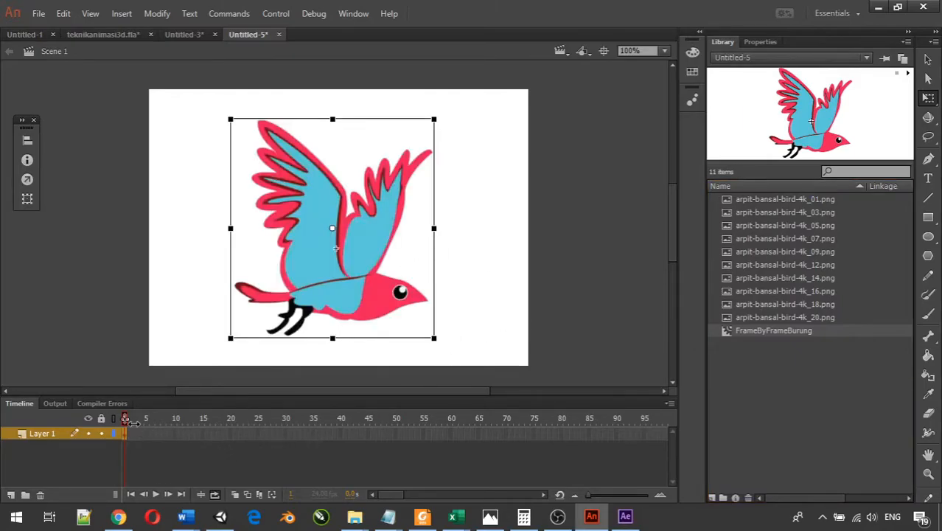
Play the main timeline briefly, test the movie to preview the flying bird, and close the preview
left_click(156, 494)
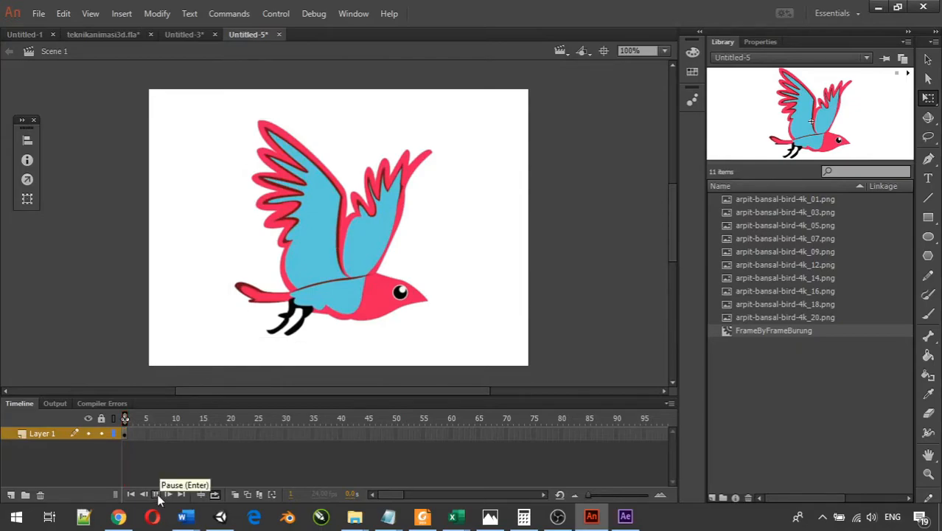
left_click(157, 495)
key("ctrl+Return")
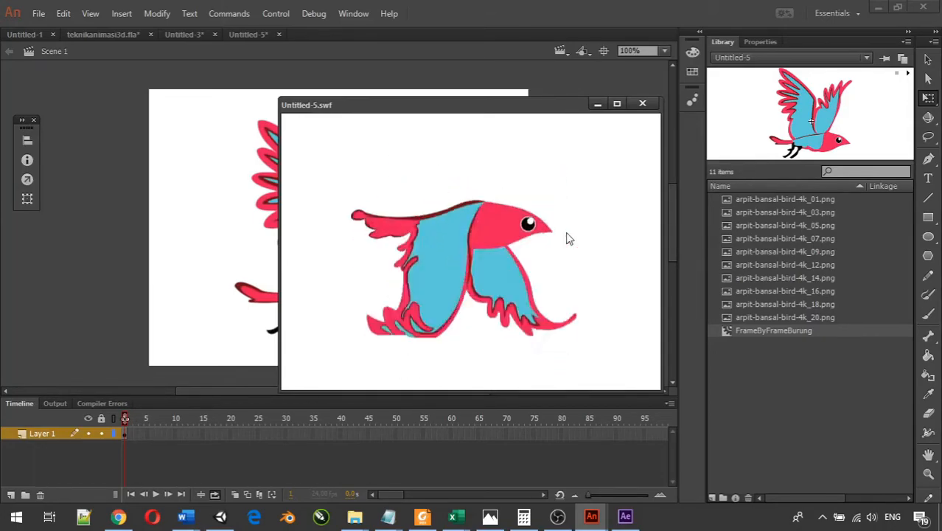
left_click(642, 104)
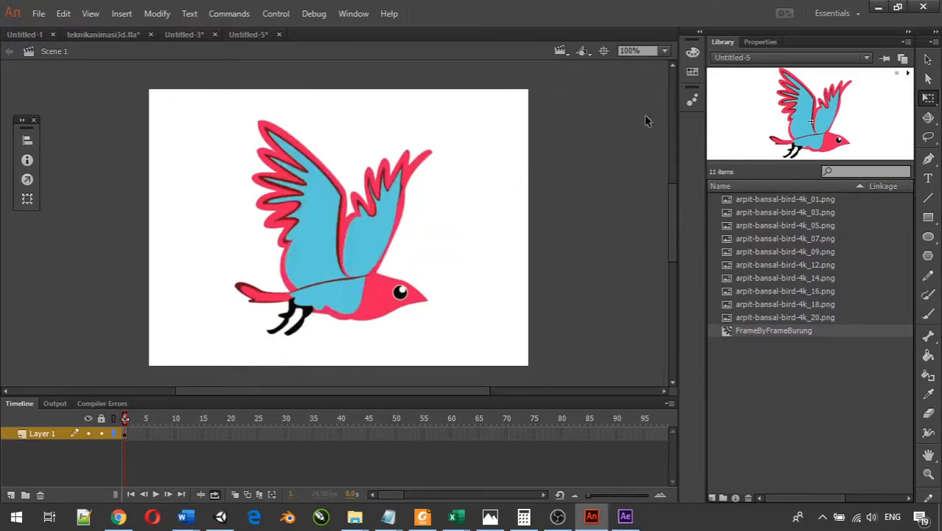
Open the FrameByFrameBurung symbol for editing and insert a regular frame at frame 2 of Layer 1
left_click(763, 349)
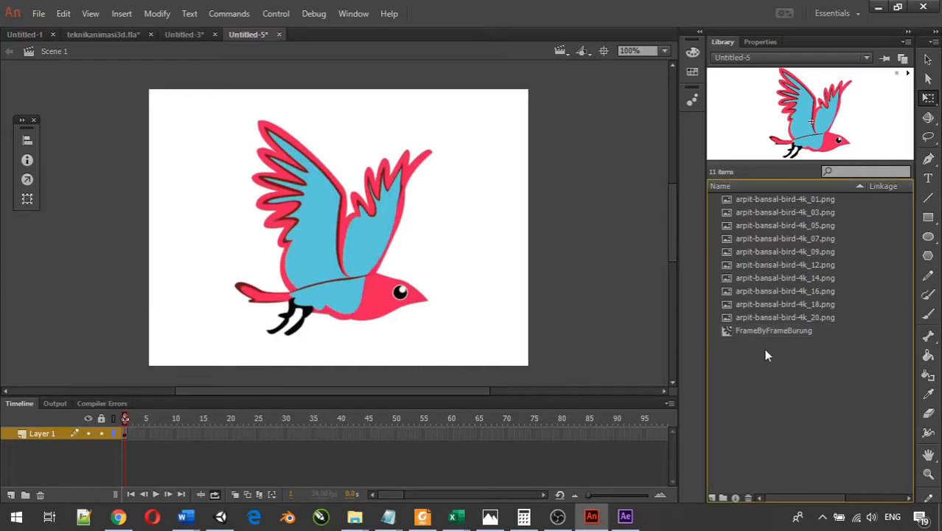
double_click(761, 334)
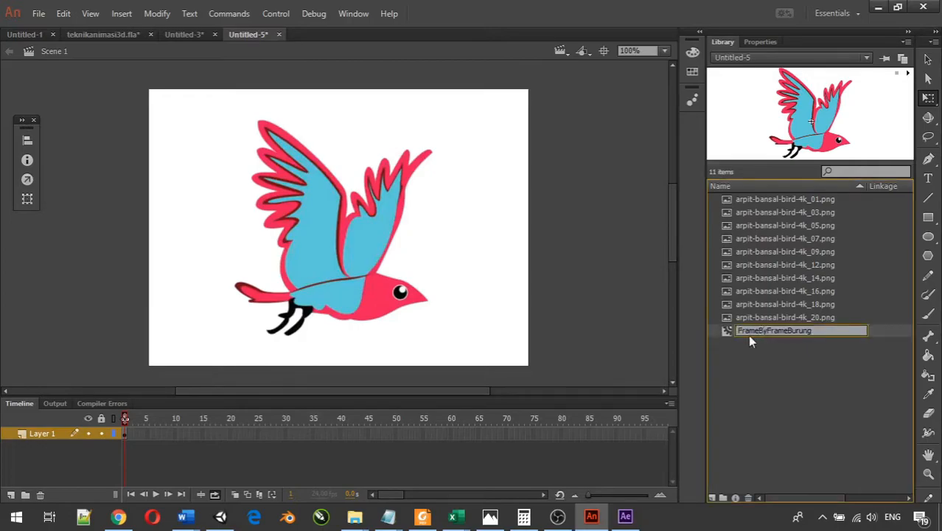
double_click(728, 333)
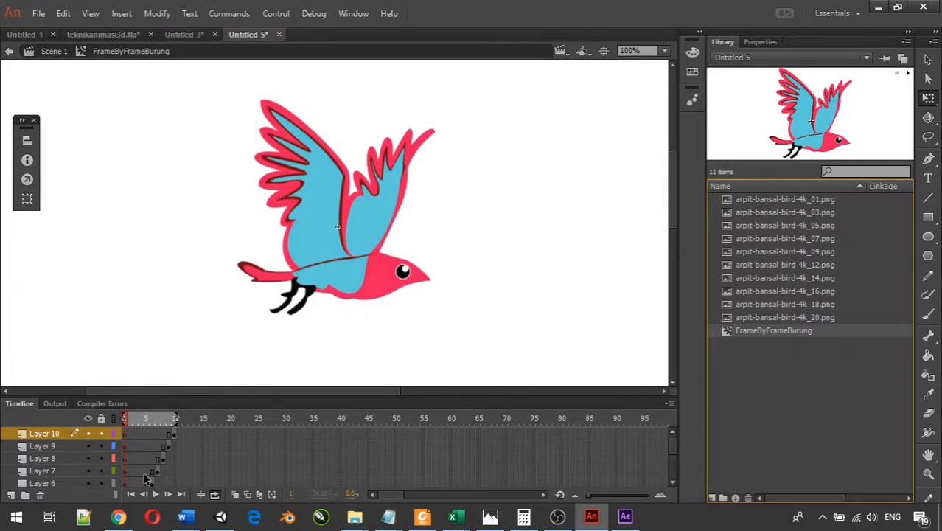
scroll(146, 477, "down", 3)
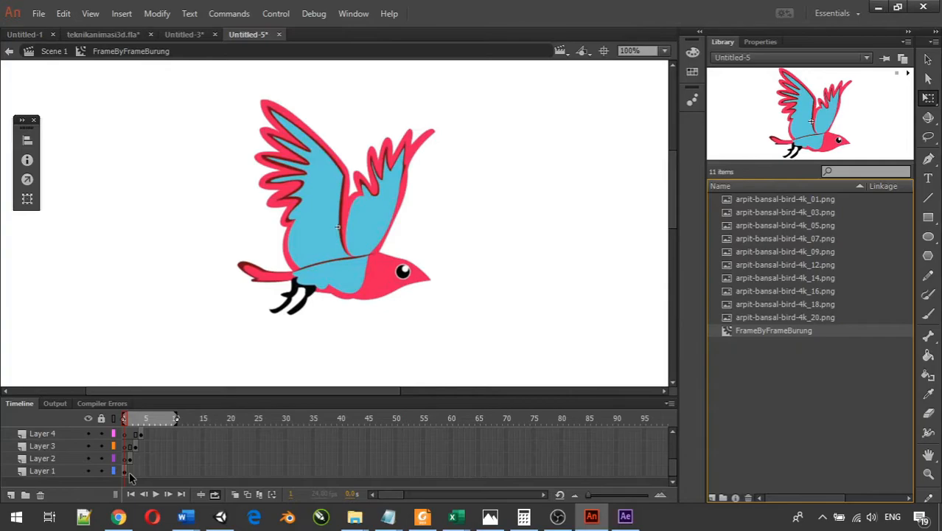
right_click(130, 472)
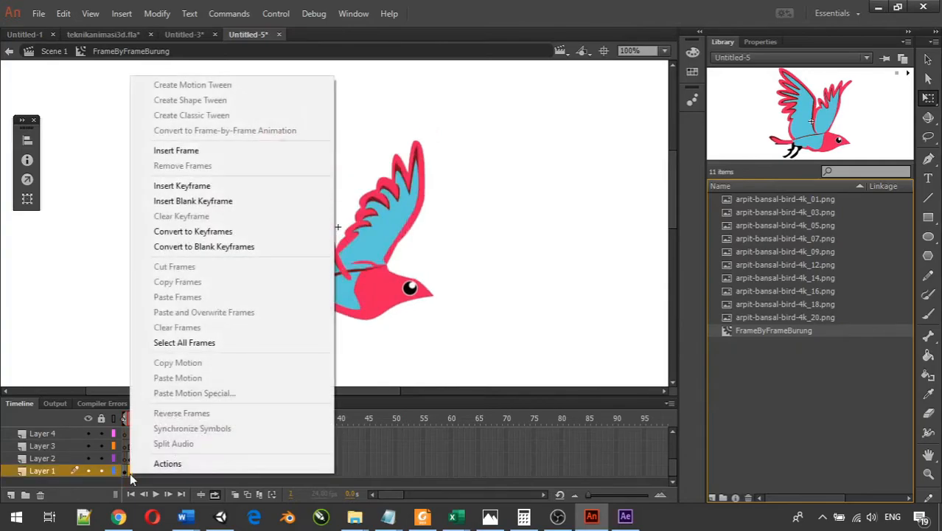
left_click(218, 153)
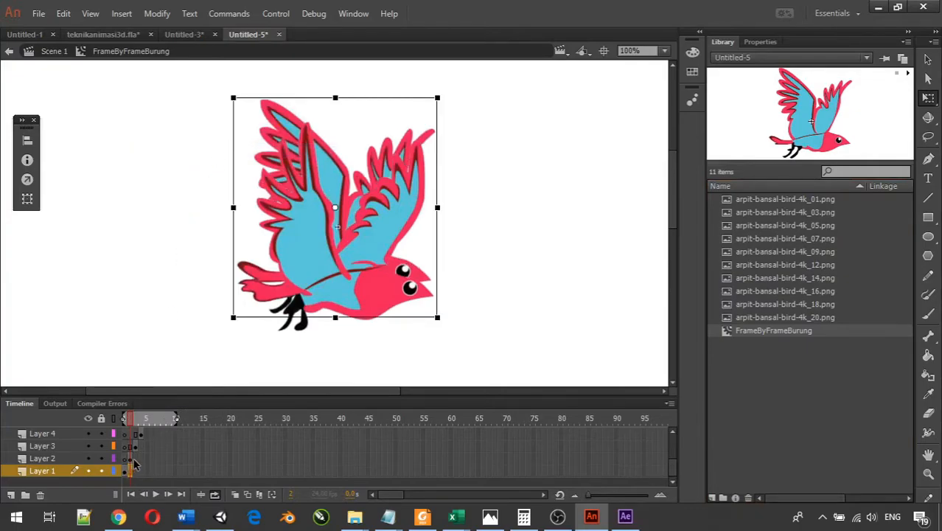
Insert a frame at frame 3 of Layer 2 and shift its two-frame image span to start at frame 3
right_click(133, 459)
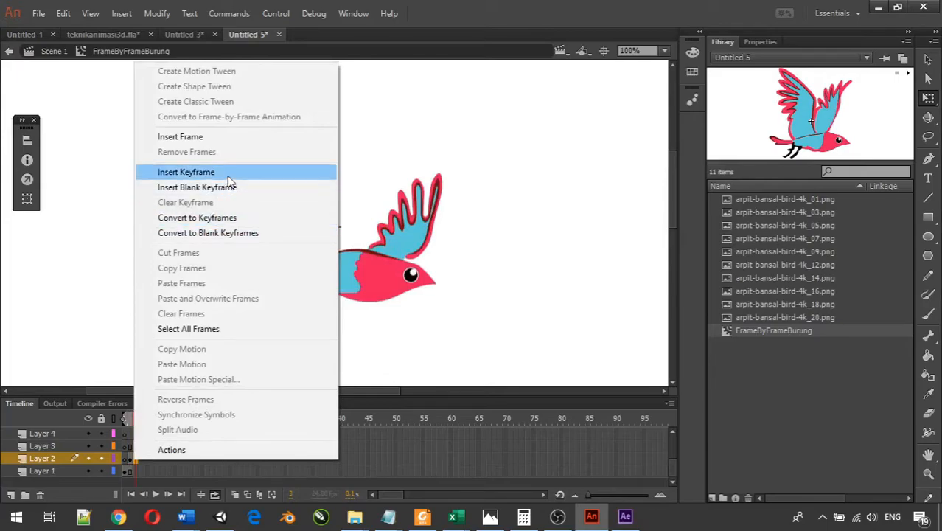
left_click(235, 139)
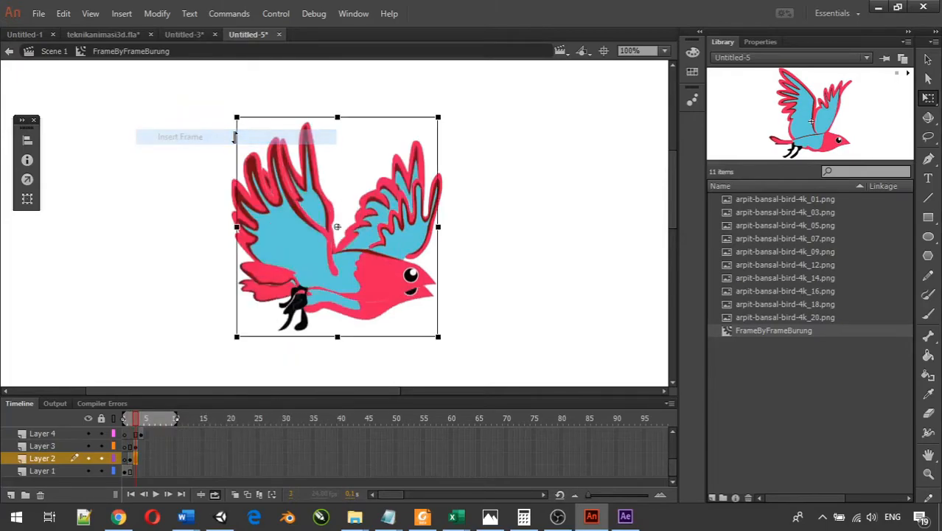
left_click(156, 458)
left_click(131, 458)
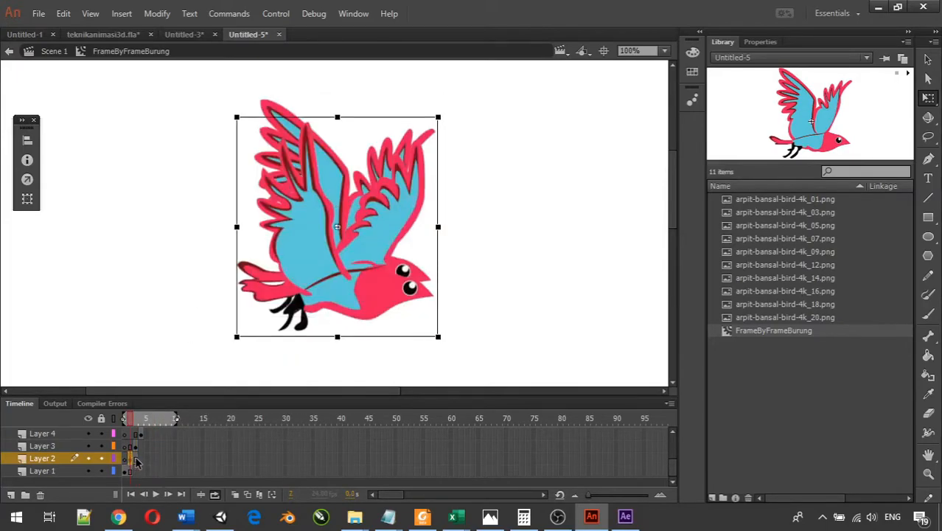
left_click(135, 461)
left_click_drag(132, 458, 136, 461)
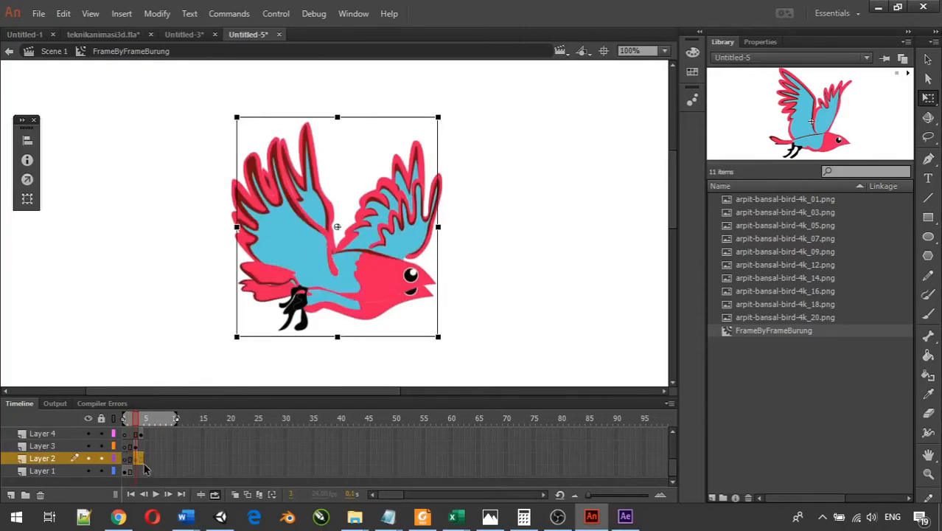
left_click(162, 463)
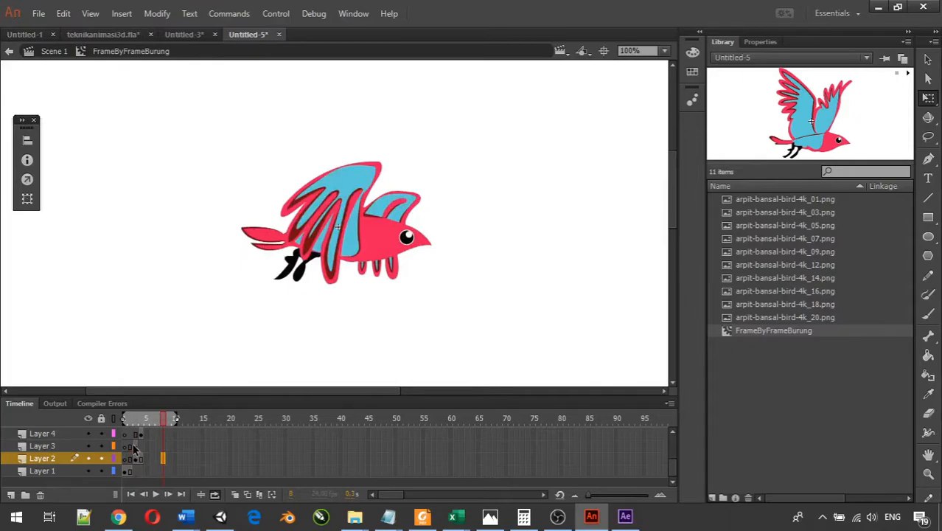
right_click(137, 447)
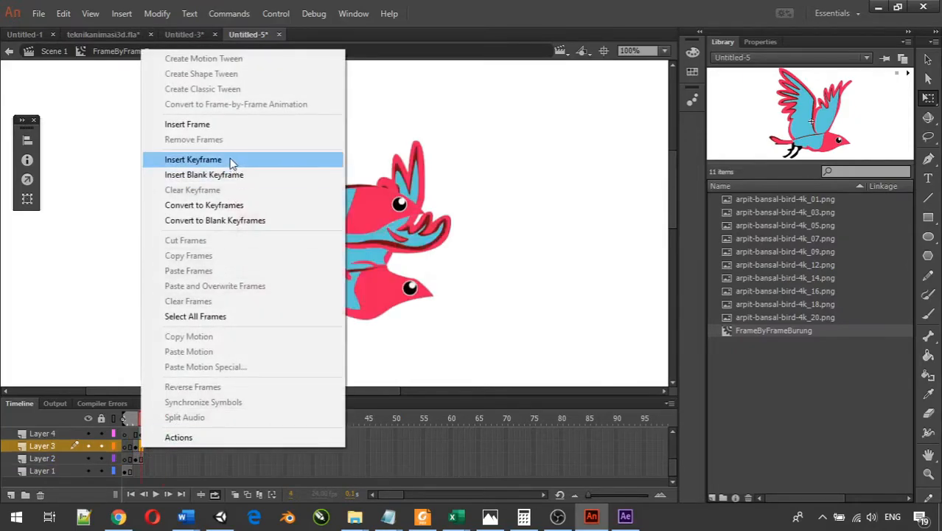
left_click(193, 159)
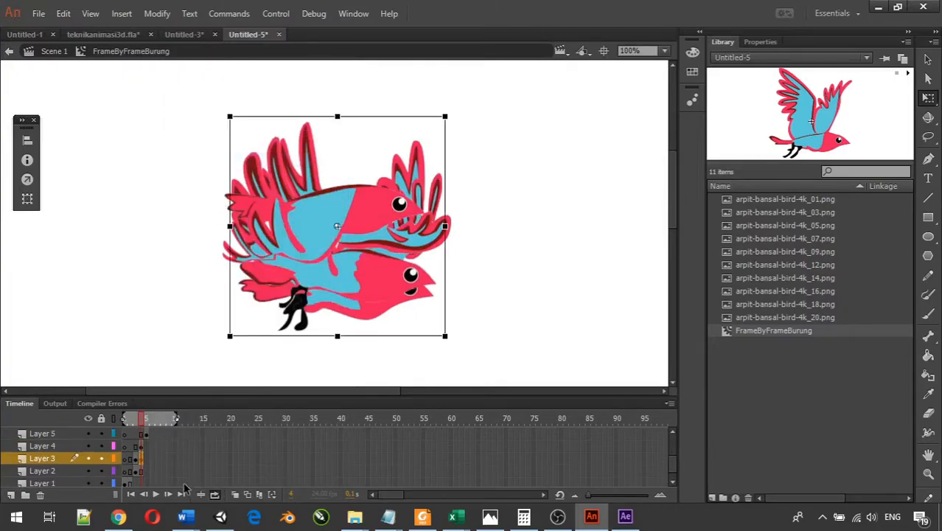
key("ctrl+z")
Extend the images on Layers 3 to 6 by one frame each, inserting regular frames at frames 4, 5, 6 and 7 respectively
right_click(143, 458)
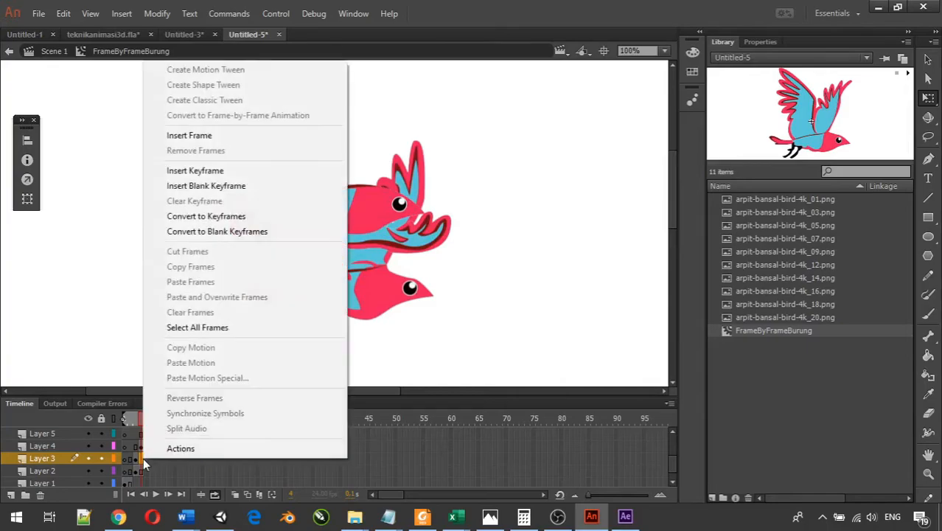
left_click(221, 137)
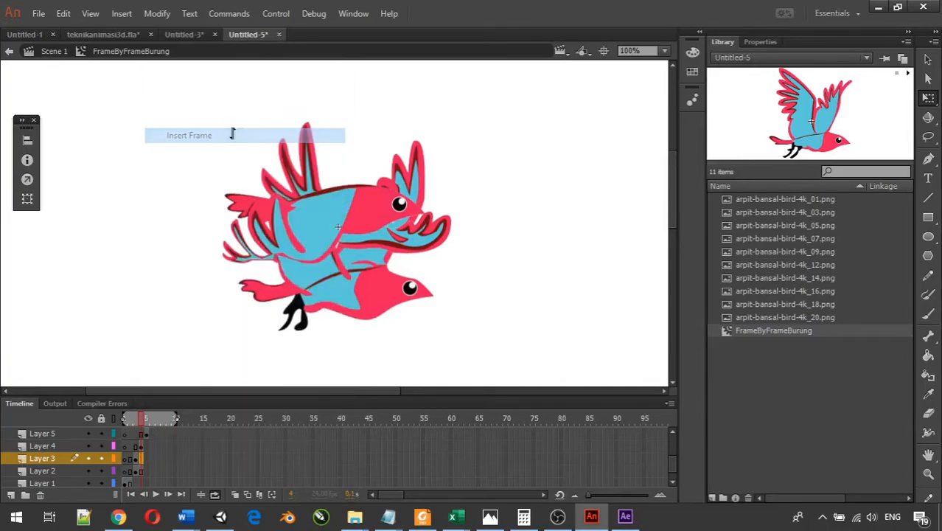
right_click(145, 447)
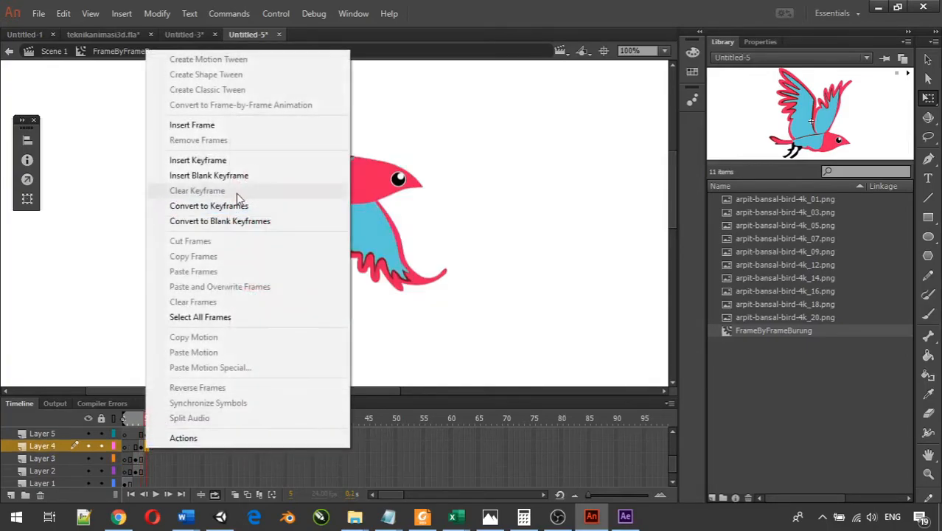
left_click(221, 125)
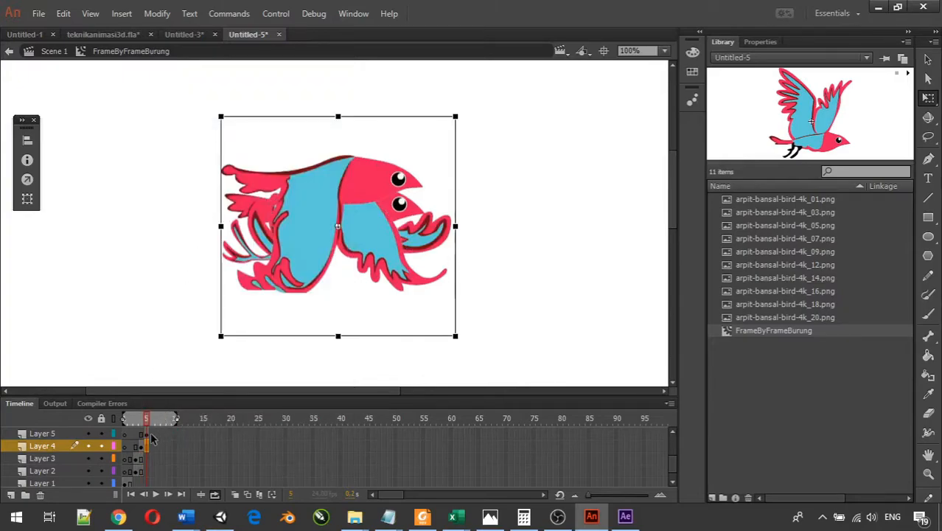
right_click(151, 434)
left_click(249, 114)
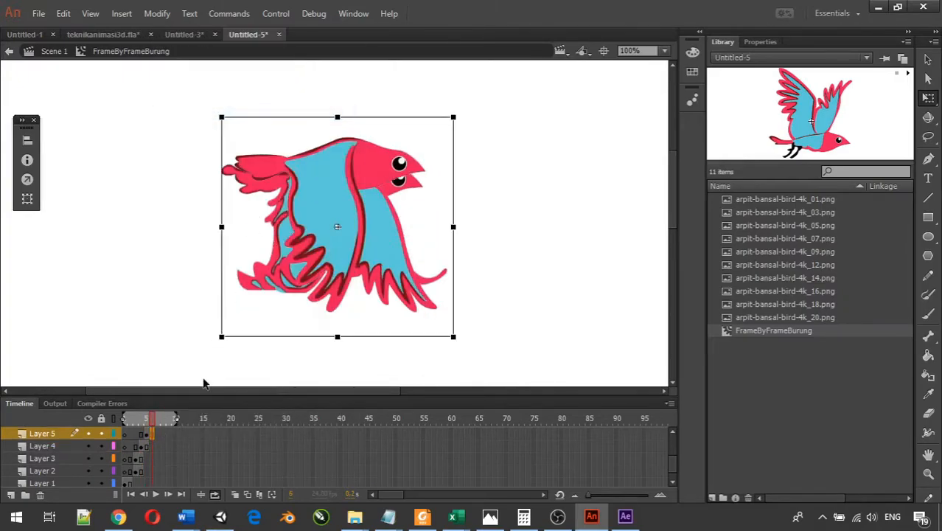
scroll(175, 450, "up", 2)
right_click(157, 448)
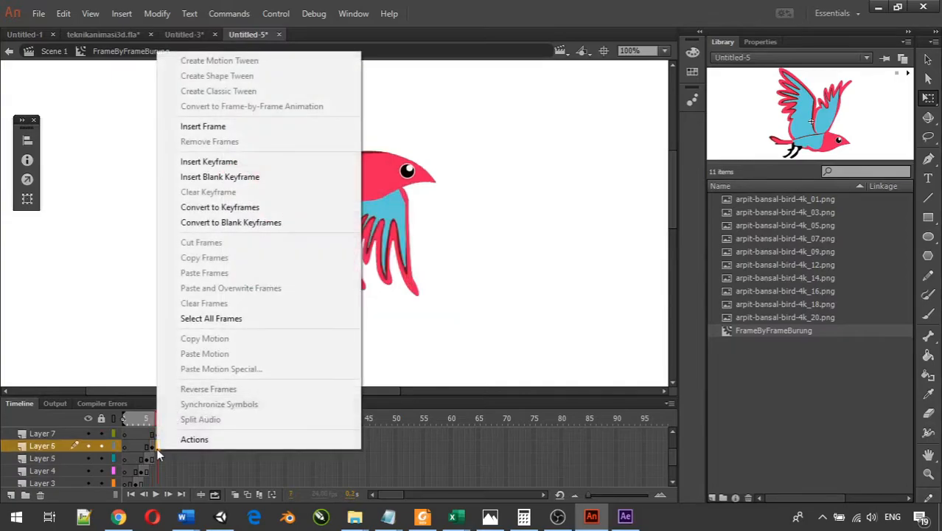
left_click(276, 126)
Extend the images on Layers 7 to 10 by one frame each, inserting regular frames at frames 8, 9, 10 and 11 respectively
scroll(195, 442, "up", 2)
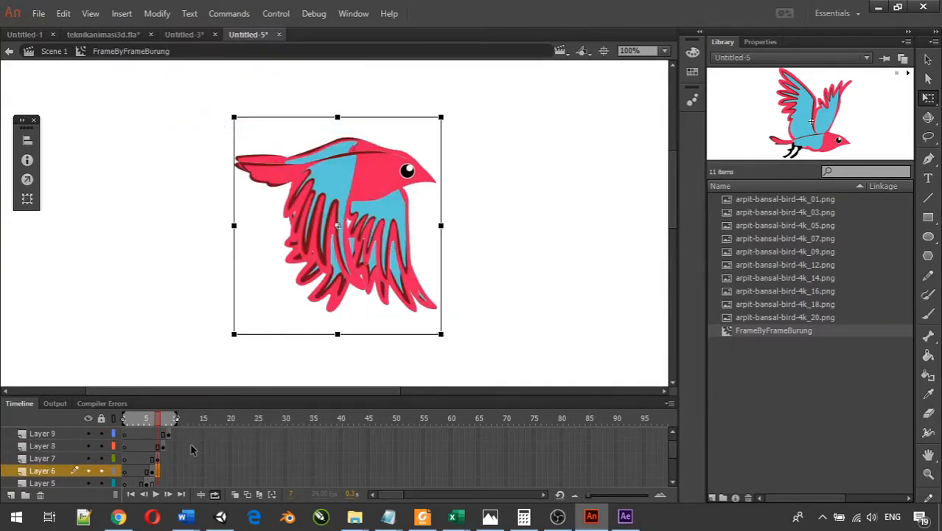
right_click(165, 458)
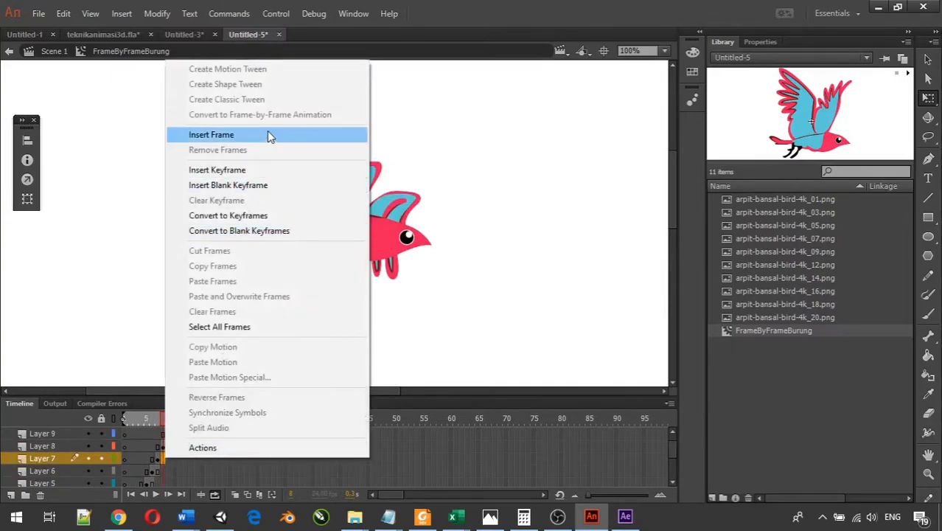
left_click(269, 135)
right_click(168, 447)
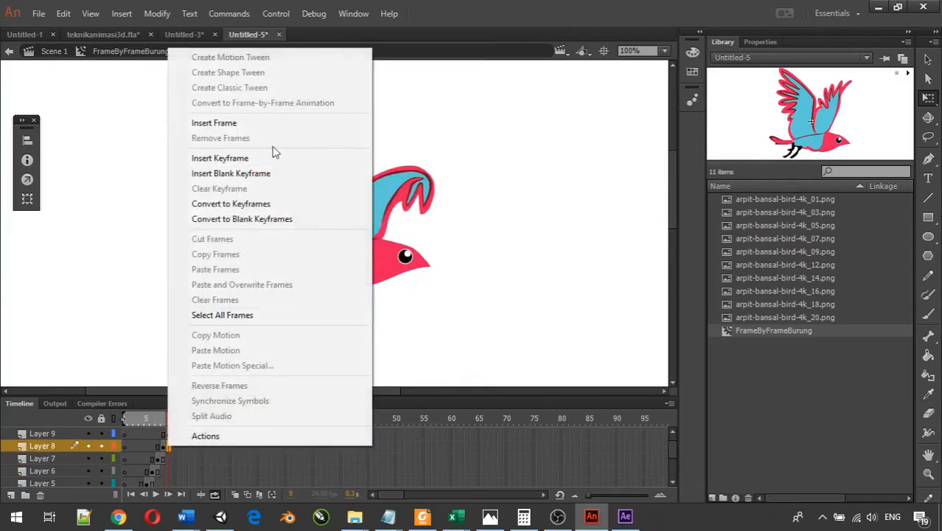
left_click(277, 124)
scroll(187, 464, "up", 1)
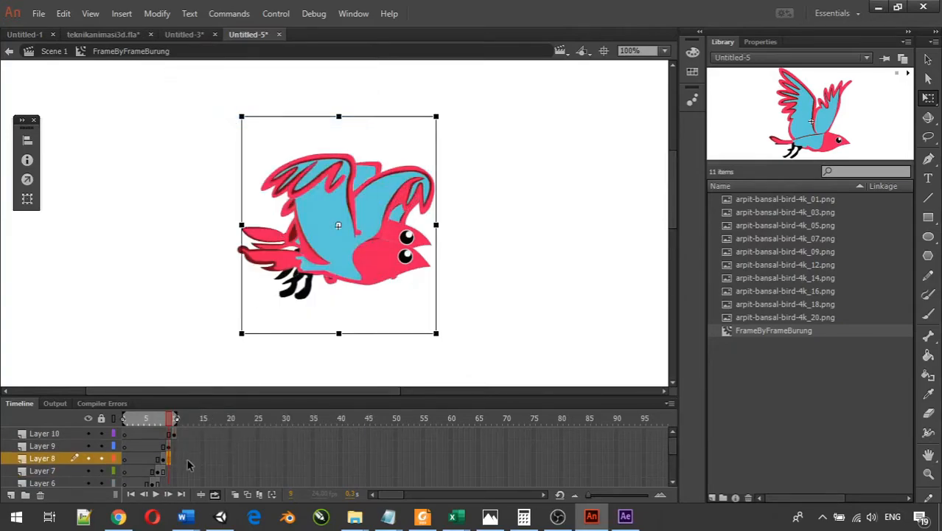
right_click(174, 447)
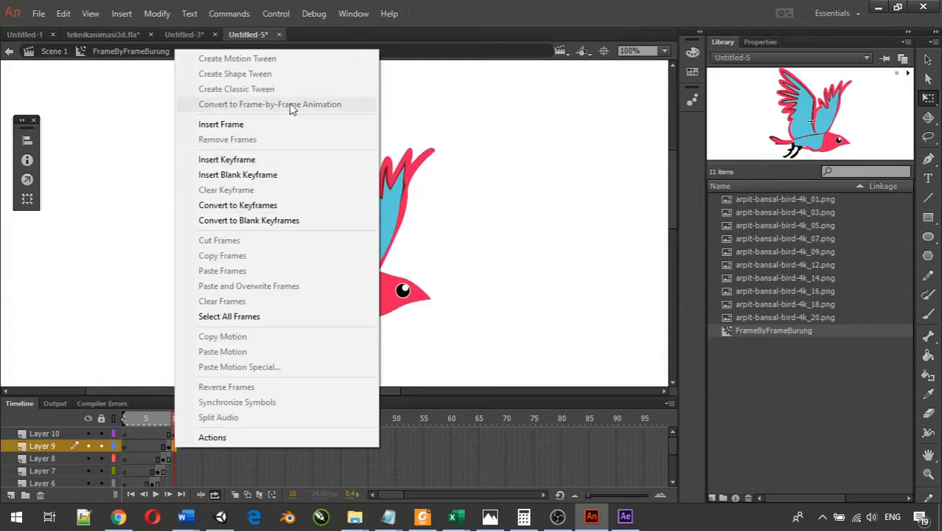
left_click(285, 124)
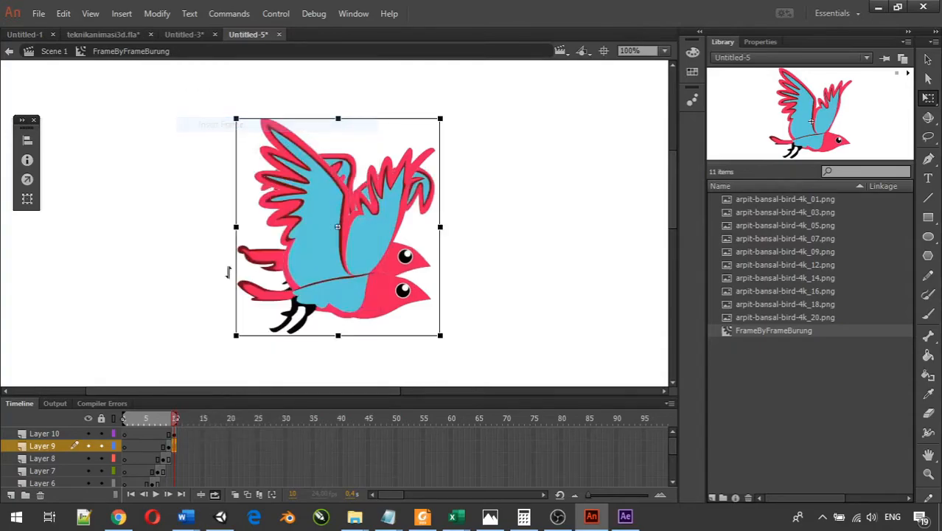
right_click(180, 434)
left_click(287, 109)
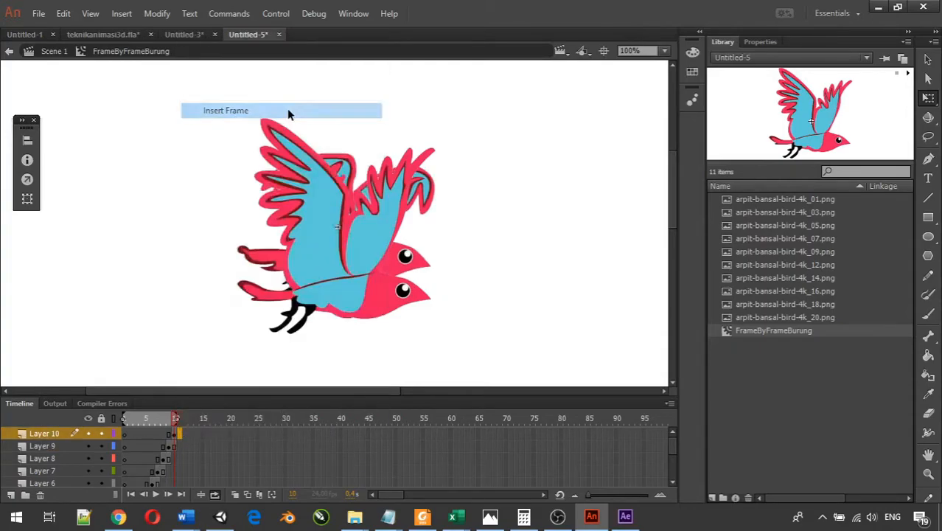
Shift the two-frame image spans on Layers 3 and 4 to start at frames 5 and 7 respectively
scroll(197, 458, "down", 3)
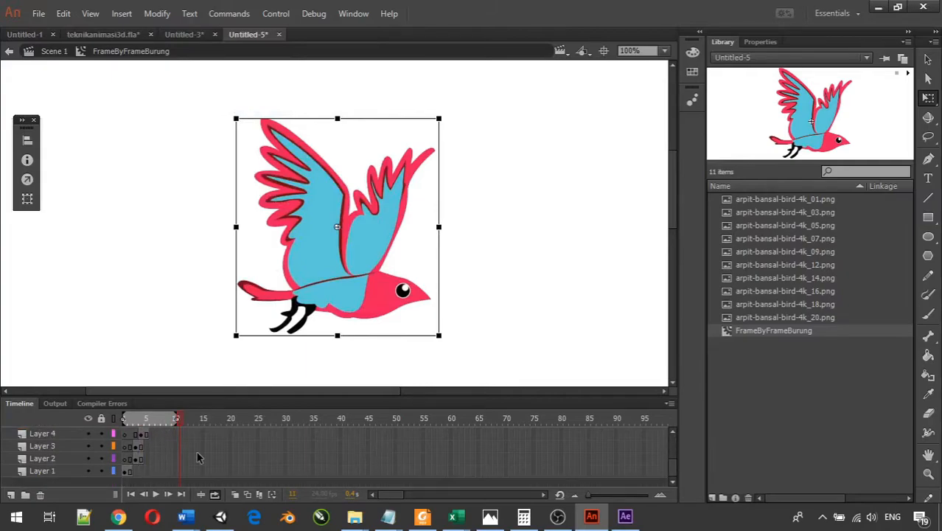
left_click(134, 450)
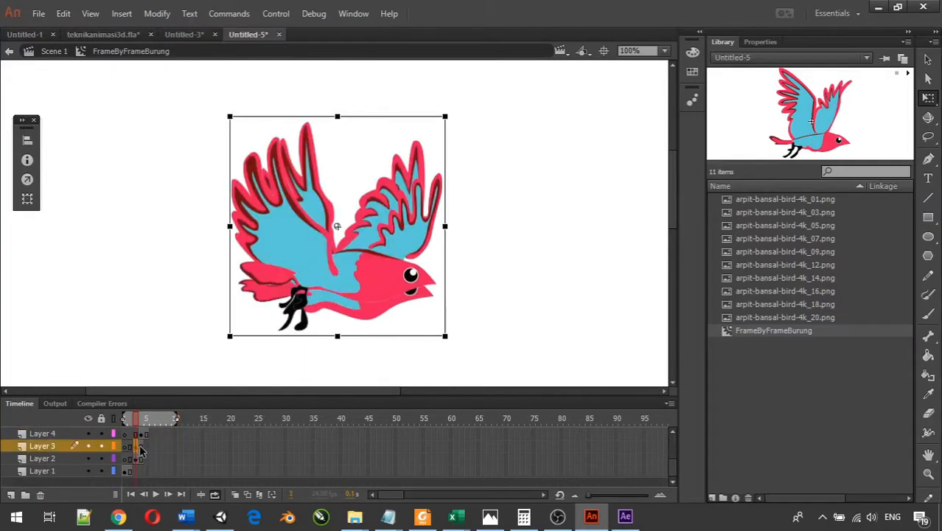
left_click(142, 451)
left_click(147, 445)
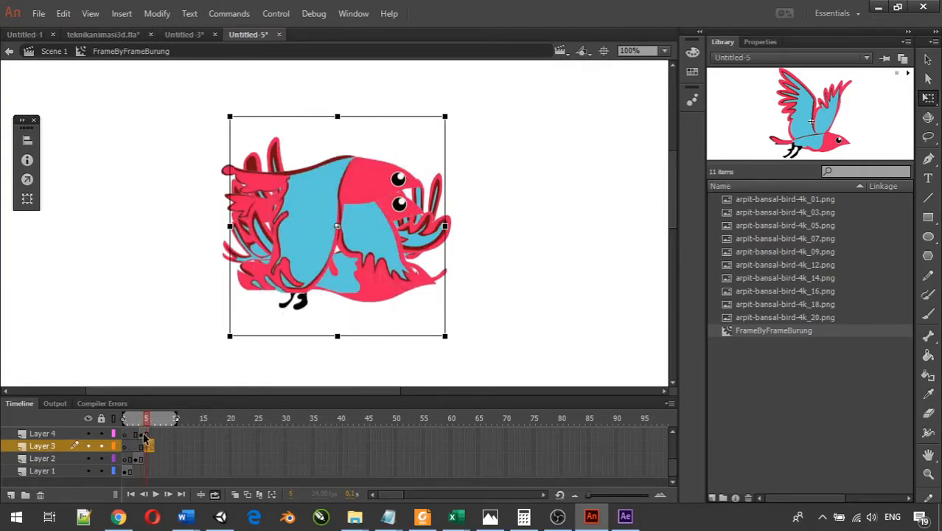
left_click(142, 435)
left_click(146, 435, "shift")
left_click_drag(144, 435, 122, 412)
Shift the two-frame image spans on Layers 5, 6 and 7 to start at frames 9, 11 and 13 respectively
scroll(162, 435, "up", 2)
left_click(148, 446)
left_click(154, 446, "shift")
left_click(155, 435)
left_click(158, 435, "shift")
scroll(185, 447, "up", 2)
left_click(158, 447)
left_click(163, 446, "shift")
Shift the two-frame image spans on Layers 8, 9 and 10 to start at frames 15, 17 and 19 respectively
scroll(190, 449, "up", 2)
left_click(163, 458)
left_click(166, 459, "shift")
left_click(165, 446)
left_click(169, 447, "shift")
left_click(174, 434)
left_click(177, 434, "shift")
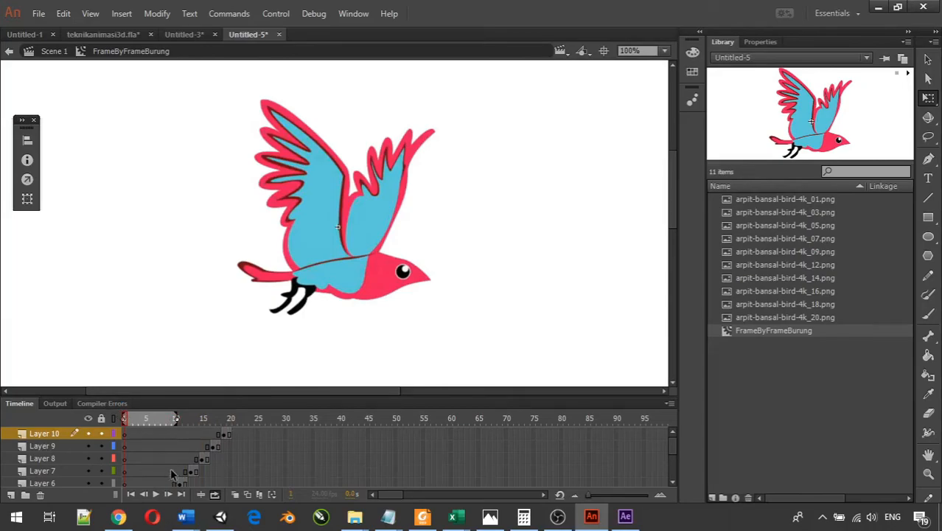
Return to Scene 1, test the movie to check the bird's flapping speed, and close the preview
left_click(54, 51)
key("ctrl+Return")
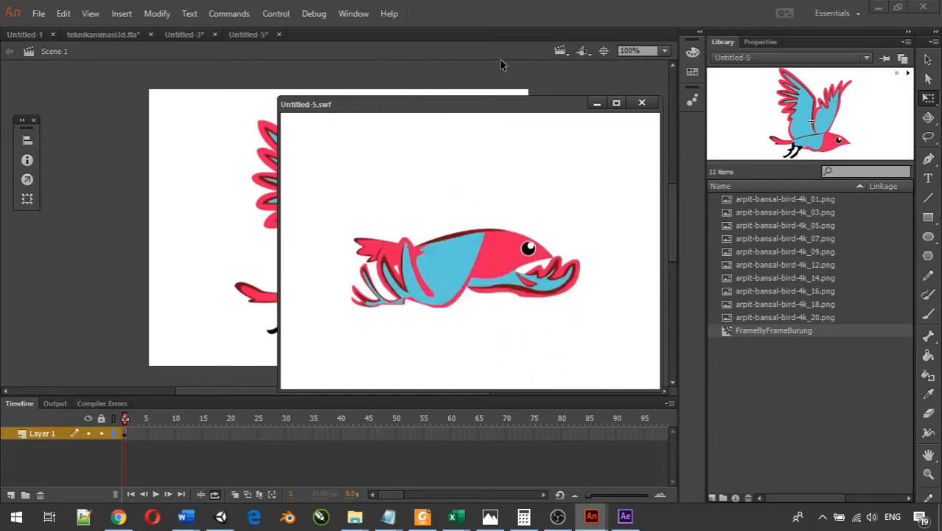
left_click(641, 104)
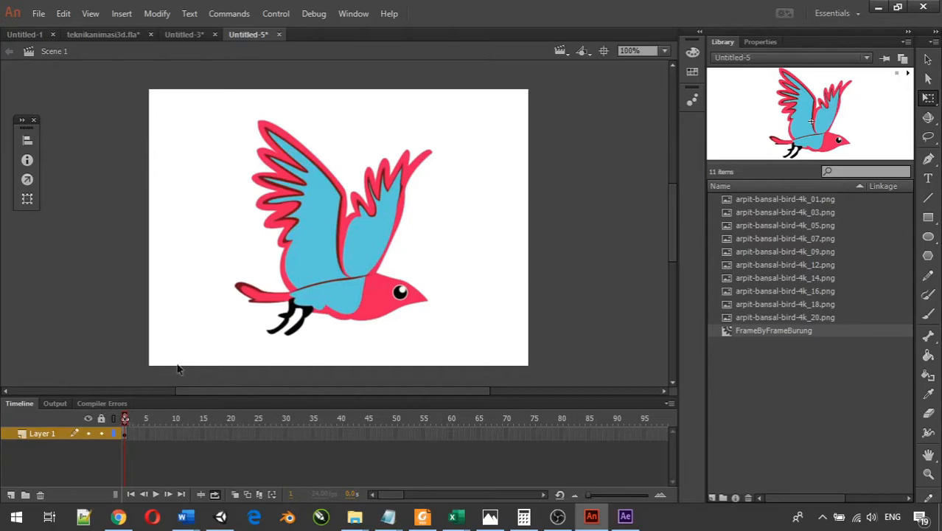
Open the FrameByFrameBurung symbol for editing and insert a frame on Layer 1 so its image lasts through frame 3
double_click(758, 328)
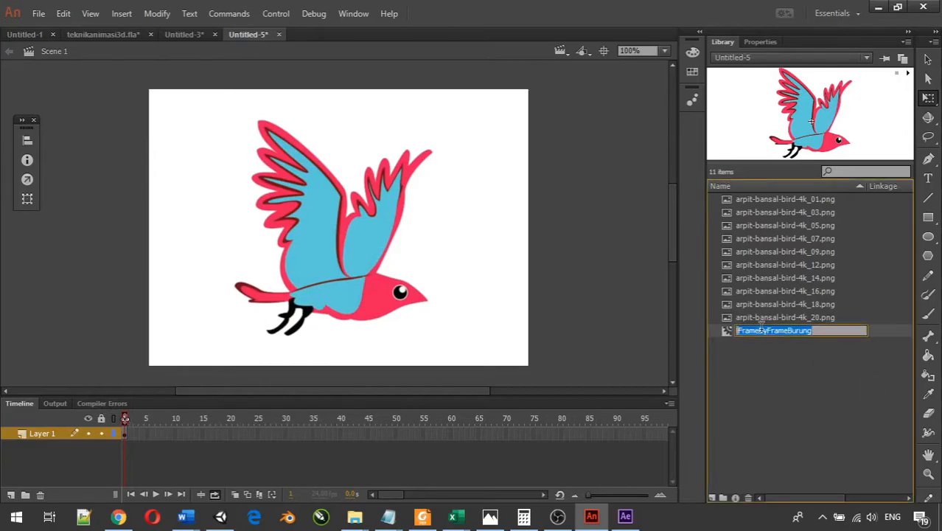
left_click(732, 329)
double_click(732, 331)
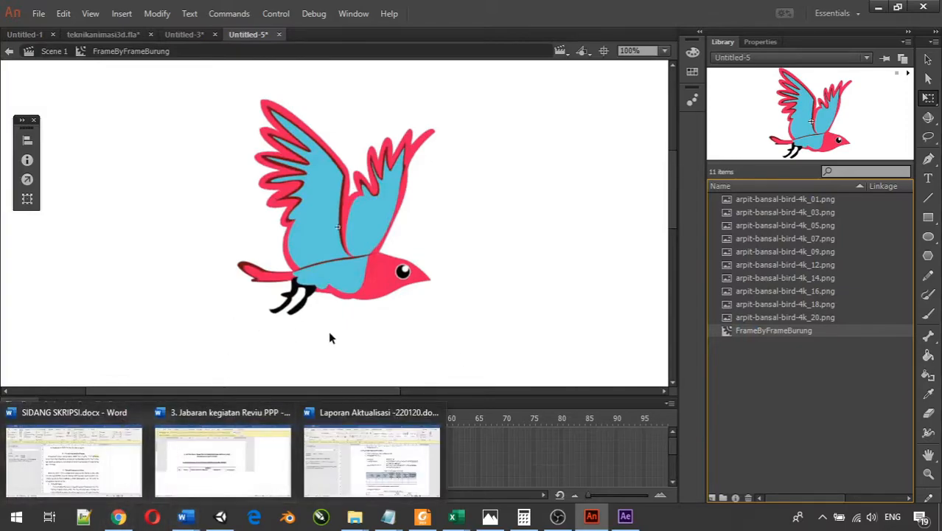
scroll(265, 426, "down", 3)
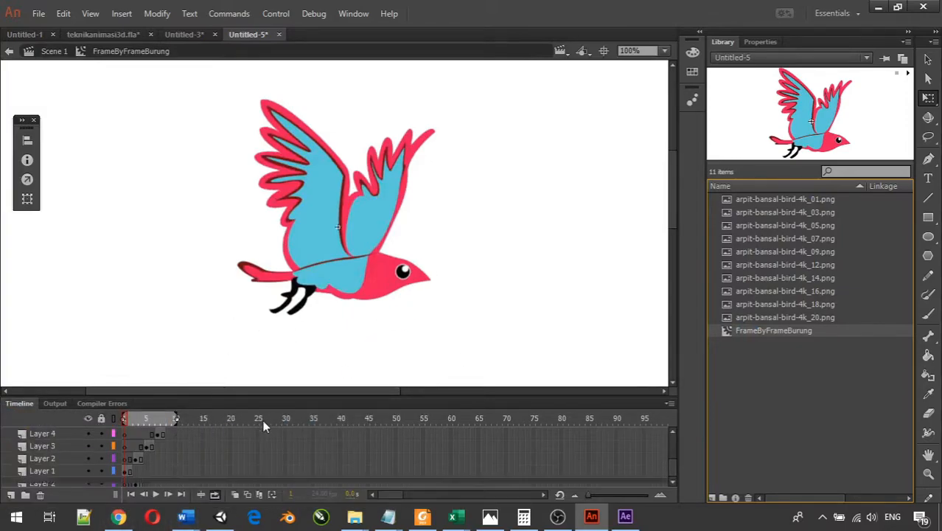
right_click(130, 472)
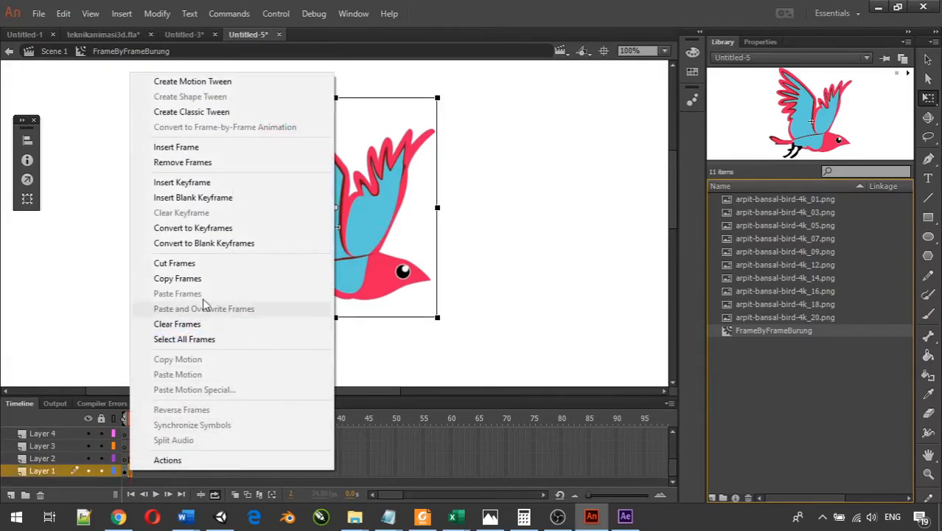
left_click(184, 148)
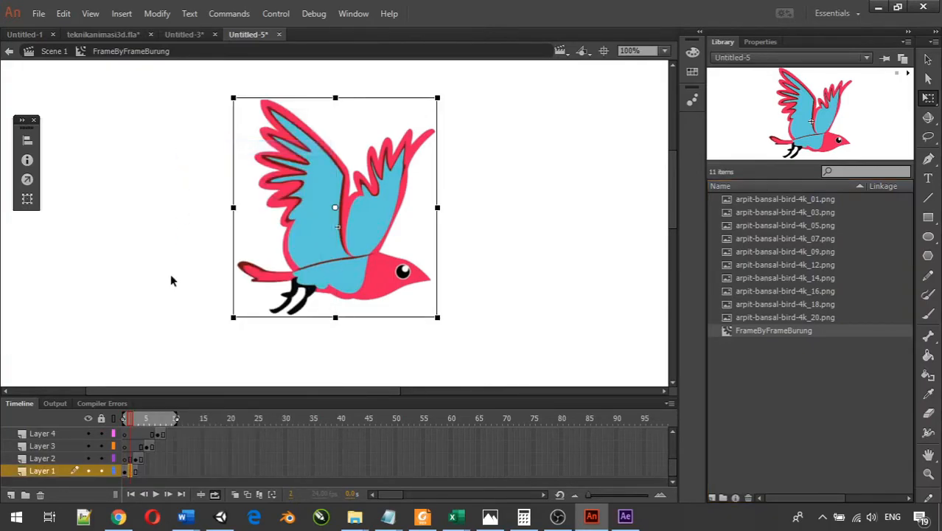
Extend the images on Layers 2, 3 and 4 by one frame each, inserting regular frames at frames 5, 7 and 9 respectively
right_click(146, 460)
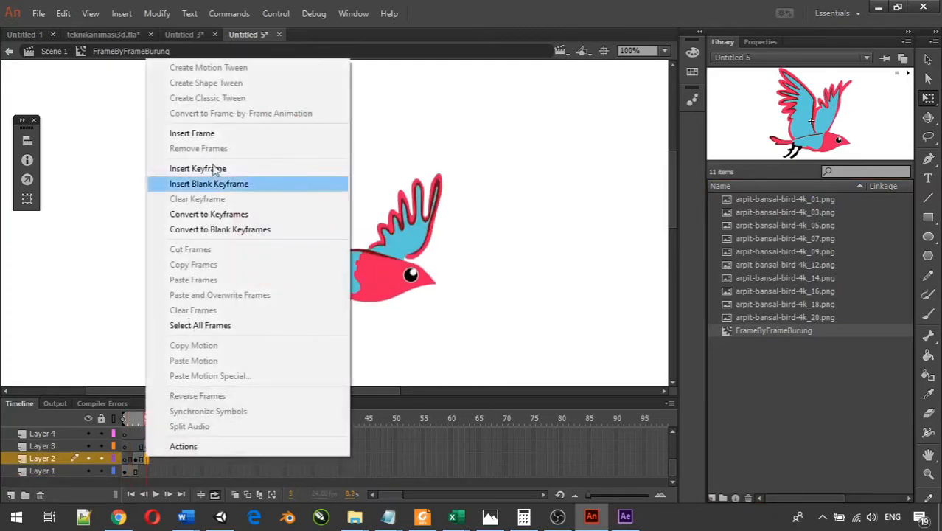
left_click(193, 133)
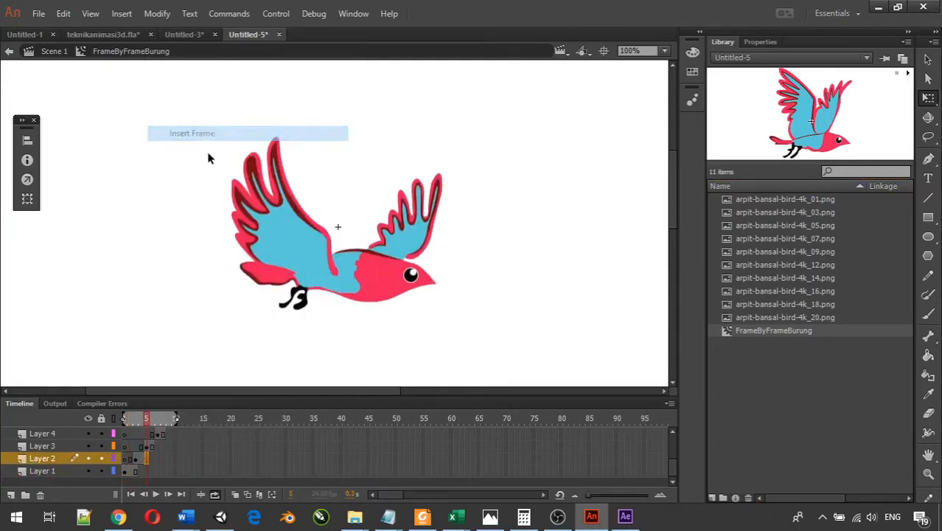
right_click(156, 447)
left_click(228, 124)
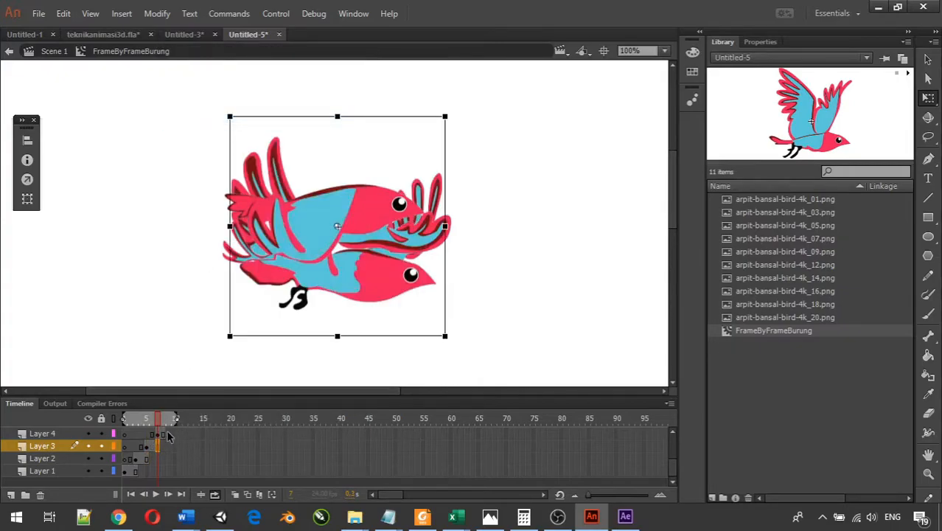
right_click(168, 435)
left_click(244, 110)
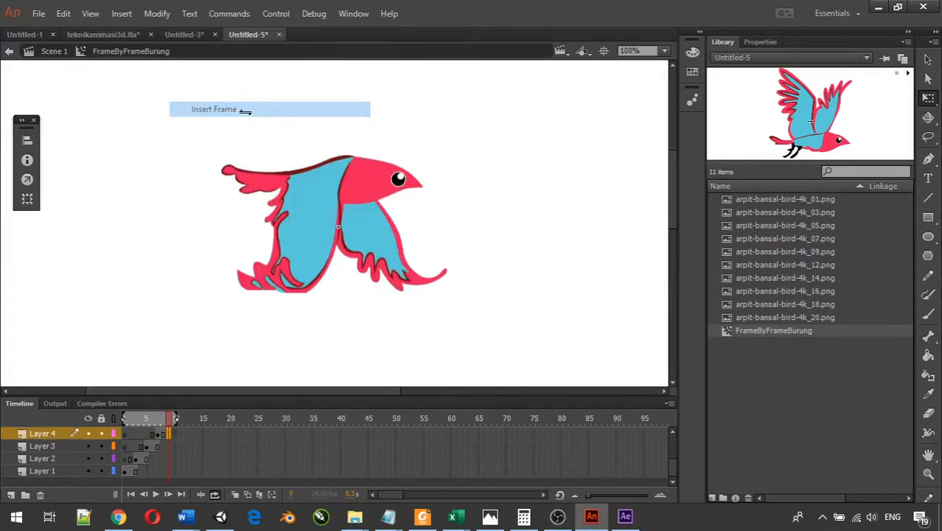
Extend the images on Layers 5 and 6 by one frame each, inserting regular frames at frames 11 and 13 respectively
scroll(183, 457, "up", 2)
right_click(177, 446)
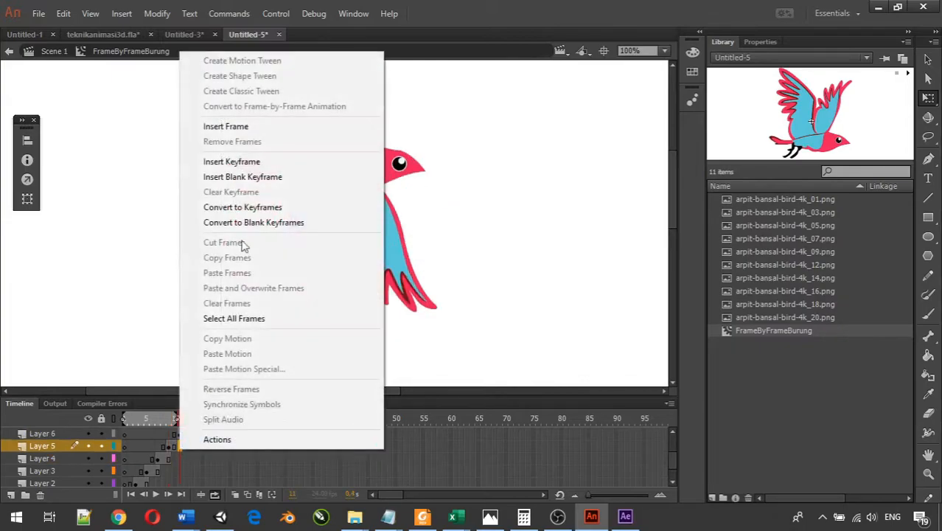
left_click(245, 126)
scroll(201, 440, "up", 2)
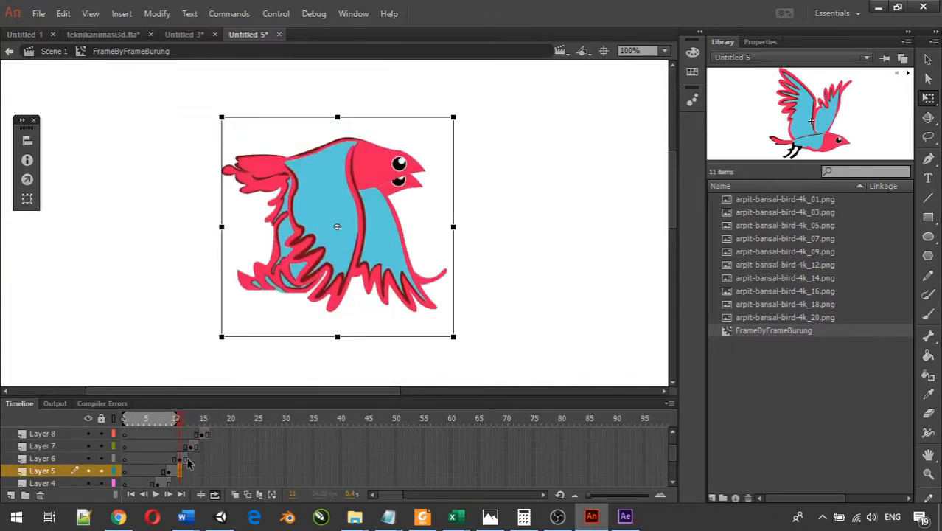
right_click(188, 462)
left_click(239, 137)
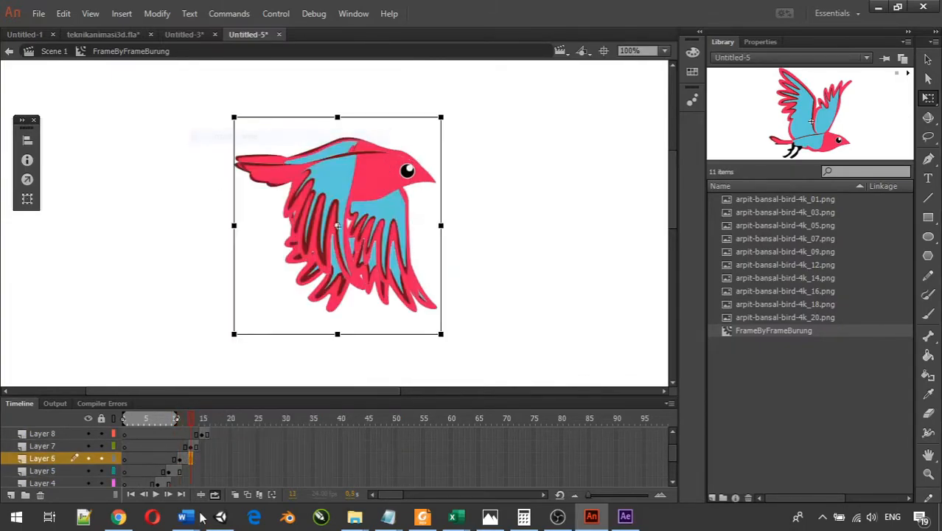
Extend the images on Layers 7 and 8 by one frame each, inserting regular frames at frames 15 and 17 respectively
left_click(200, 449)
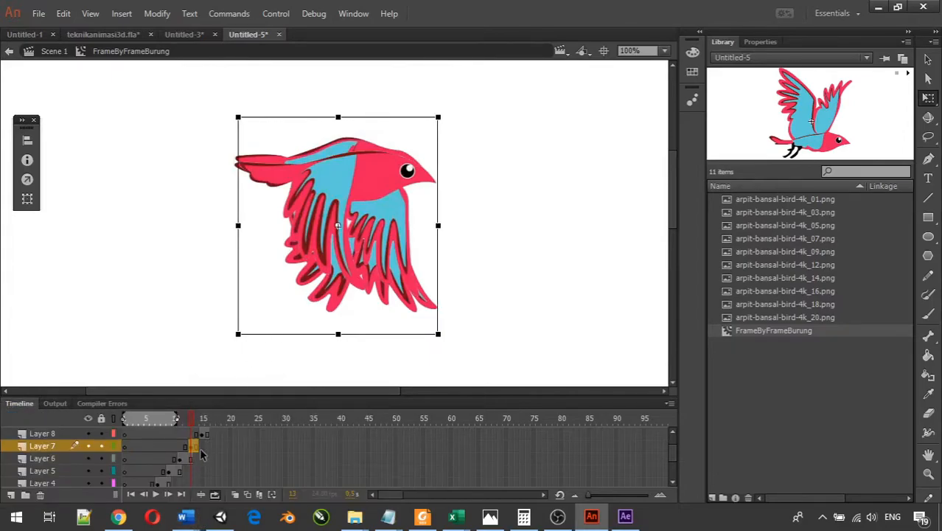
right_click(201, 453)
left_click(265, 128)
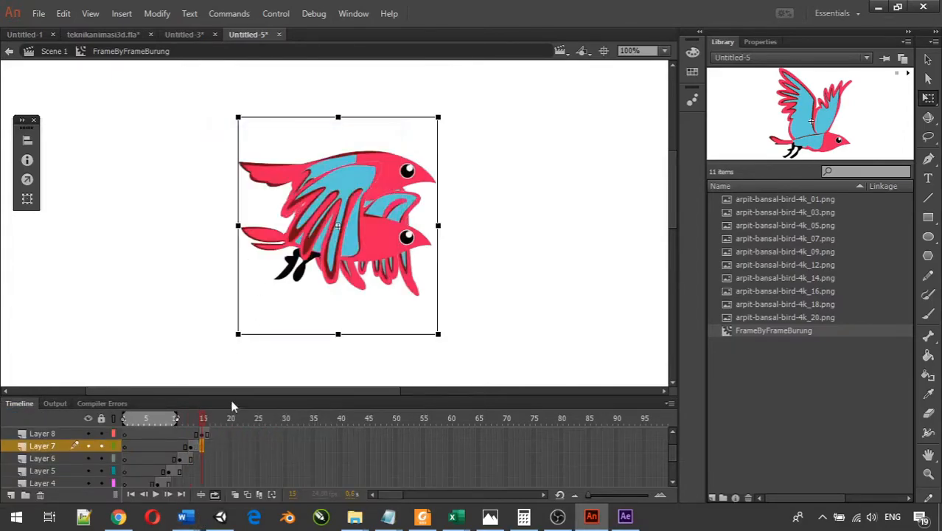
scroll(217, 445, "up", 1)
right_click(215, 450)
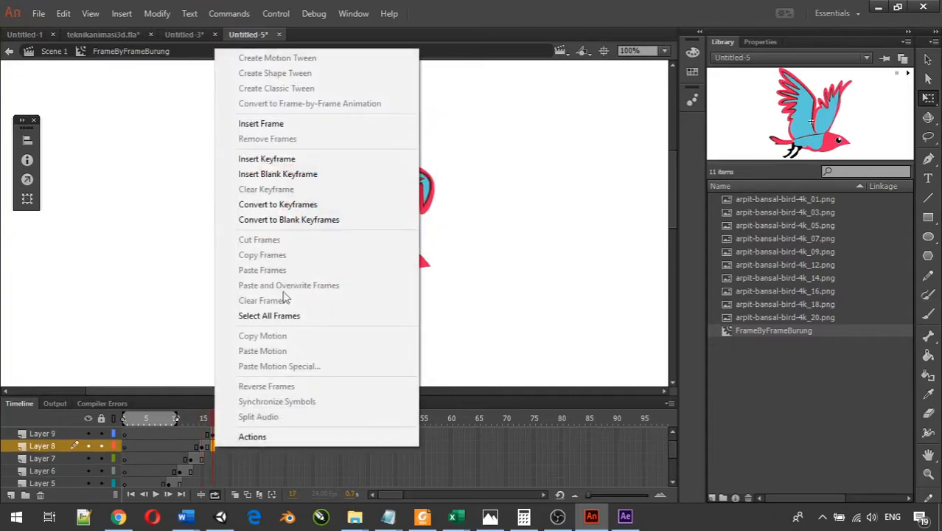
left_click(310, 123)
Extend the images on Layers 9 and 10 by one frame each, inserting regular frames at frames 19 and 21 respectively
scroll(219, 468, "up", 1)
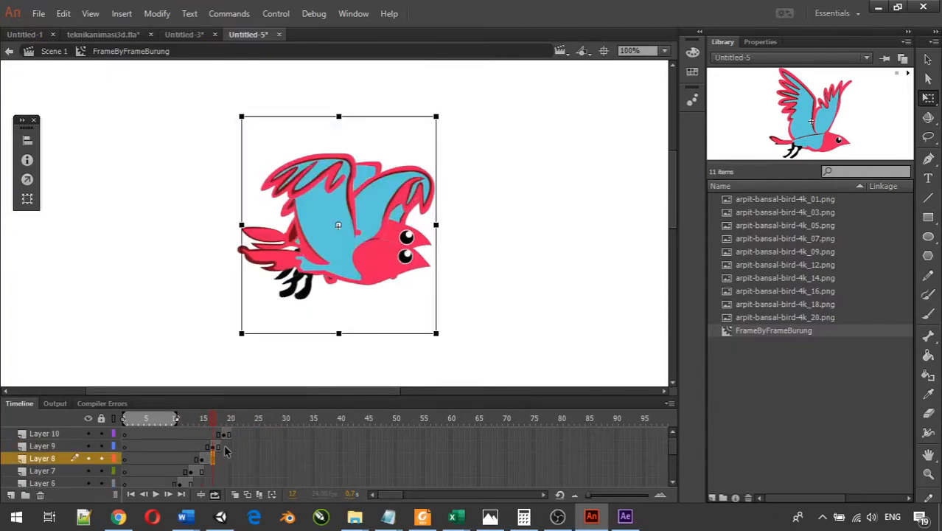
right_click(225, 447)
left_click(305, 126)
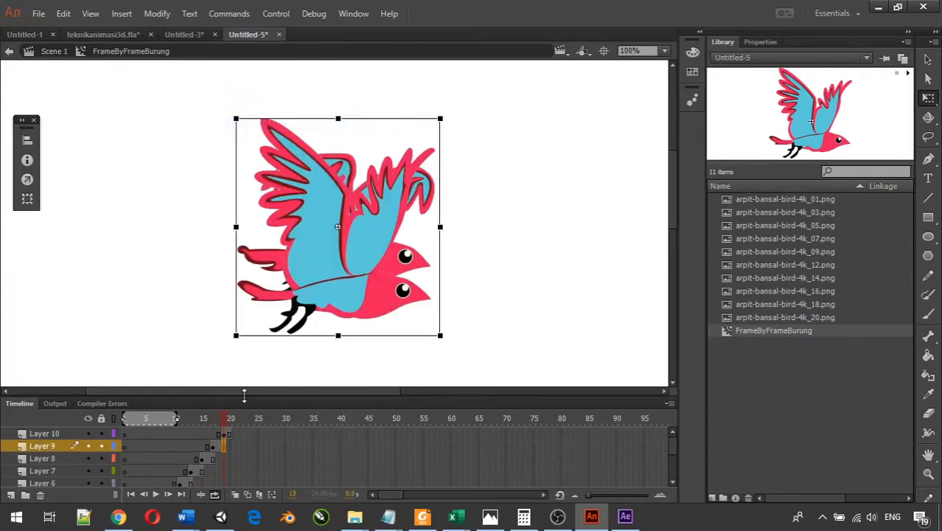
right_click(234, 437)
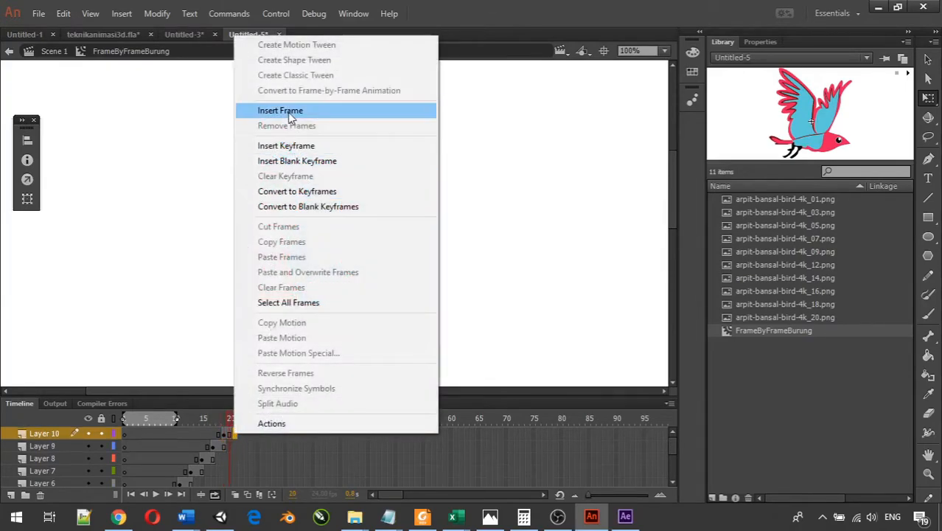
left_click(295, 107)
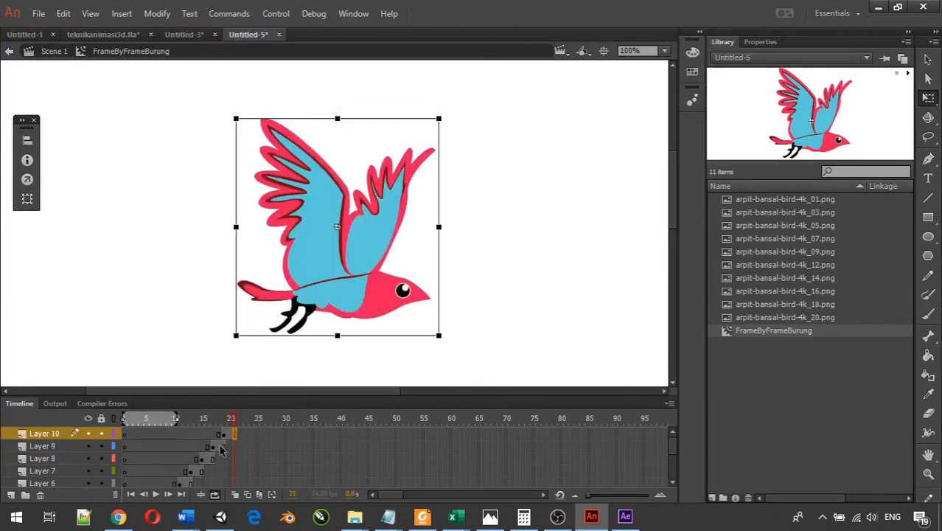
Shift the three-frame image spans on Layers 2, 3 and 4 to start at frames 4, 7 and 10 respectively
scroll(181, 458, "down", 5)
left_click(137, 459)
left_click(140, 460)
left_click_drag(140, 460, 210, 451)
left_click(149, 449)
left_click(158, 448, "shift")
left_click(159, 435)
left_click(166, 437)
Shift the three-frame image spans on Layers 5, 6 and 7 to start at frames 13, 16 and 19 respectively
scroll(192, 459, "up", 3)
left_click(182, 446)
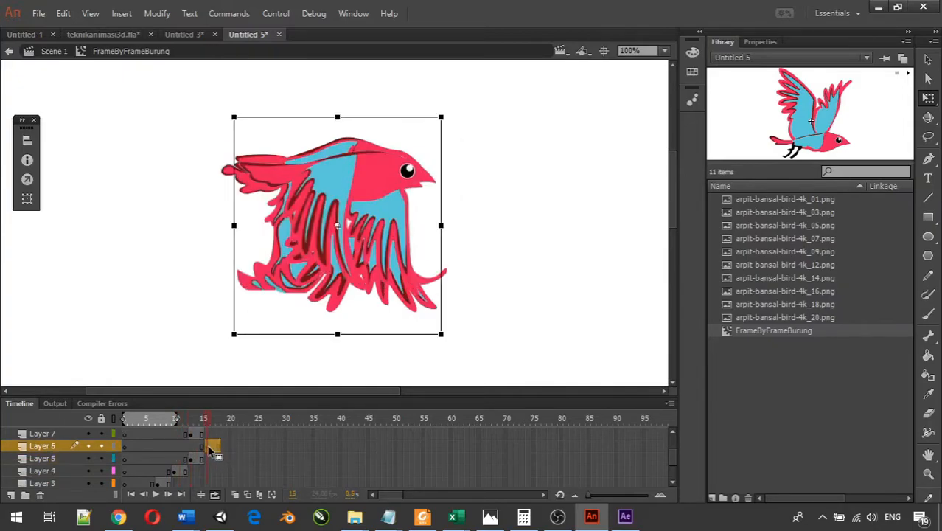
scroll(209, 450, "up", 2)
left_click(193, 459)
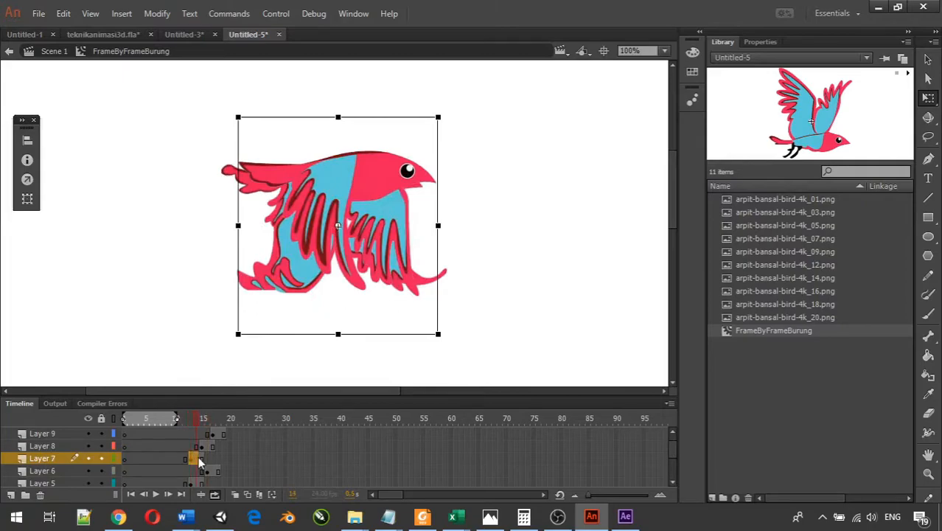
left_click_drag(203, 460, 223, 462)
Shift the three-frame image spans on Layers 8, 9 and 10 to start at frames 22, 25 and 28 respectively
scroll(223, 462, "up", 1)
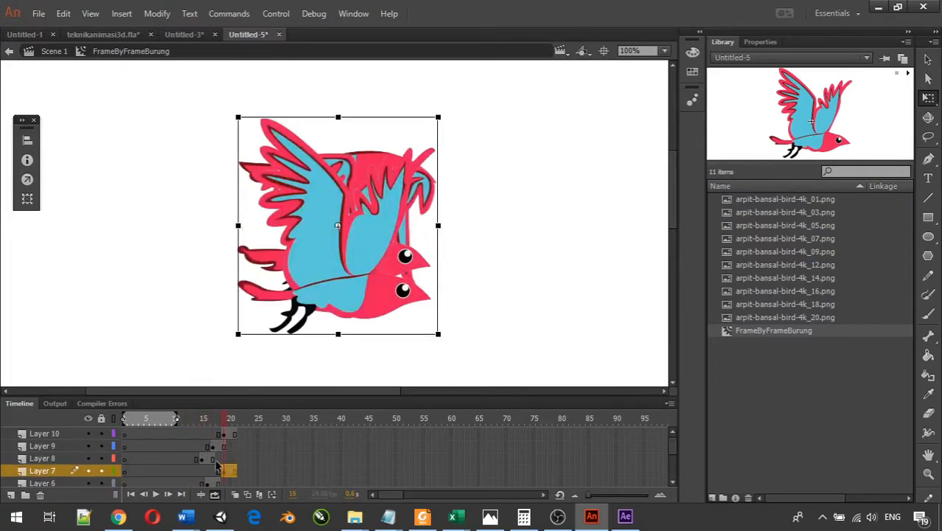
left_click(202, 458)
left_click(213, 461, "shift")
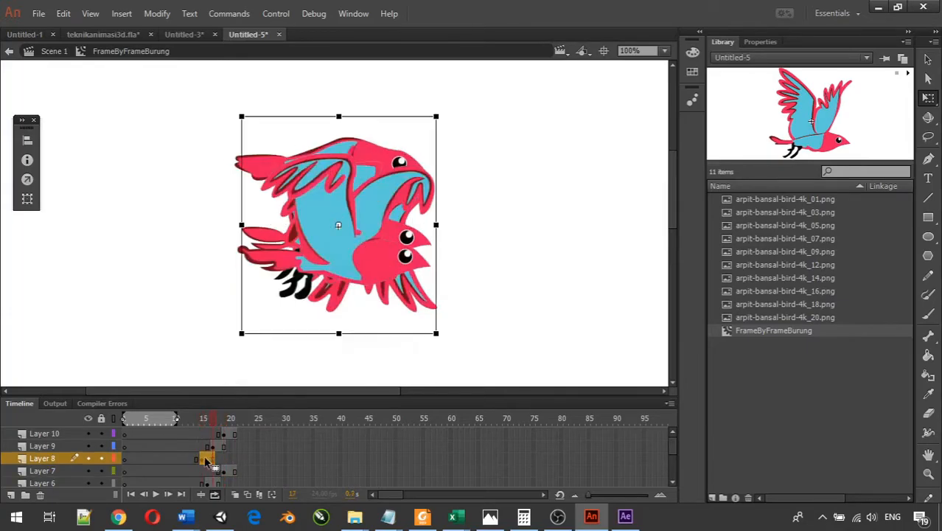
left_click_drag(204, 459, 255, 450)
left_click(213, 447)
left_click(223, 447, "shift")
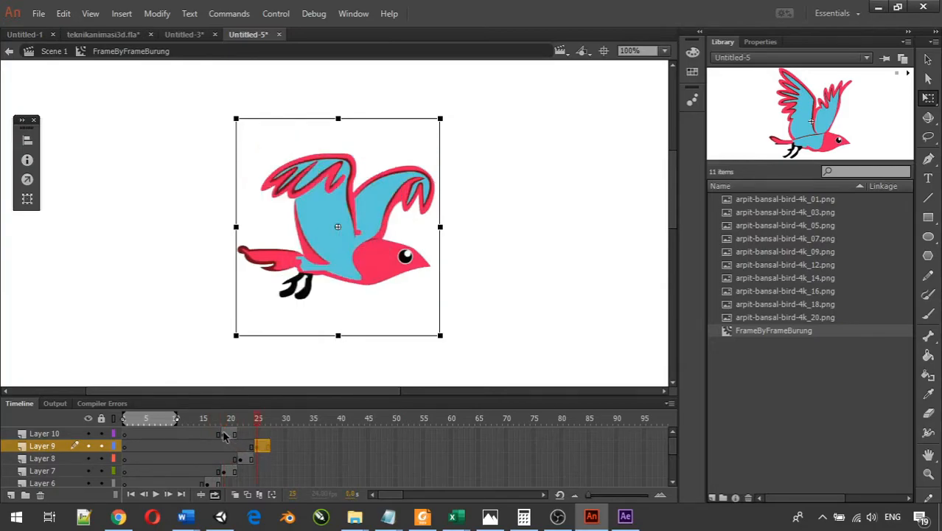
left_click(224, 435)
left_click(234, 435, "shift")
left_click_drag(230, 436, 280, 436)
left_click(312, 445)
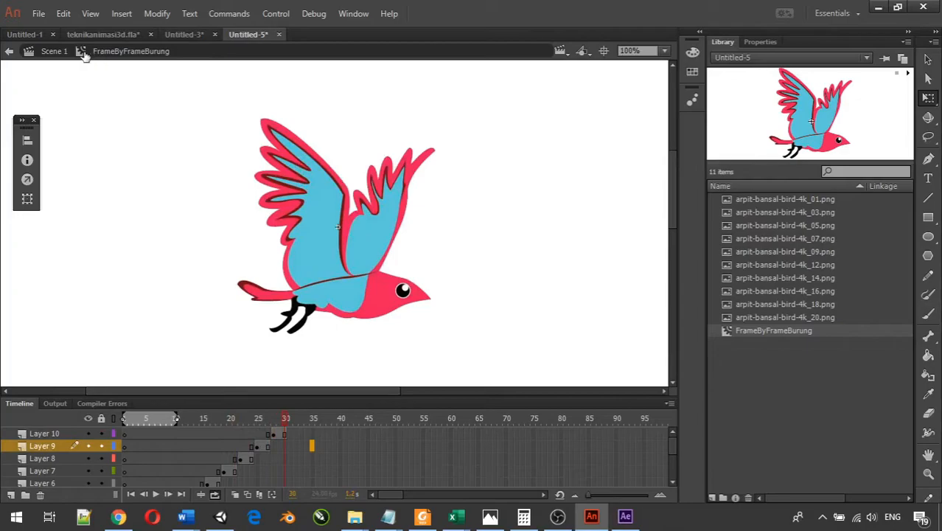
Go back to Scene 1, test the movie with three frames per image, and close the preview
left_click(56, 51)
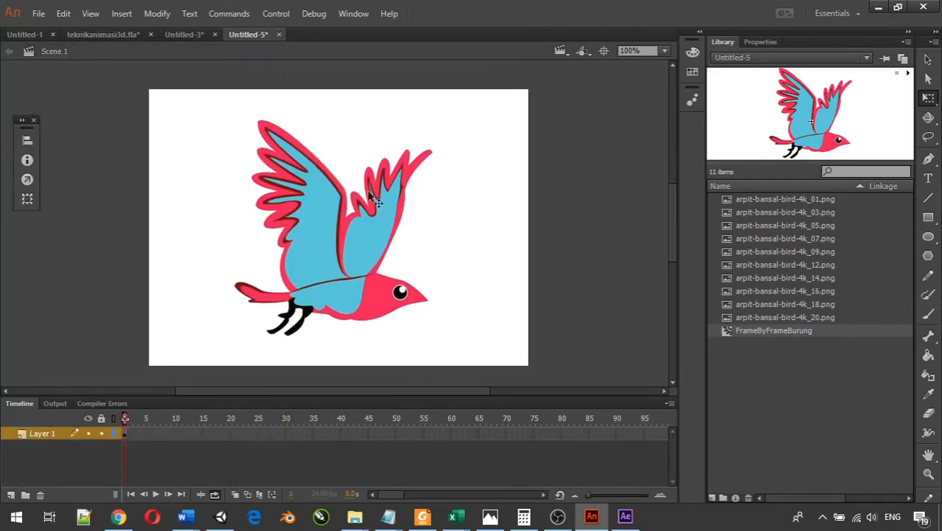
left_click(434, 205)
key("ctrl+Return")
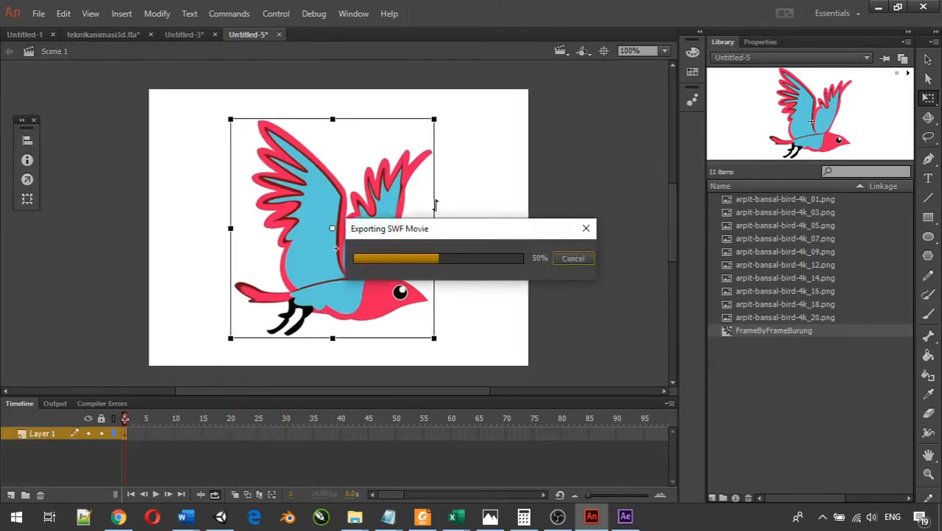
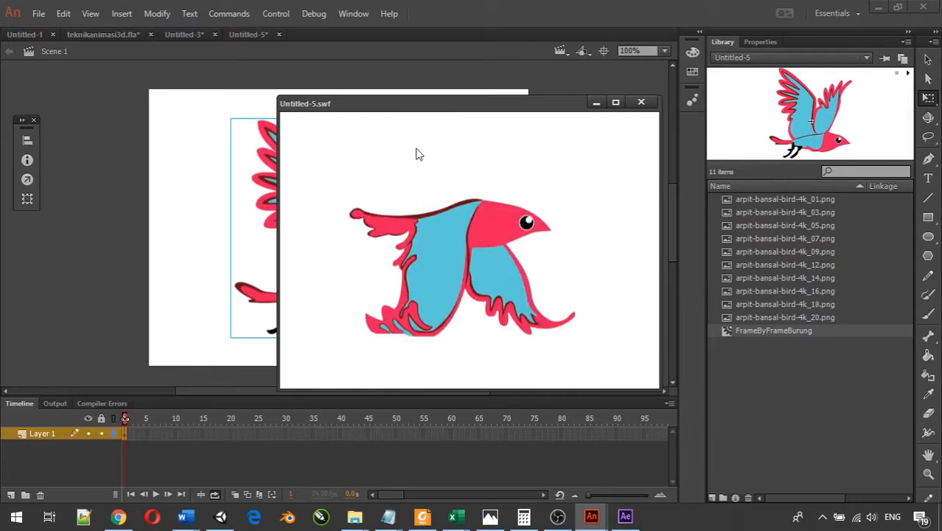
left_click(640, 103)
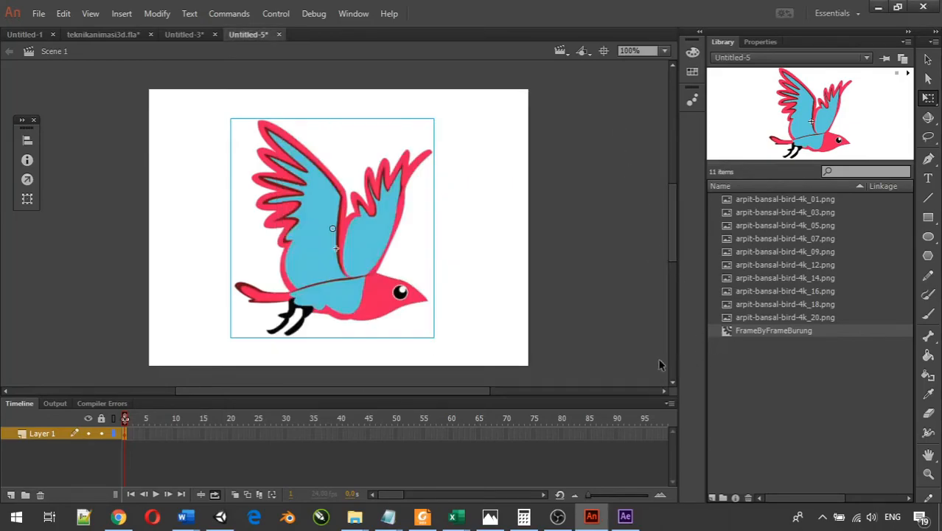
Open the FrameByFrameBurung symbol for editing and review how its image spans are staggered across the layers
double_click(737, 330)
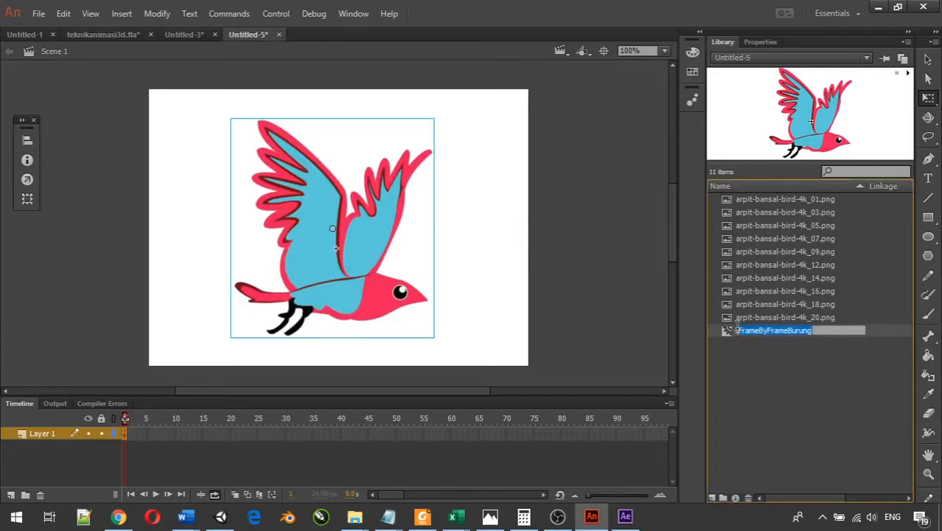
left_click(730, 330)
double_click(728, 330)
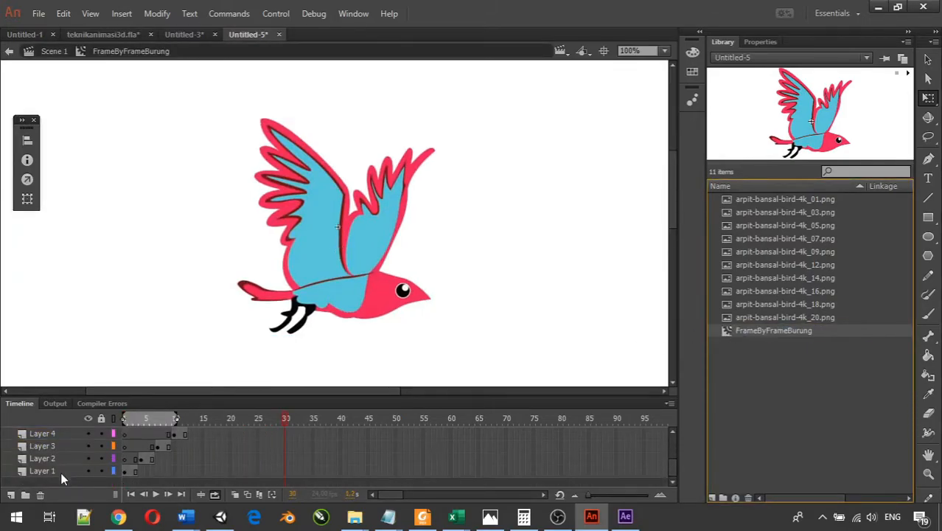
scroll(60, 471, "up", 3)
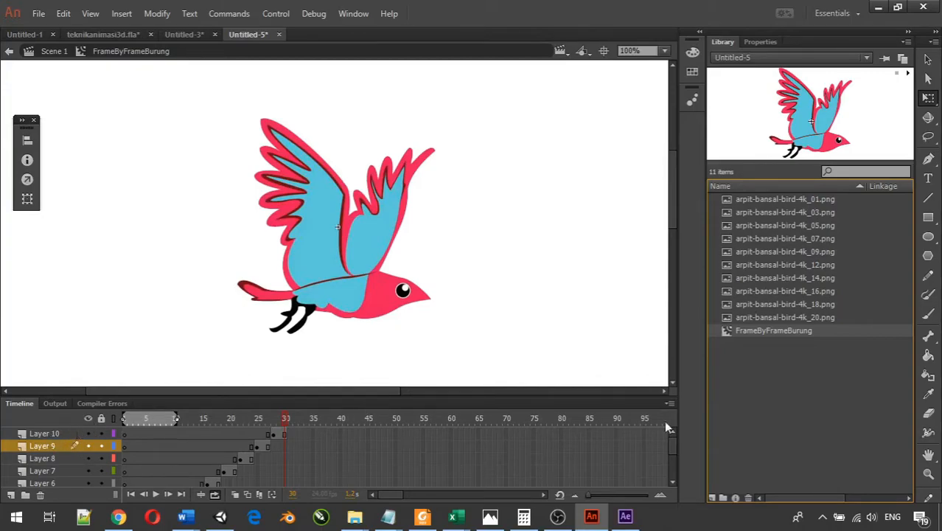
Create a new Movie Clip symbol named FrameByFrameBurung2
right_click(750, 367)
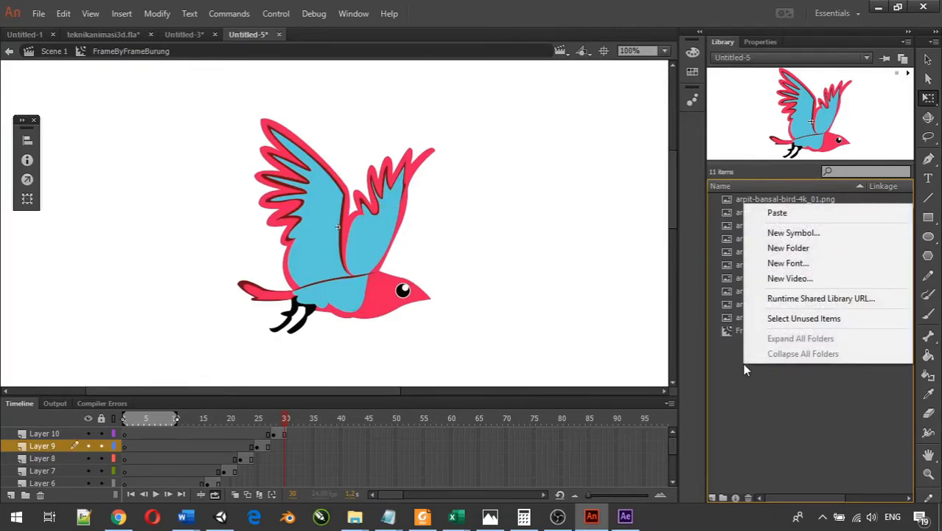
left_click(807, 232)
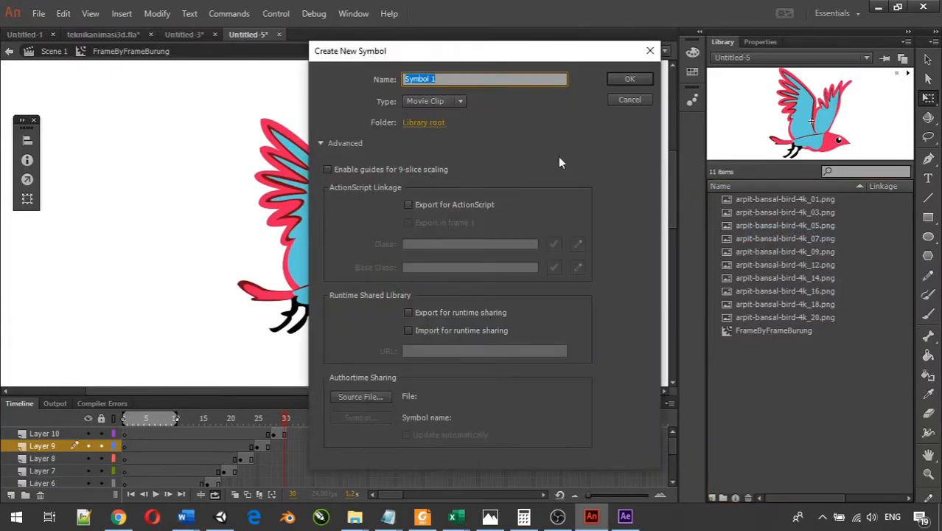
type("Fa")
key("Return")
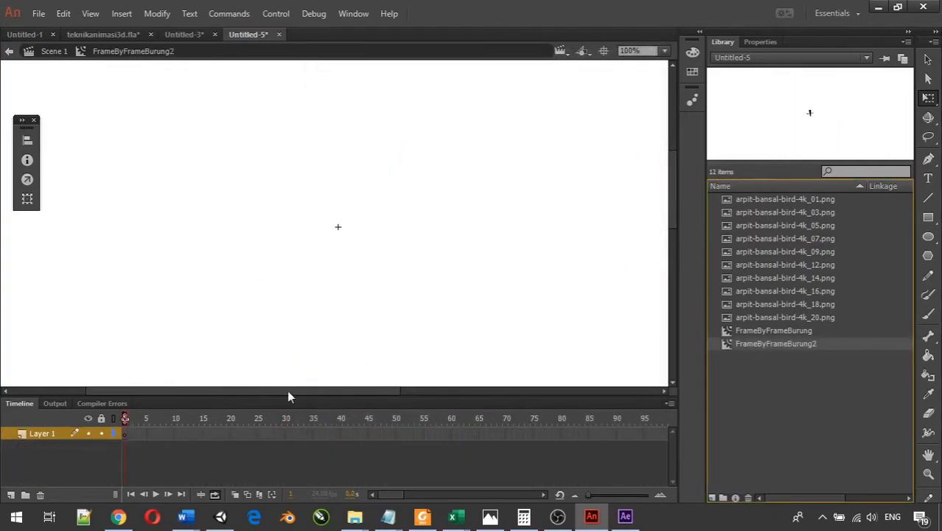
left_click(125, 436)
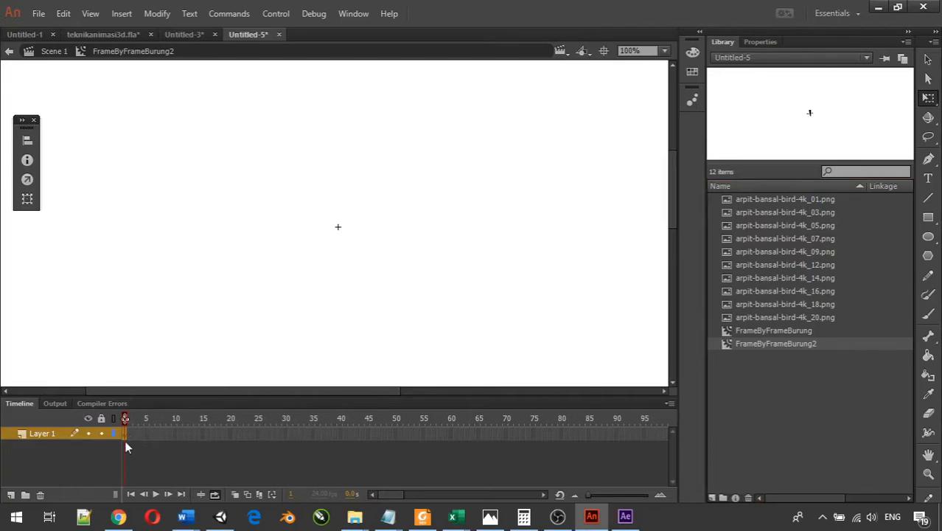
left_click_drag(815, 199, 497, 230)
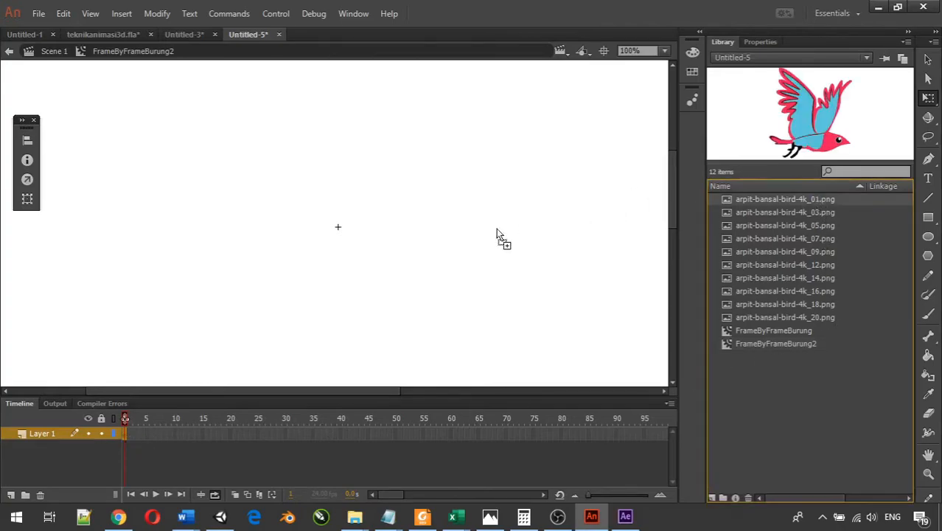
left_click_drag(370, 219, 338, 228)
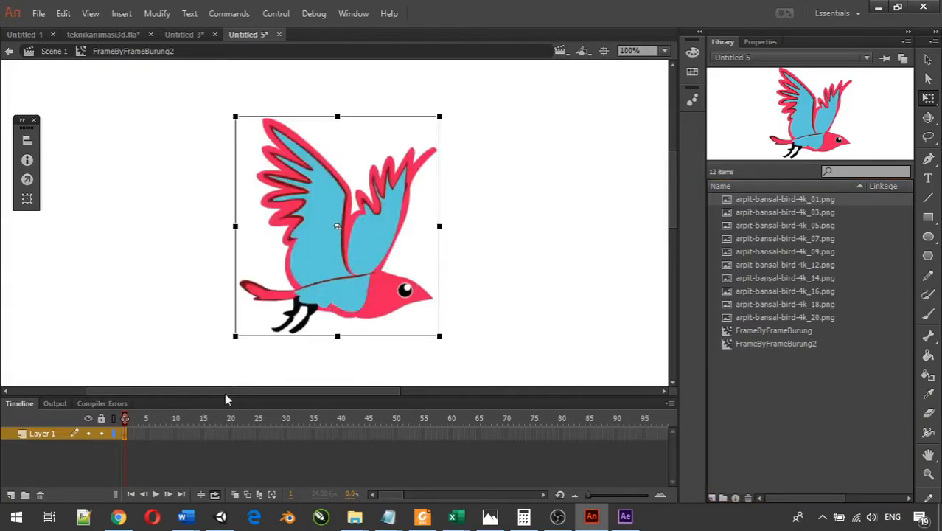
Insert a keyframe at frame 2 and replace its duplicated bird with arpit-bansal-bird-4k_03.png, centred on the registration point
right_click(126, 437)
left_click(133, 440)
right_click(132, 440)
left_click(263, 152)
left_click(810, 215)
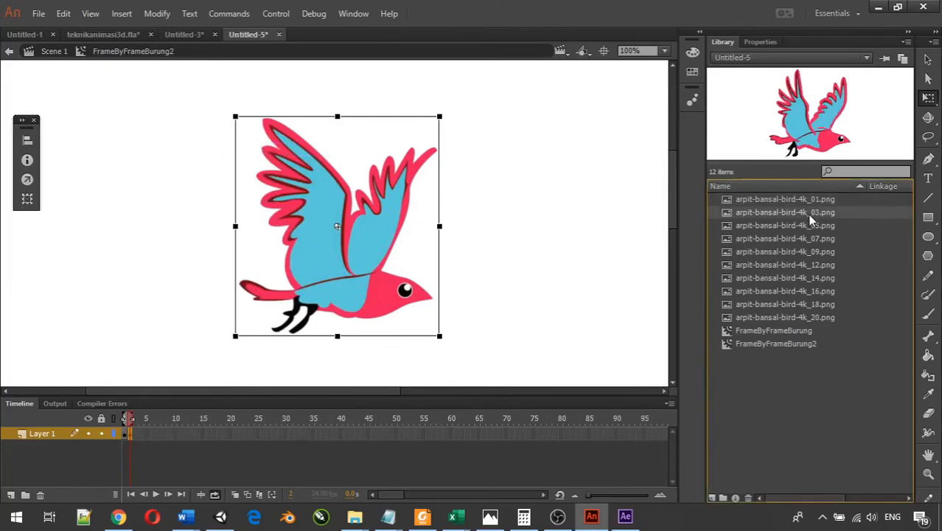
left_click(366, 250)
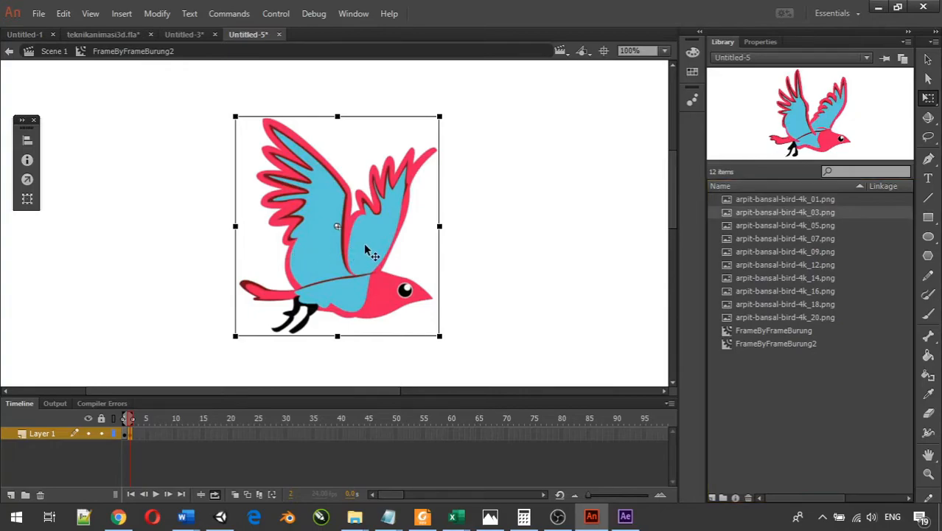
key("Delete")
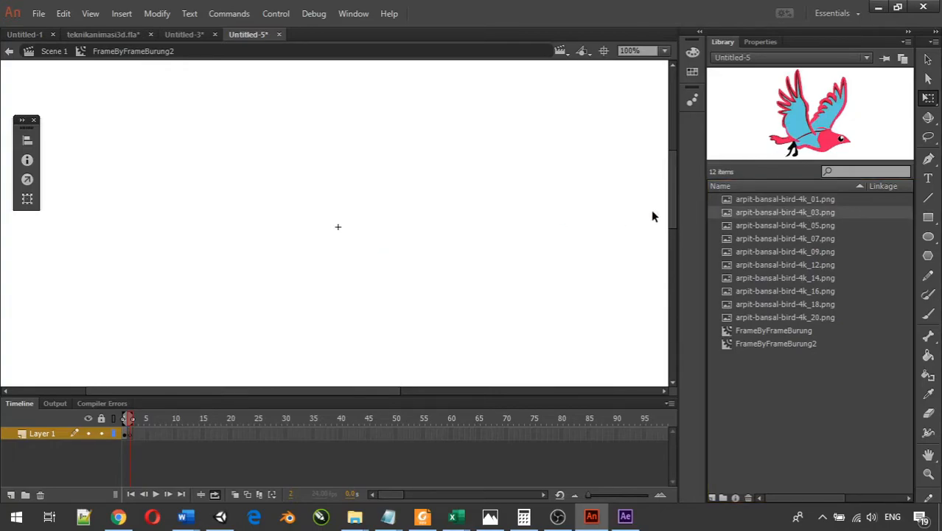
left_click_drag(770, 214, 339, 228)
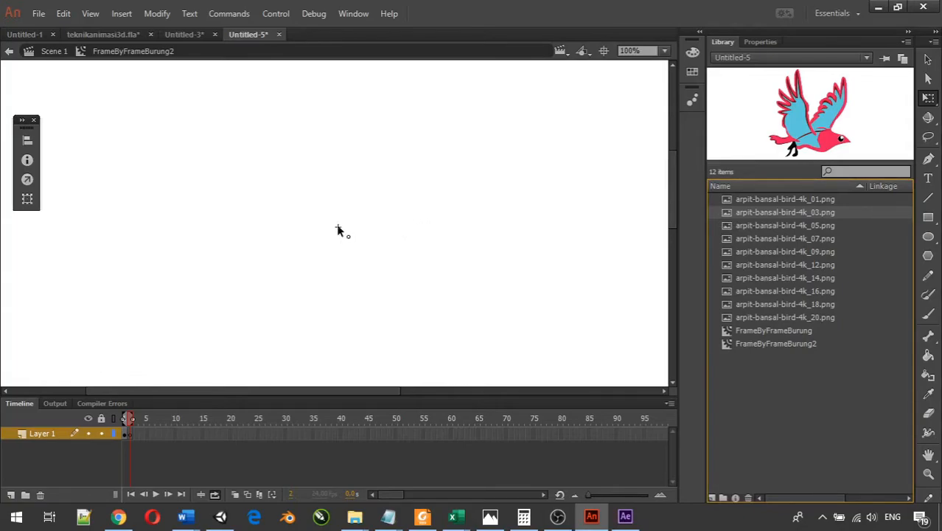
Insert blank keyframes at frames 3 and 4 and centre arpit-bansal-bird-4k_05.png and arpit-bansal-bird-4k_07.png on the registration point, respectively
right_click(134, 435)
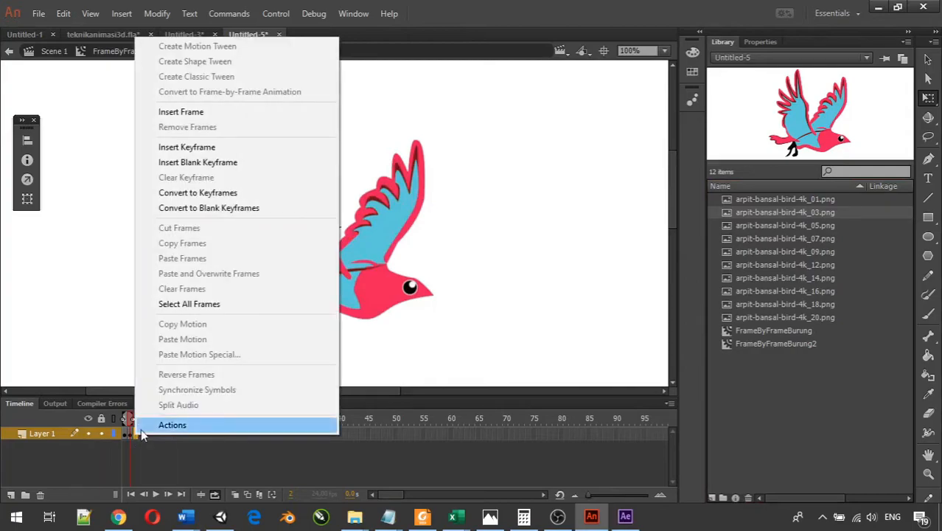
left_click(281, 167)
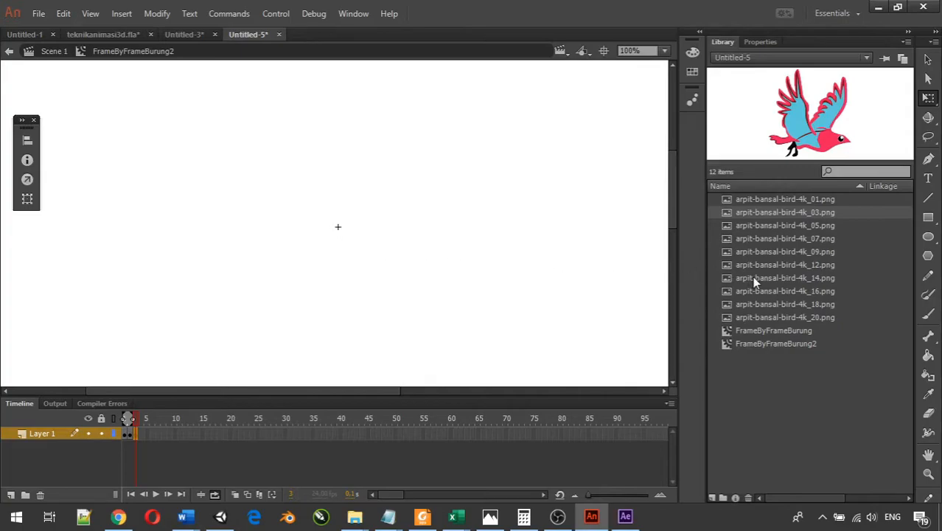
left_click(770, 226)
left_click_drag(767, 227, 339, 228)
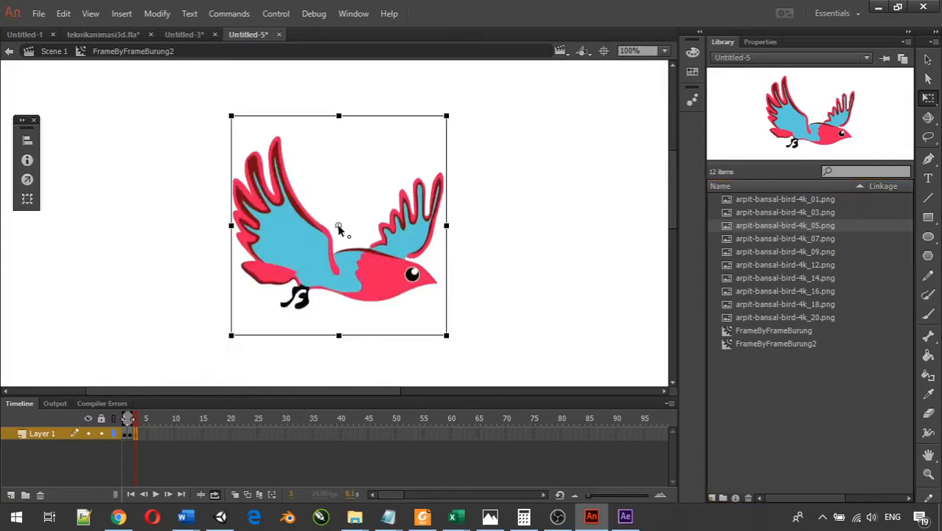
right_click(142, 433)
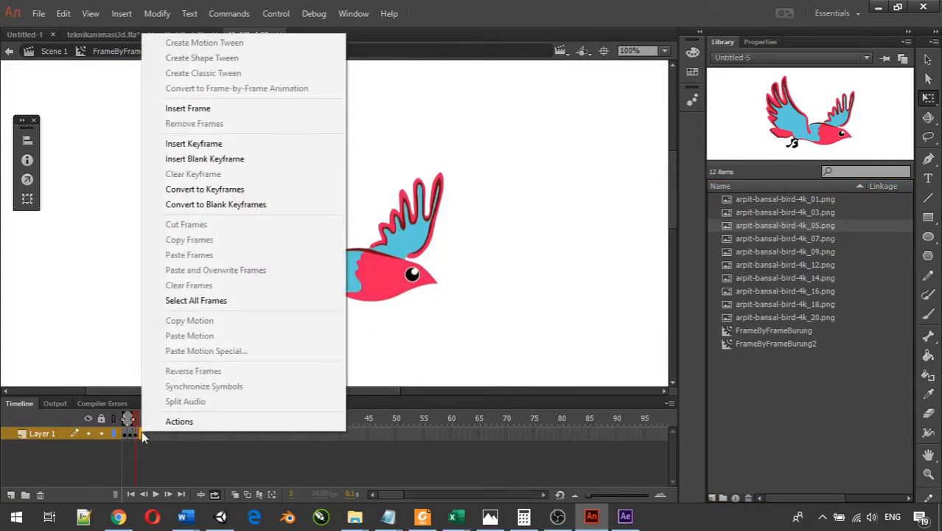
left_click(269, 160)
left_click_drag(784, 238, 337, 227)
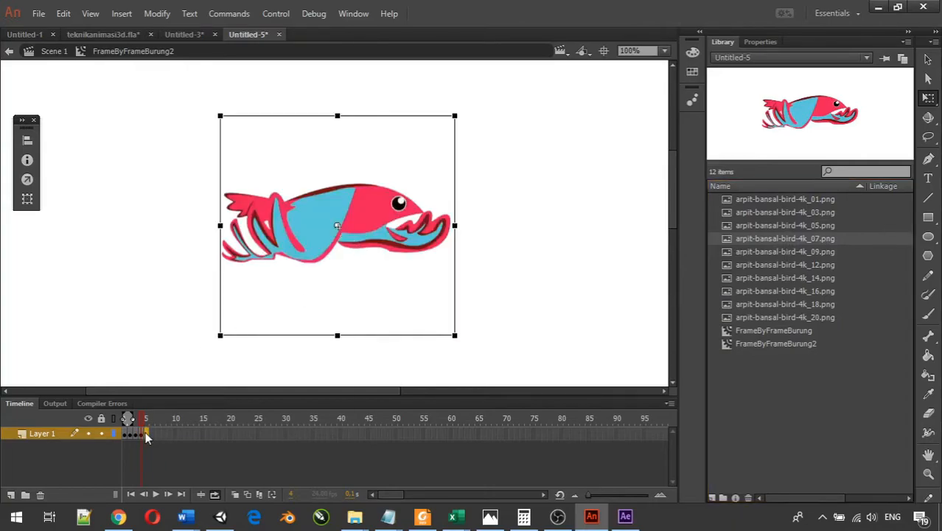
Insert blank keyframes at frames 5 and 6 and centre arpit-bansal-bird-4k_09.png and arpit-bansal-bird-4k_12.png on the registration point, respectively
right_click(145, 433)
left_click(275, 167)
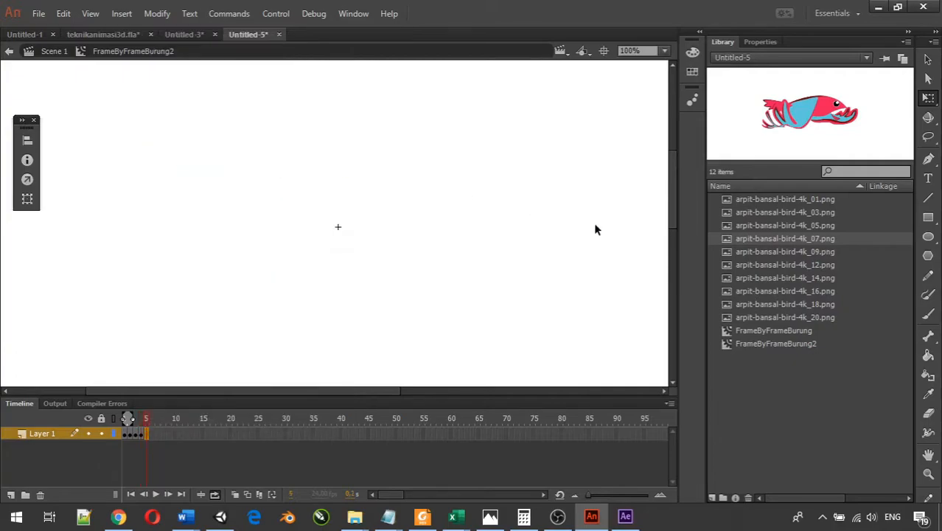
left_click_drag(777, 254, 337, 227)
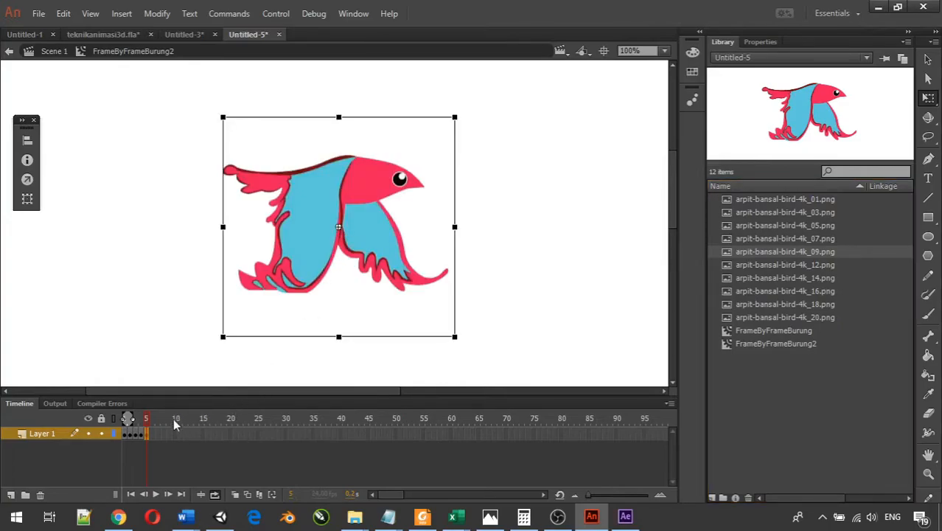
right_click(152, 433)
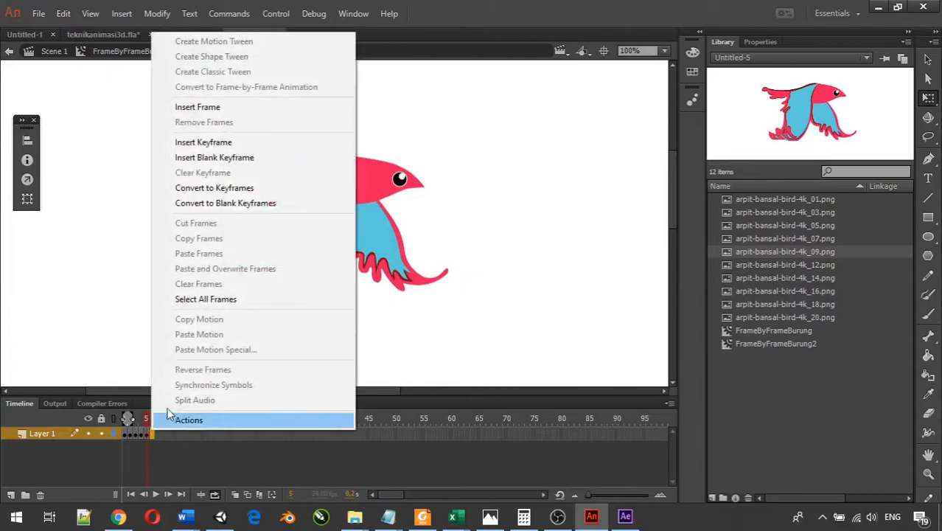
left_click(225, 159)
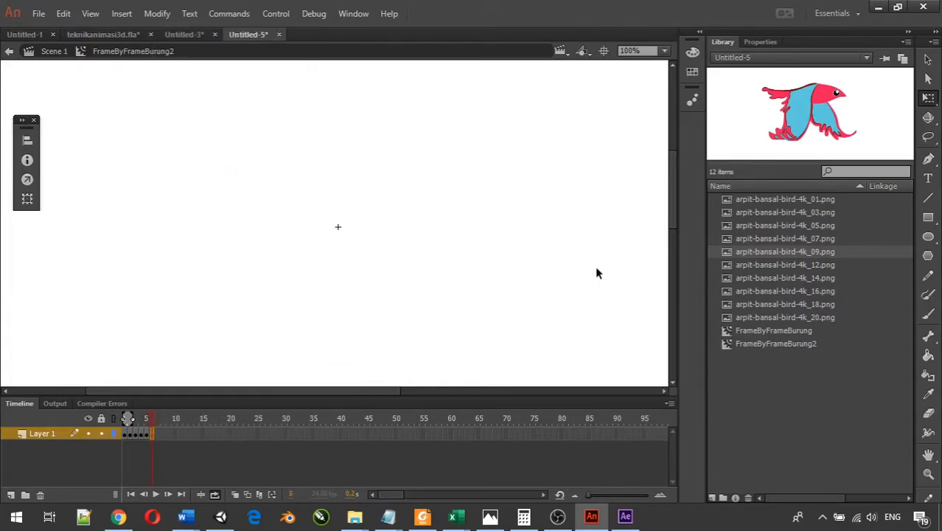
left_click(772, 265)
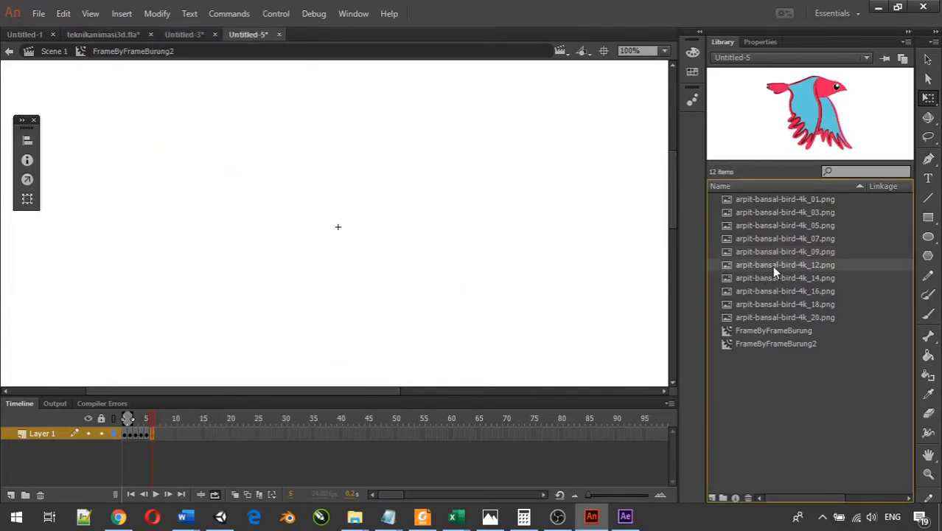
left_click_drag(769, 265, 338, 230)
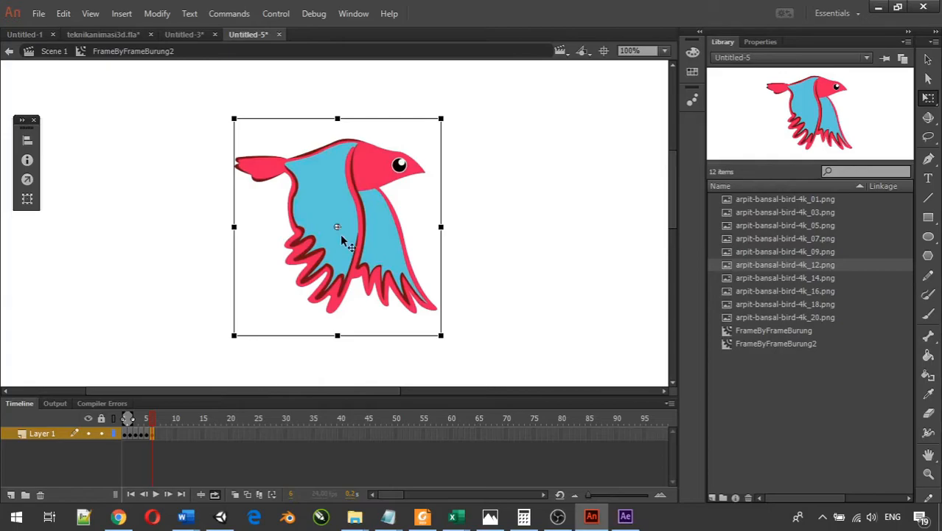
Insert blank keyframes at frames 7 and 8 and centre arpit-bansal-bird-4k_14.png and arpit-bansal-bird-4k_16.png on the registration point, respectively
right_click(158, 434)
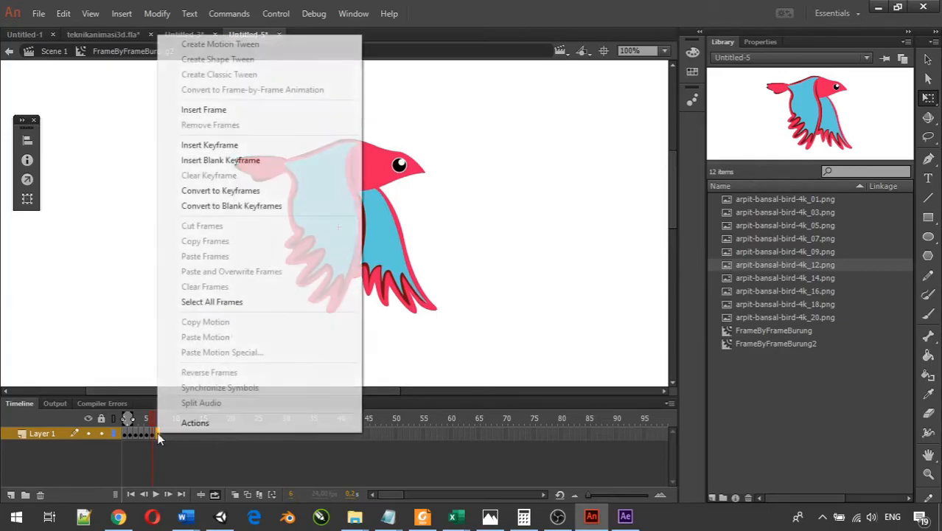
left_click(282, 160)
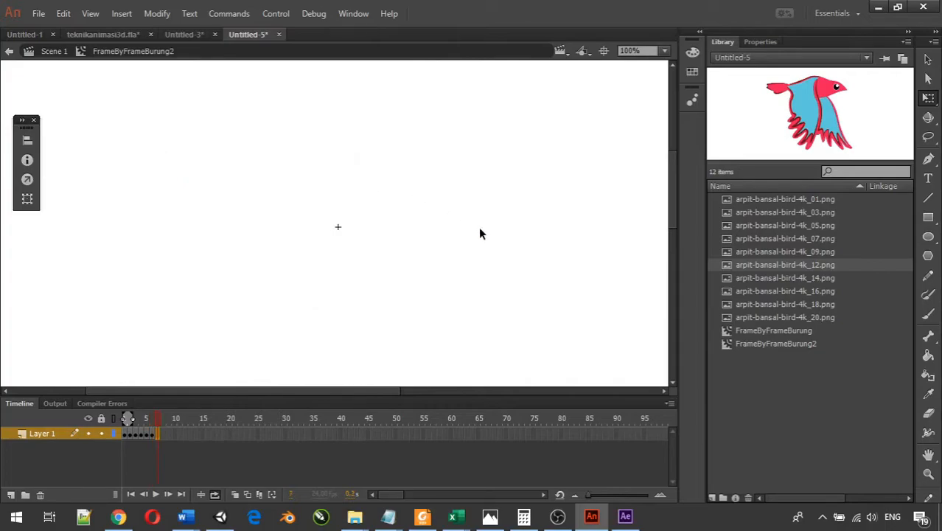
left_click(767, 280)
left_click_drag(767, 280, 339, 229)
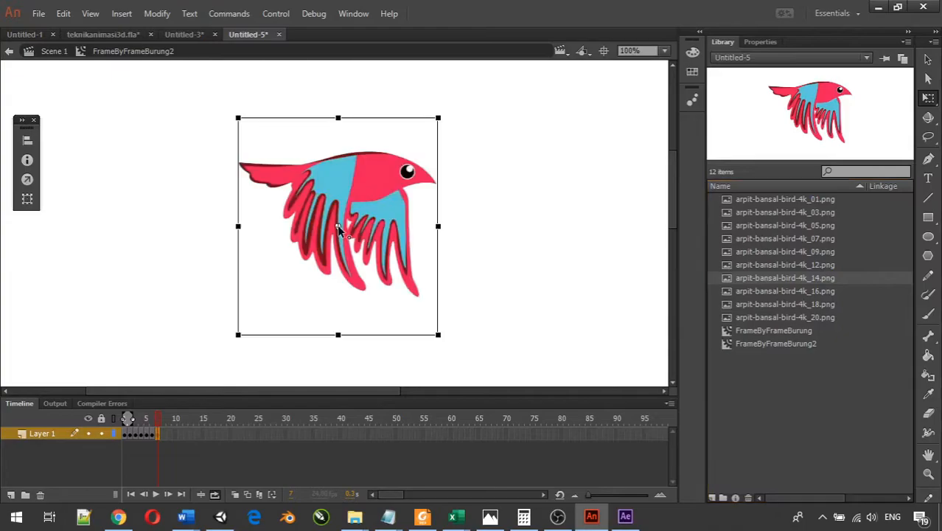
right_click(163, 436)
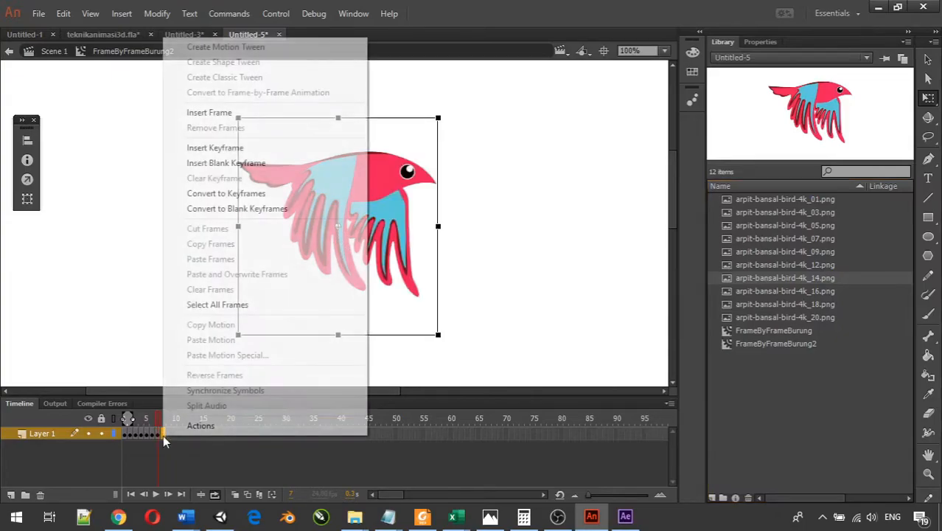
left_click(290, 163)
mouse_move(814, 290)
left_mouse_down()
mouse_move(457, 263)
mouse_move(338, 228)
left_mouse_up()
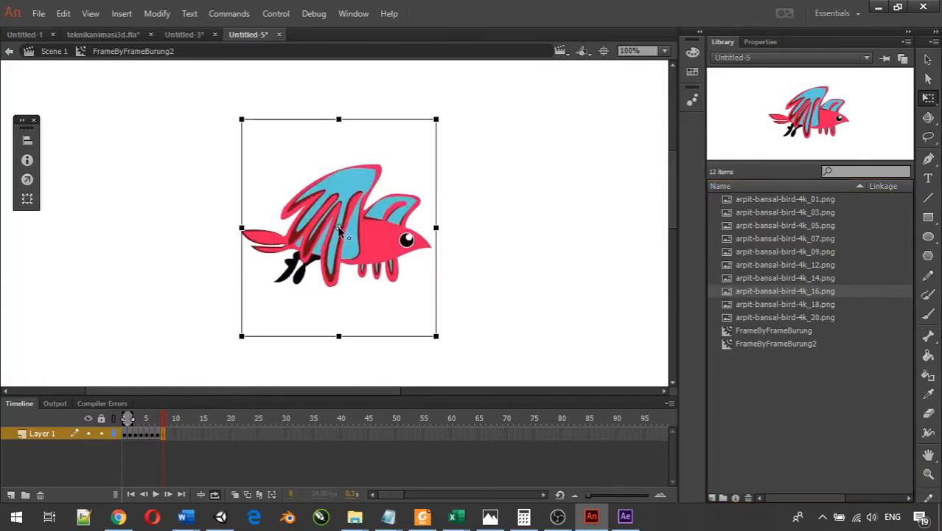
Insert blank keyframes at frames 9 and 10 and centre arpit-bansal-bird-4k_18.png and arpit-bansal-bird-4k_20.png on the registration point, respectively
right_click(168, 437)
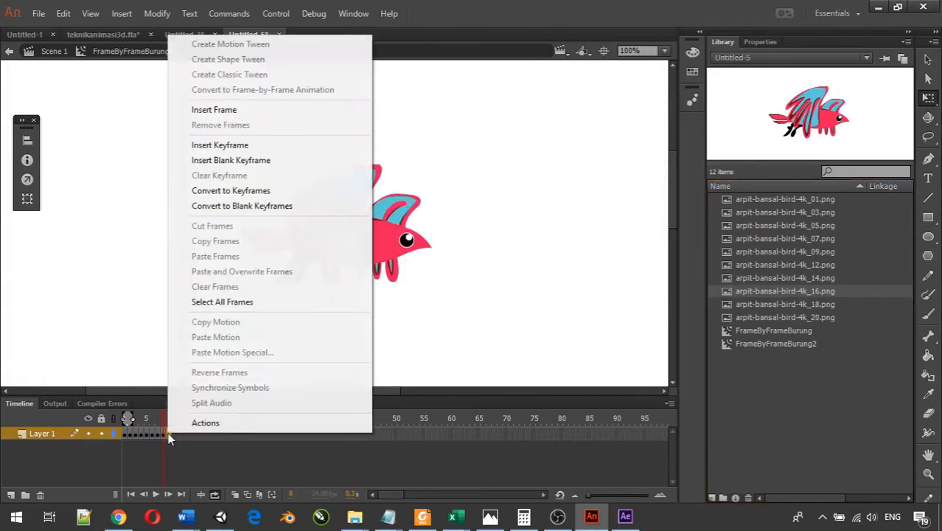
left_click(305, 163)
left_click_drag(759, 304, 338, 226)
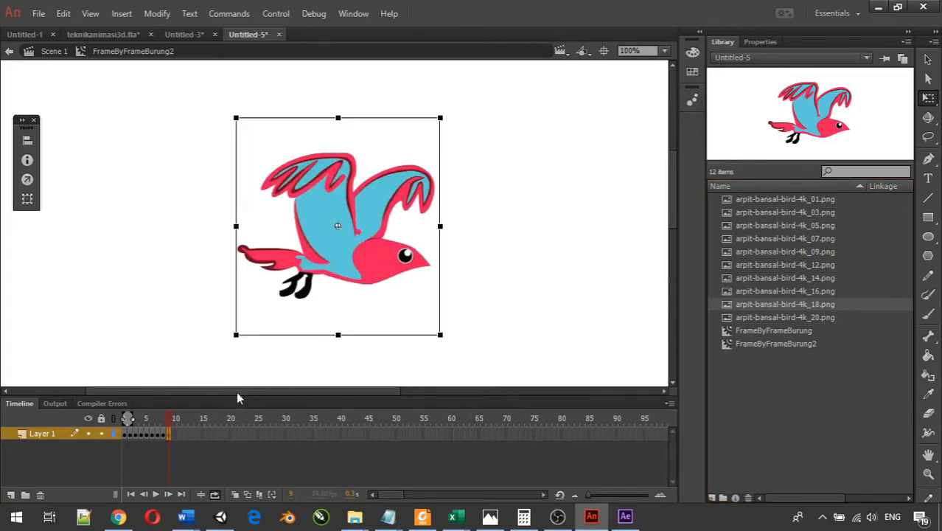
right_click(172, 434)
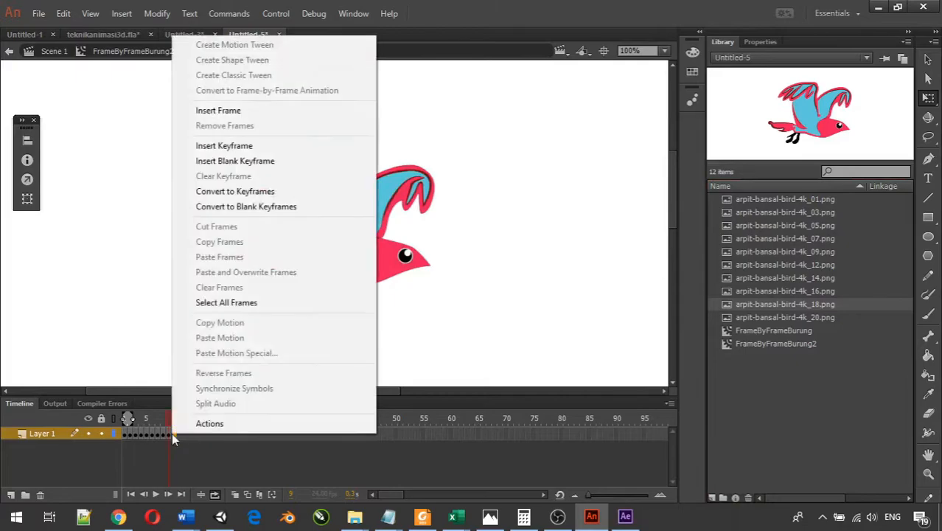
left_click(321, 164)
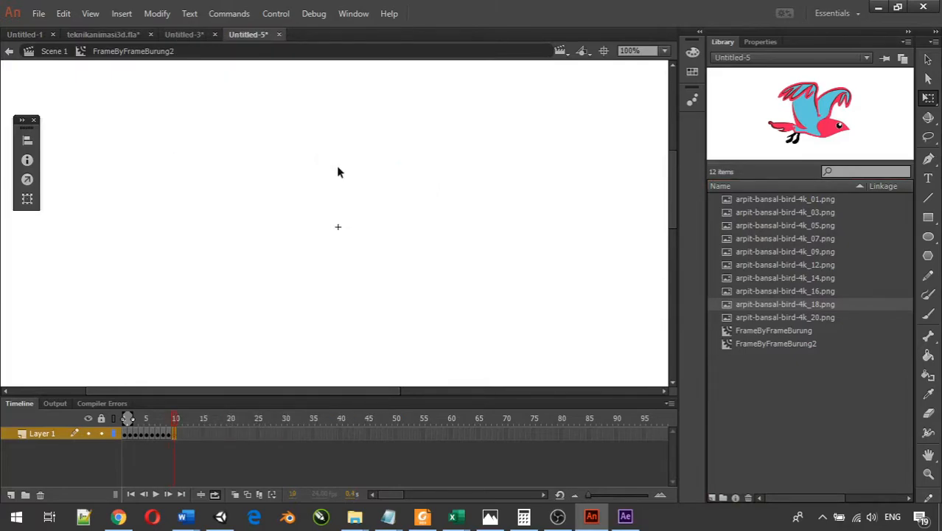
left_click(774, 318)
left_click_drag(623, 303, 416, 270)
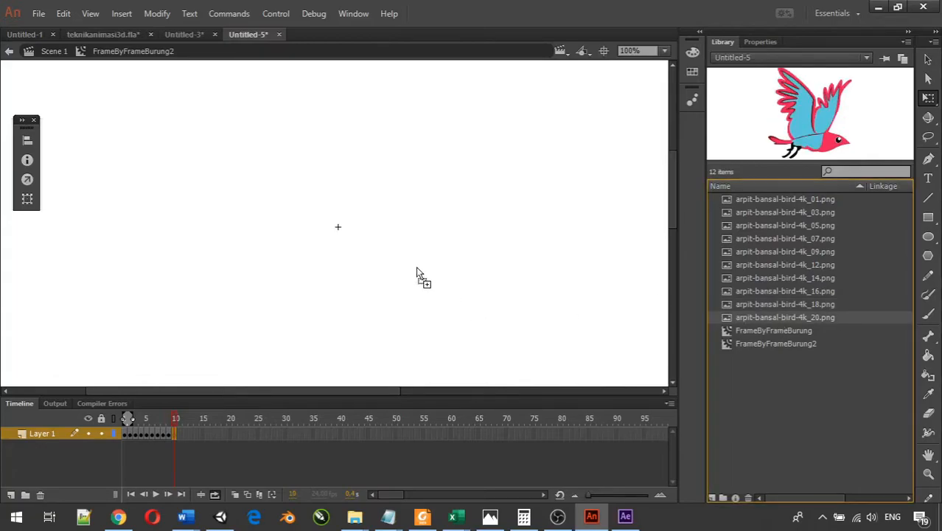
left_click_drag(348, 231, 337, 228)
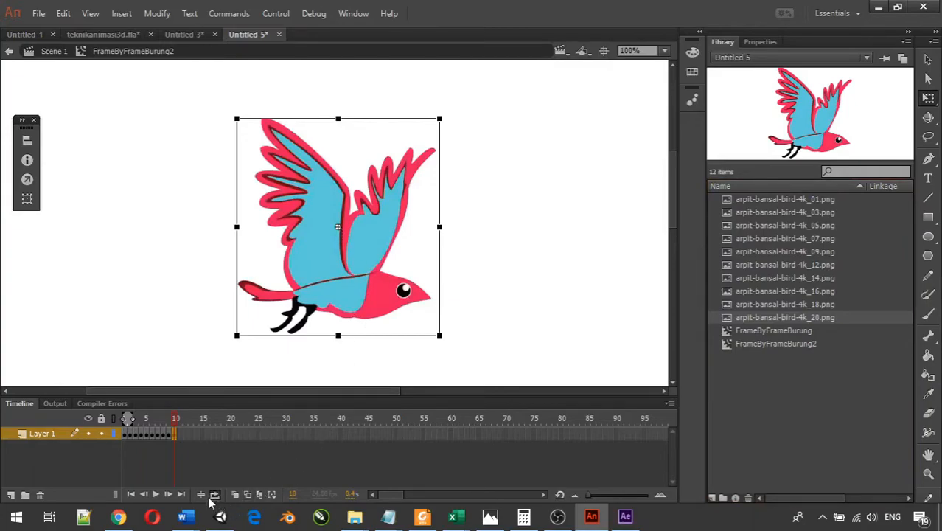
Extend the timeline loop range to cover frames 1 to 10 and play the bird animation in a loop
left_click(155, 494)
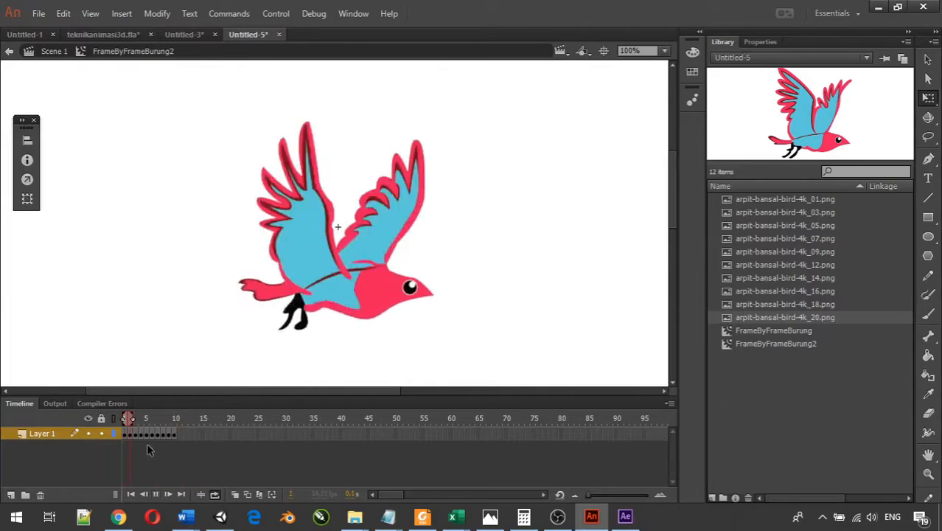
left_click(155, 495)
left_click_drag(133, 420, 195, 419)
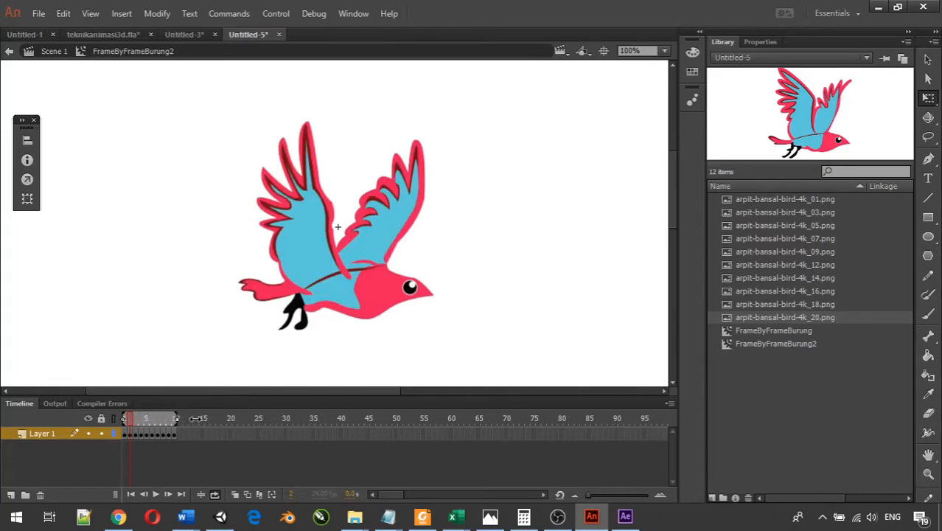
left_click(157, 495)
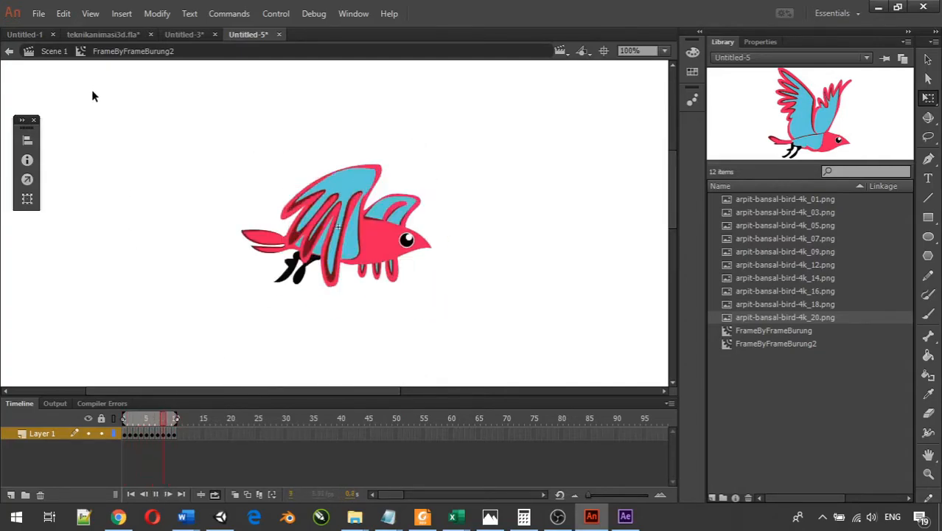
Return to Scene 1, add a new layer and place a FrameByFrameBurung2 instance on it beside the existing bird
left_click(58, 53)
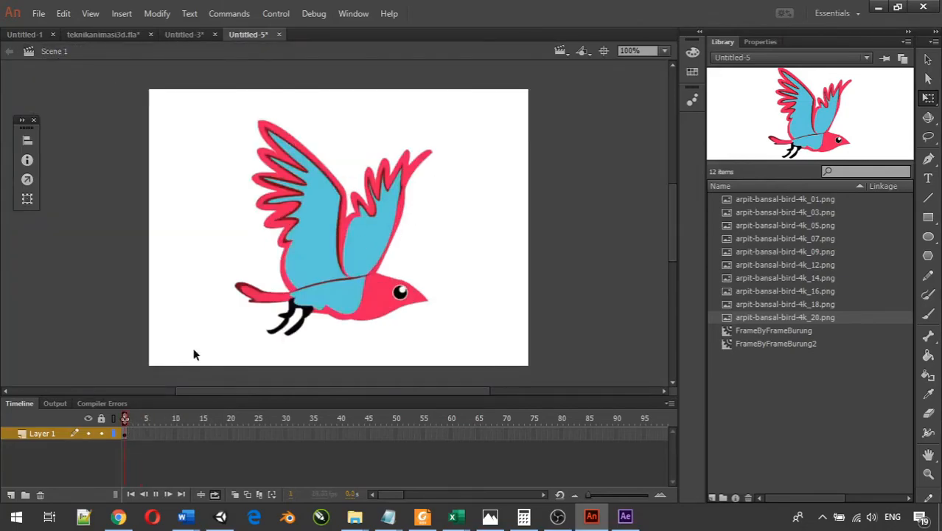
left_click(11, 496)
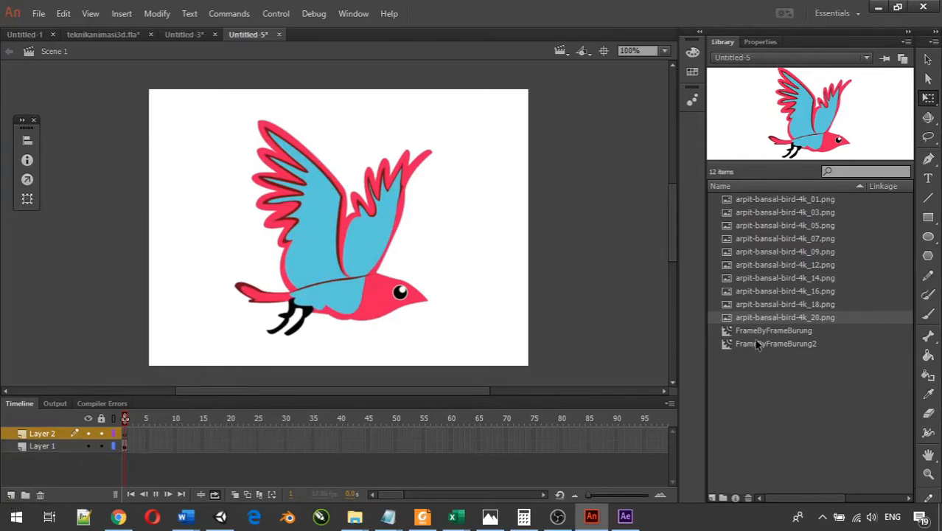
left_click(809, 344)
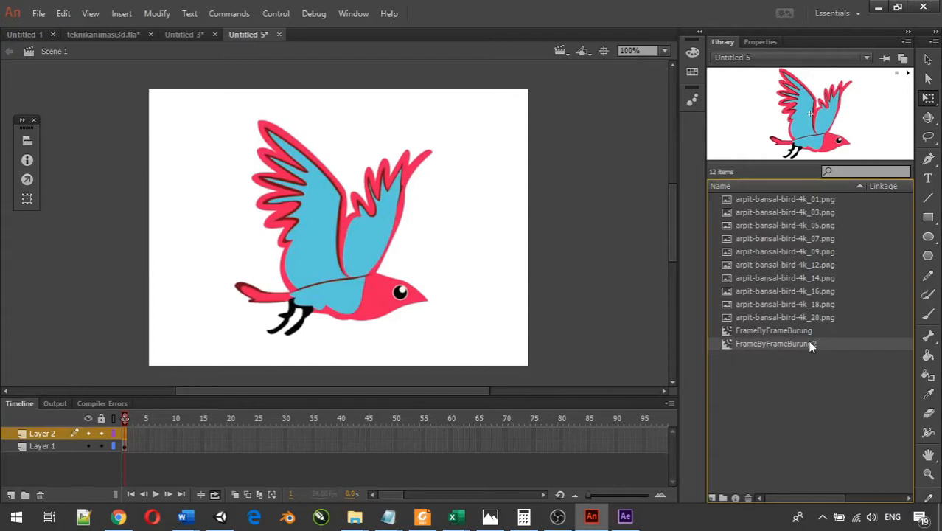
left_click_drag(806, 344, 479, 193)
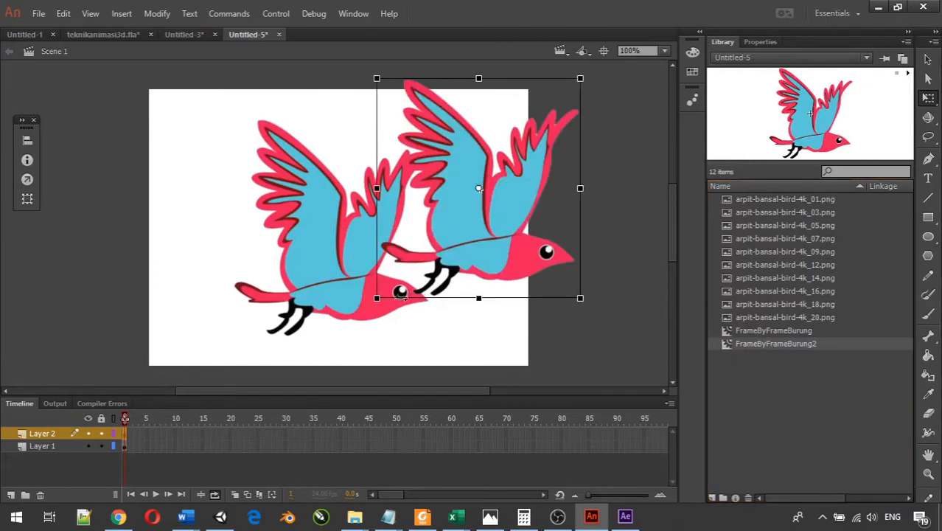
Scale both bird instances down to about half size or less and reposition them apart, the original low and the new one high on the stage
left_click(125, 453)
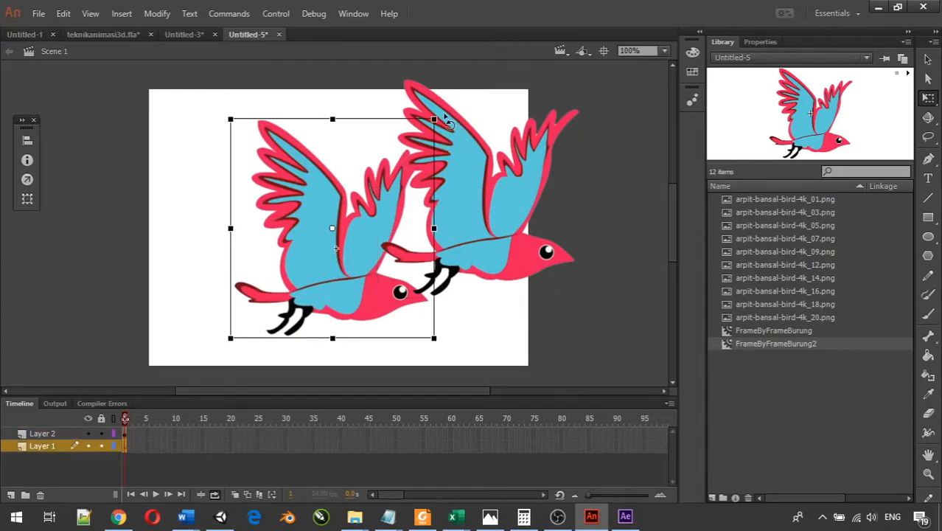
left_click_drag(436, 116, 380, 164)
left_click_drag(354, 235, 257, 289)
left_click(572, 109)
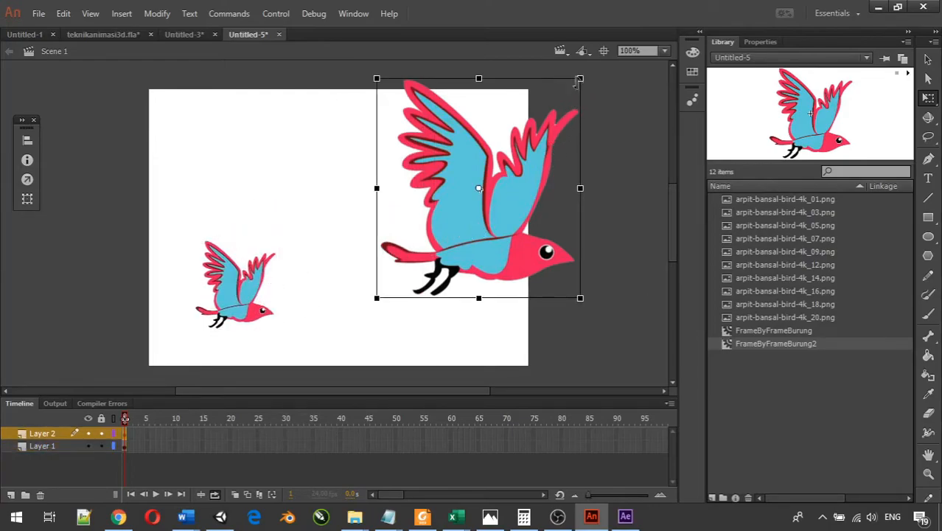
left_click_drag(575, 86, 530, 134)
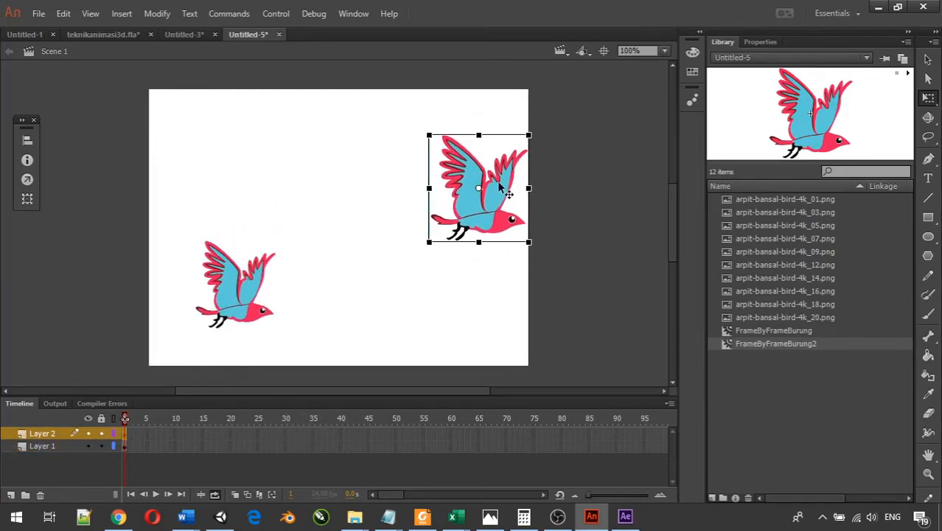
left_click_drag(492, 188, 436, 171)
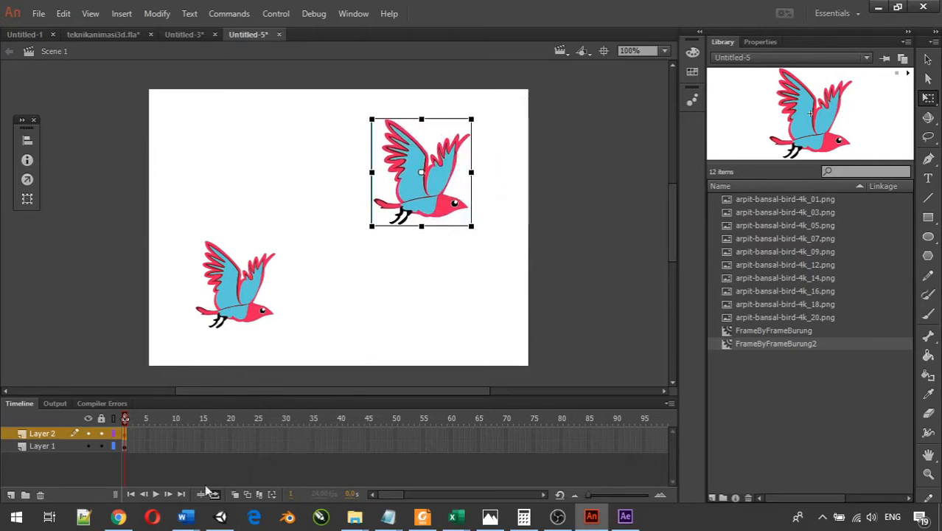
Test the movie to compare both flying birds, keeping the document open
mouse_move(164, 503)
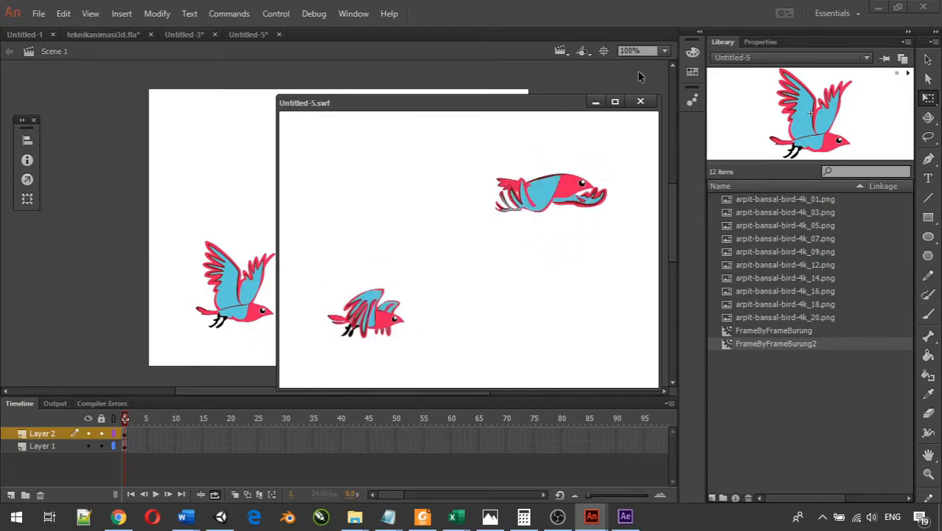
left_click(642, 102)
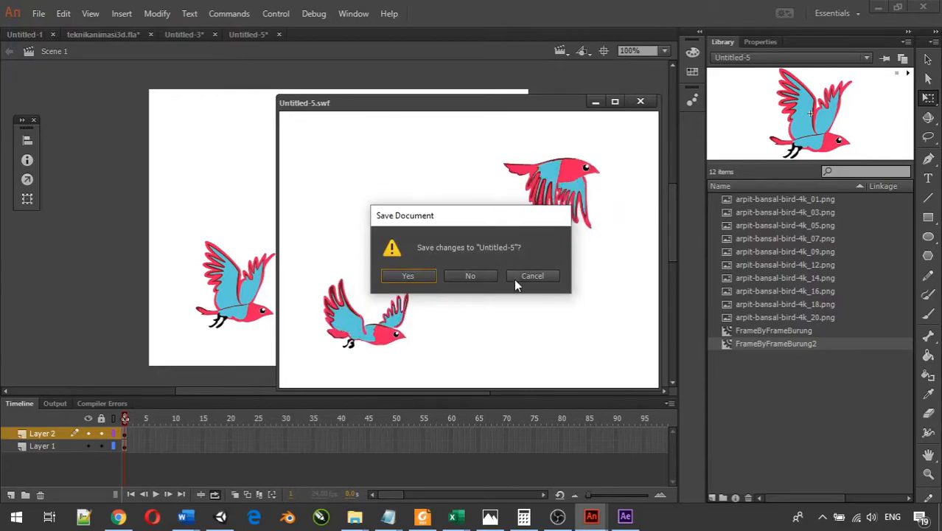
left_click(541, 275)
Save the document as Burung.fla in the Pertemuan 3 folder, then close it together with the test movie
left_click(641, 103)
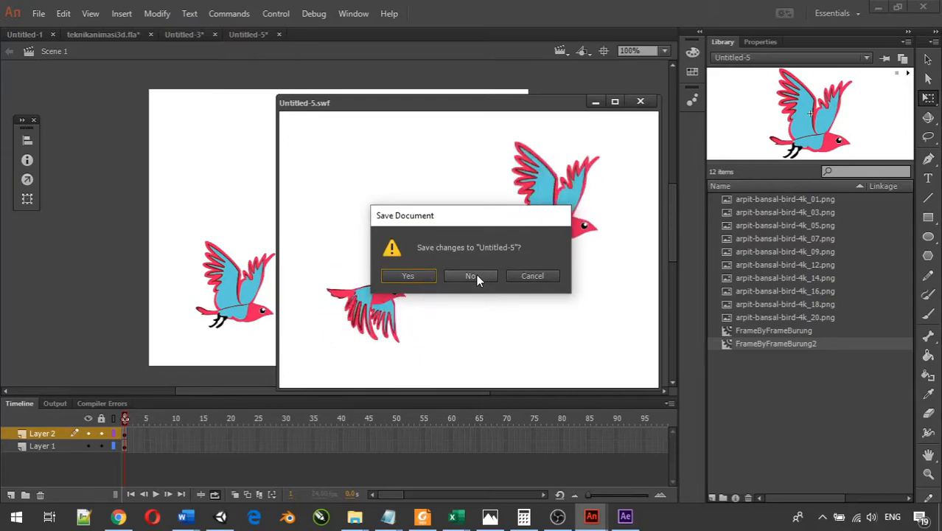
left_click_drag(489, 274, 426, 275)
left_click(425, 274)
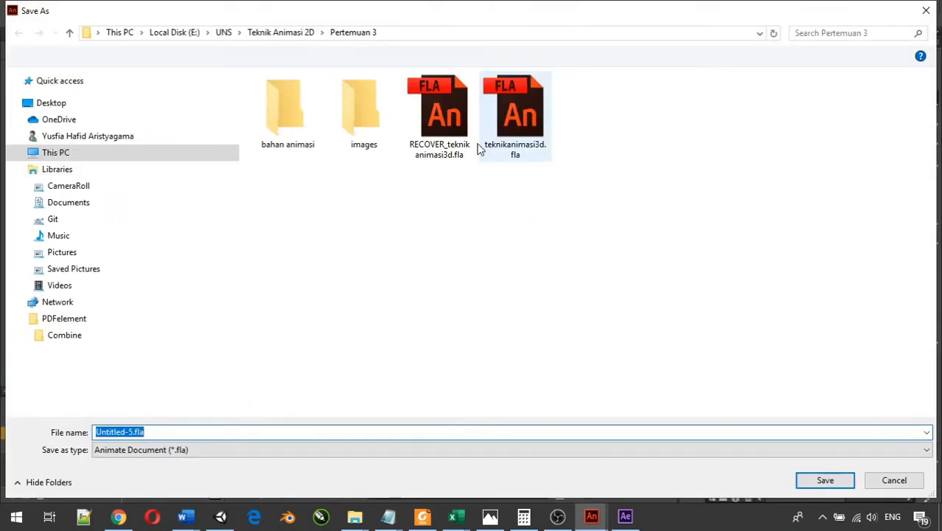
left_click_drag(131, 433, 79, 428)
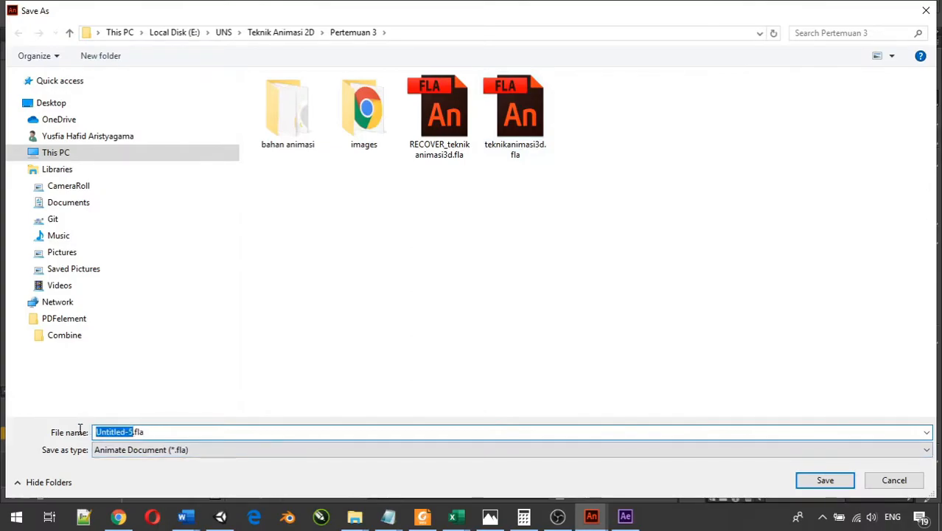
type("B")
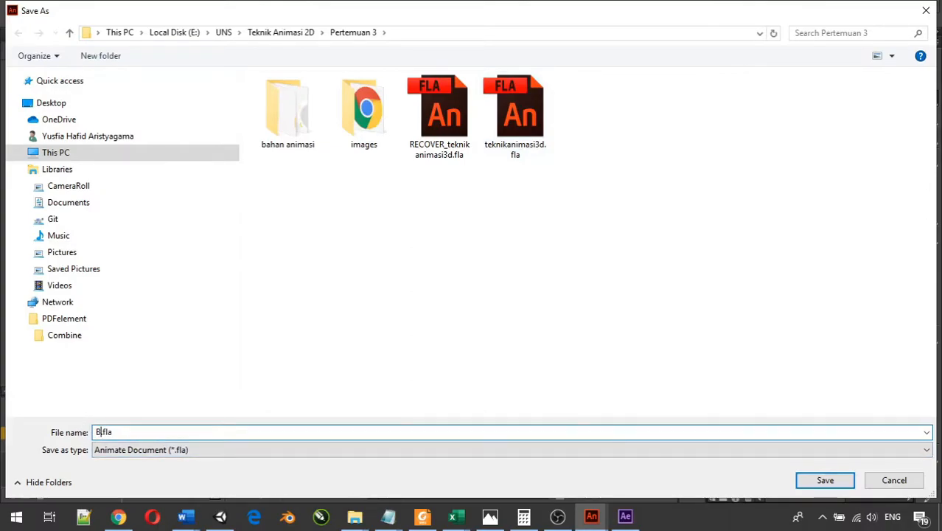
type("urung")
left_click(825, 481)
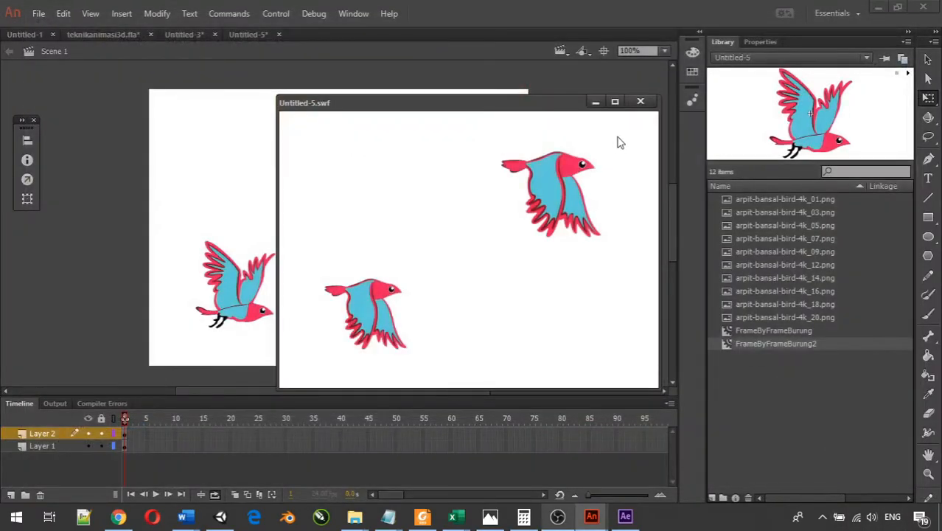
left_click(641, 101)
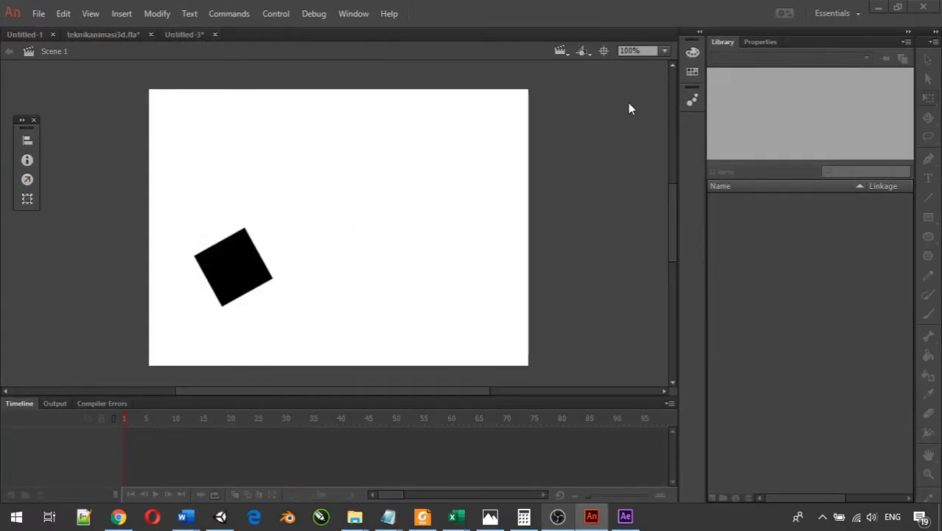
Reopen the recent document Burung.fla and open the FrameByFrameBurung2 symbol for editing
left_click(38, 14)
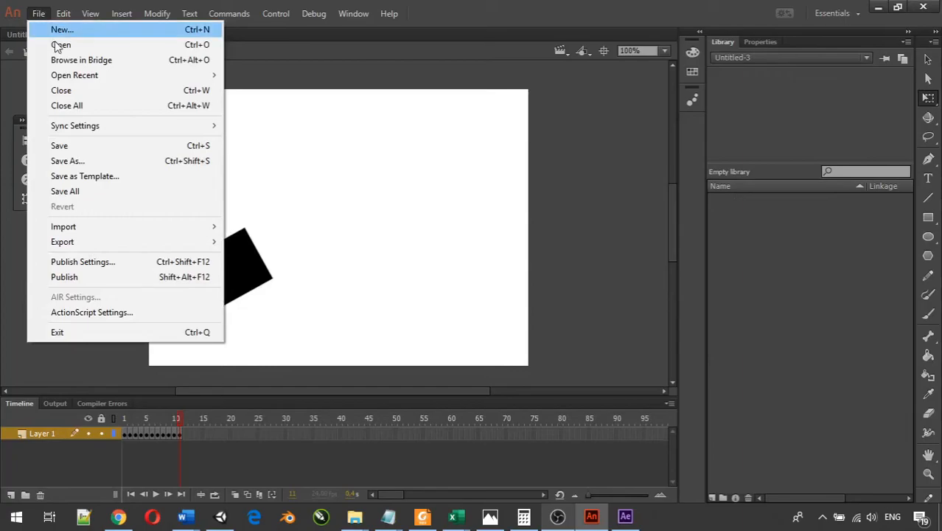
mouse_move(81, 77)
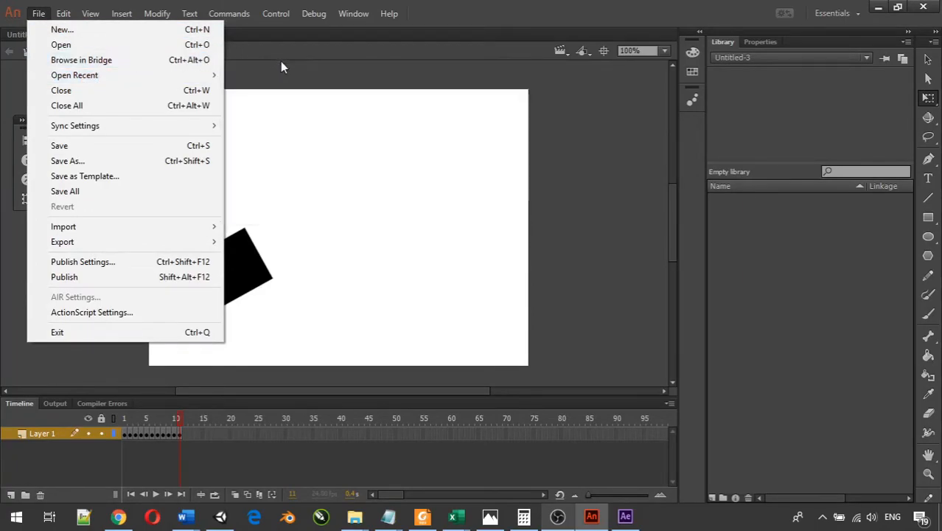
mouse_move(193, 76)
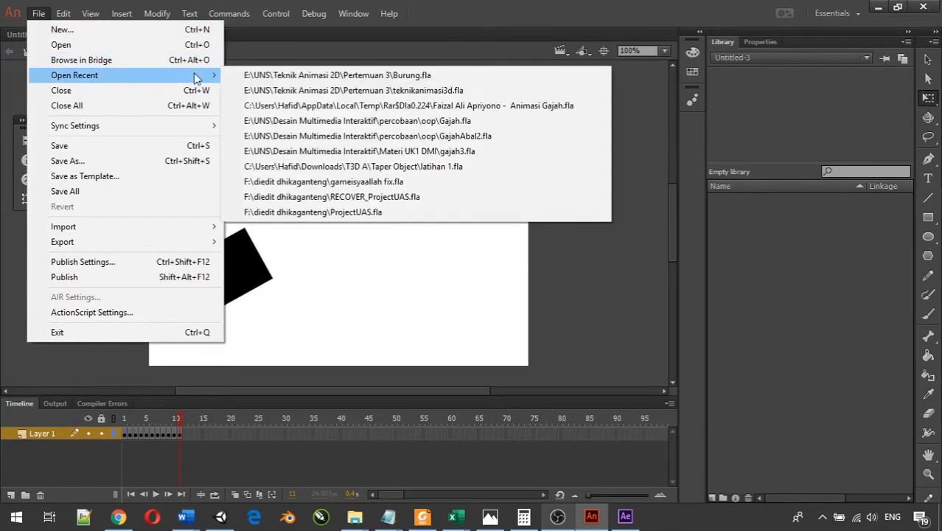
left_click(244, 76)
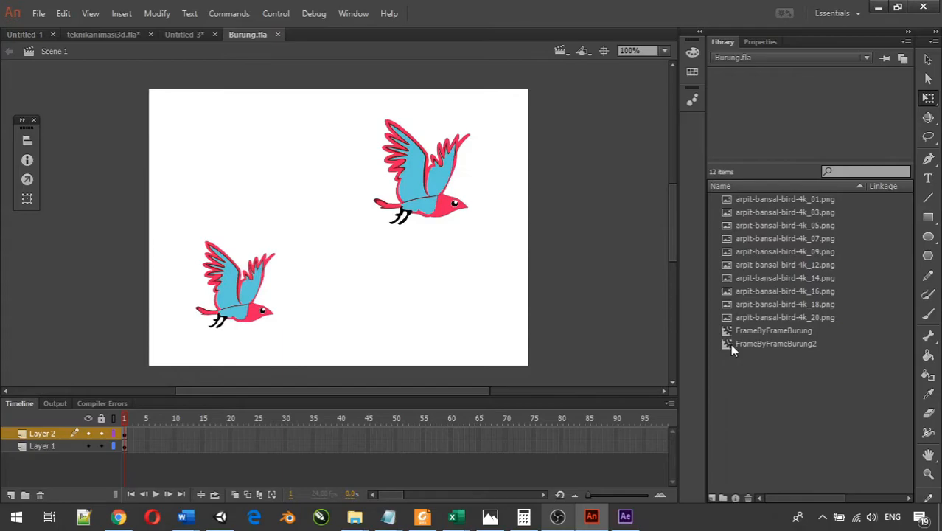
double_click(730, 344)
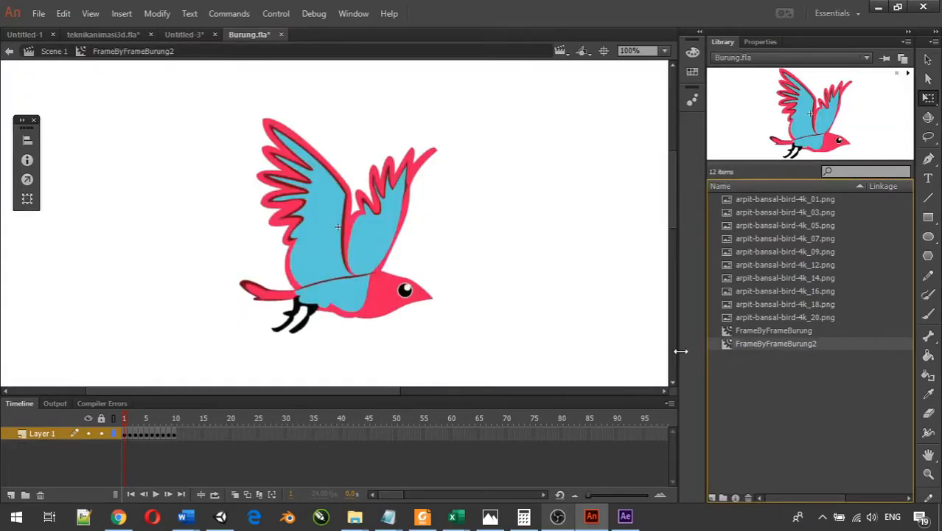
Insert one frame after each of the first two keyframes on Layer 1 to hold those bird poses longer
right_click(130, 436)
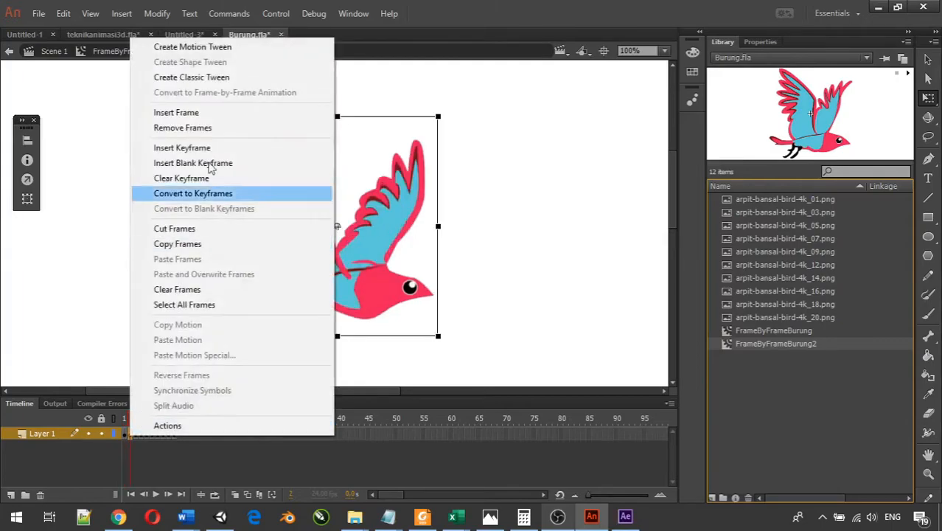
left_click(217, 116)
right_click(126, 433)
left_click(213, 109)
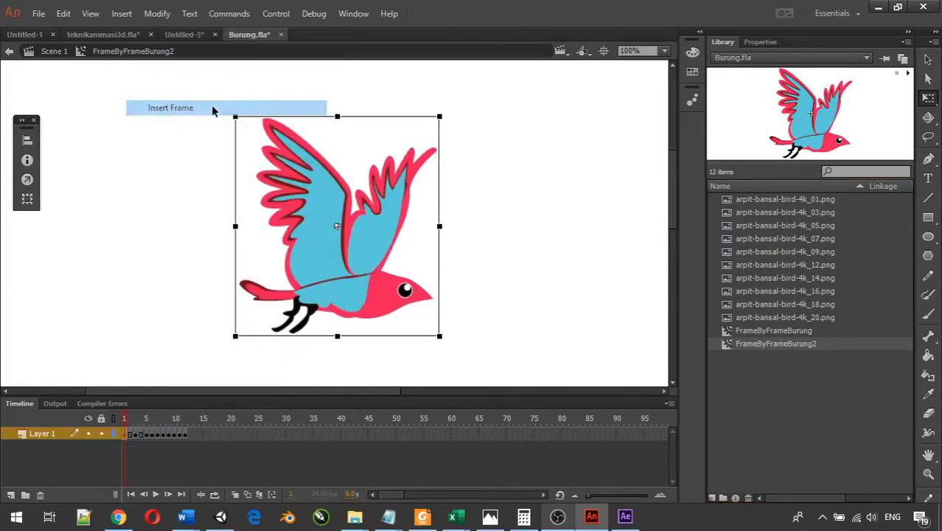
Insert a frame after the keyframe at frame 6 to hold that bird pose one frame longer
right_click(147, 435)
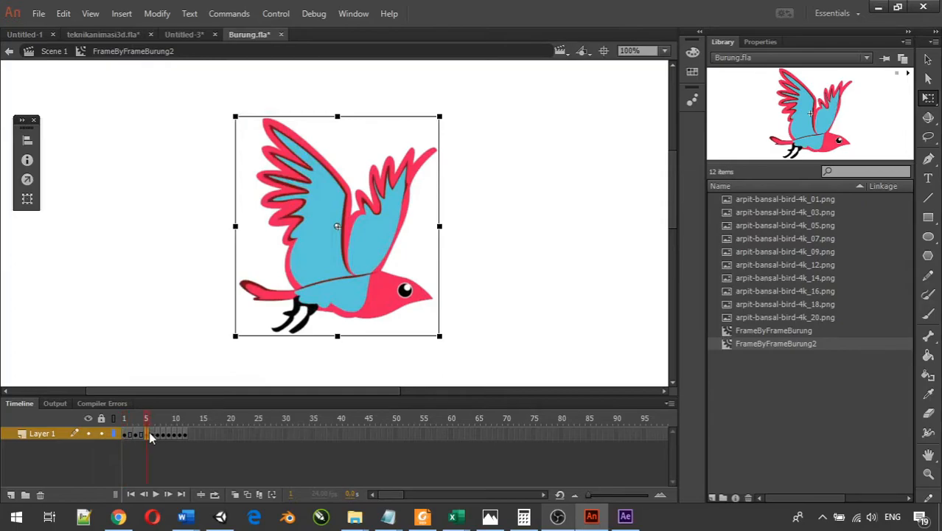
left_click(253, 144)
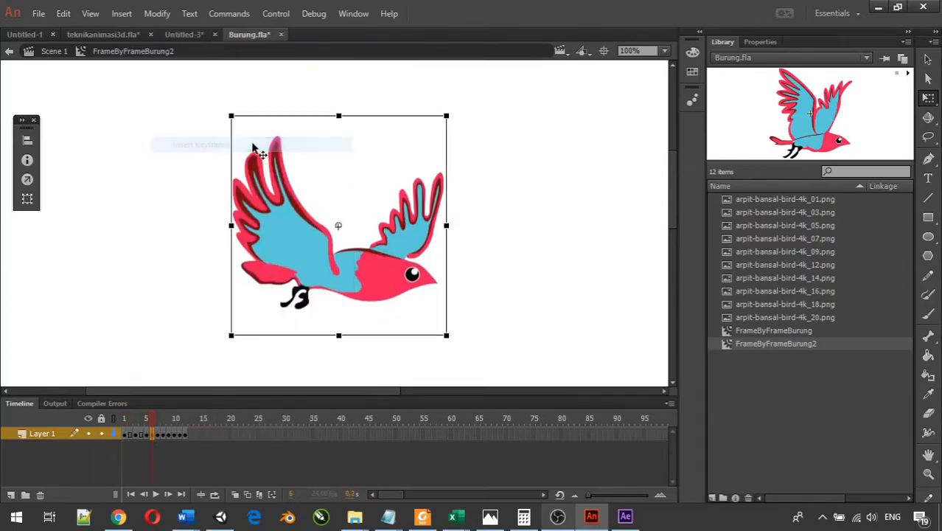
left_click(200, 445)
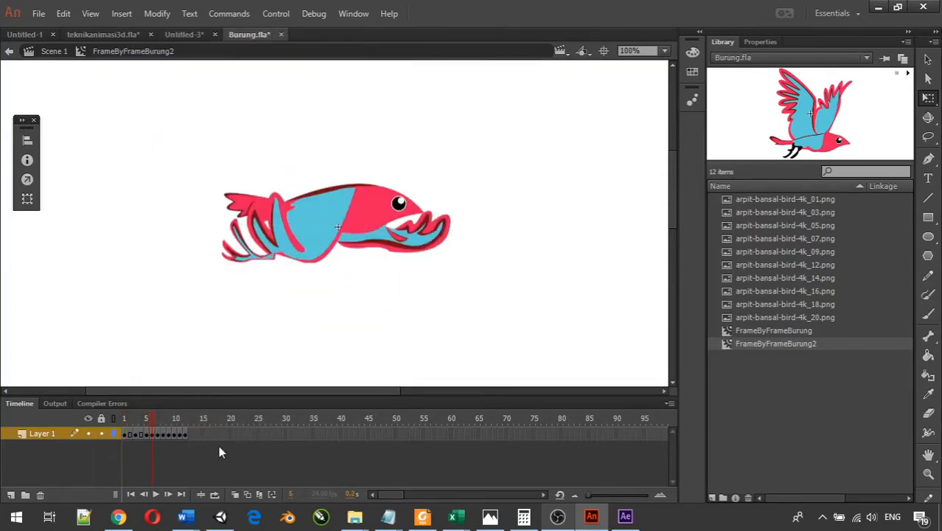
left_click(153, 434)
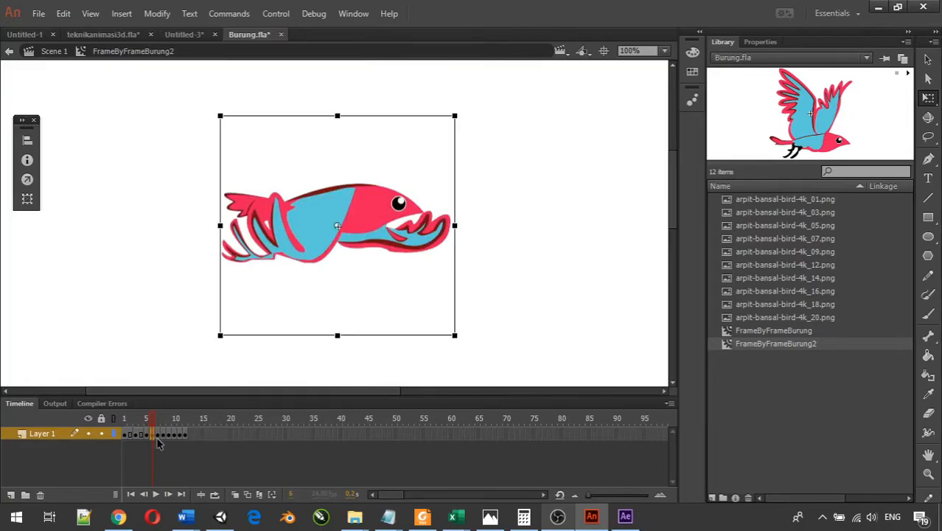
right_click(153, 435)
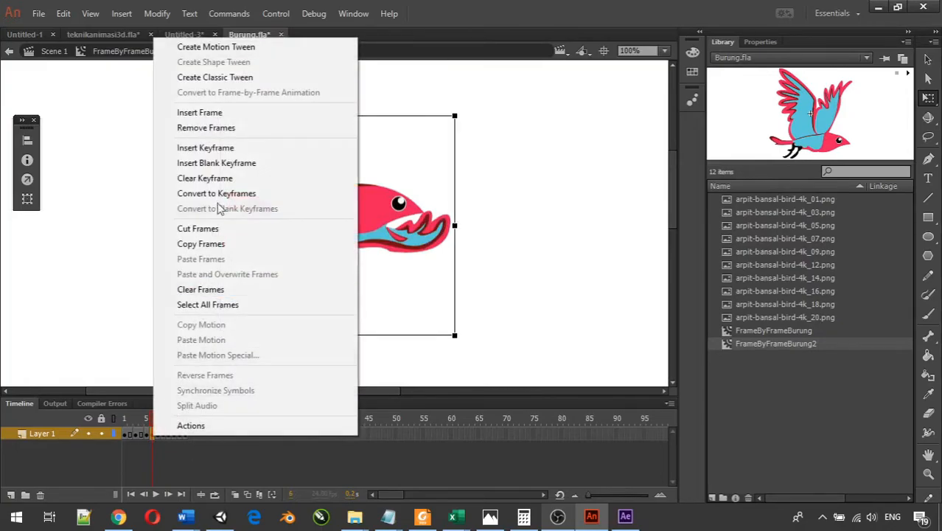
left_click(229, 114)
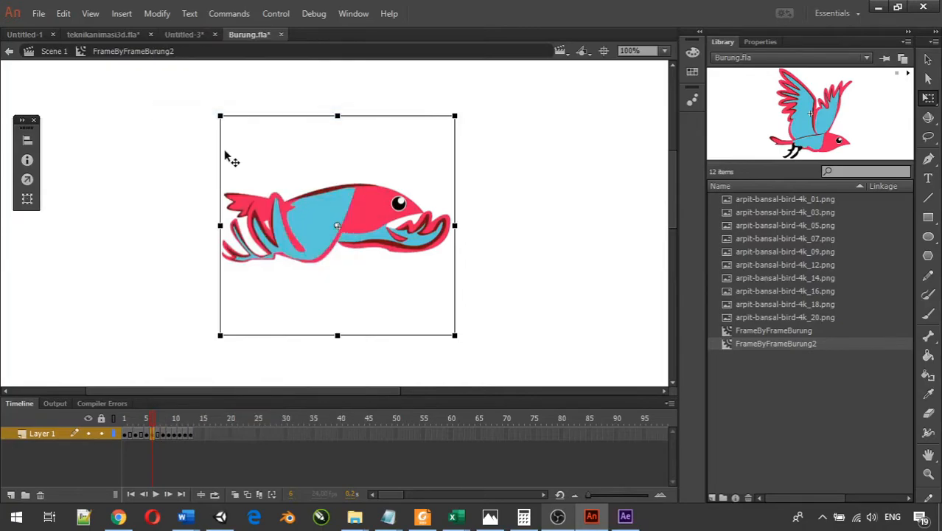
Insert a frame after each of the keyframes at frames 8 and 10 to lengthen those poses
right_click(167, 438)
left_click(284, 152)
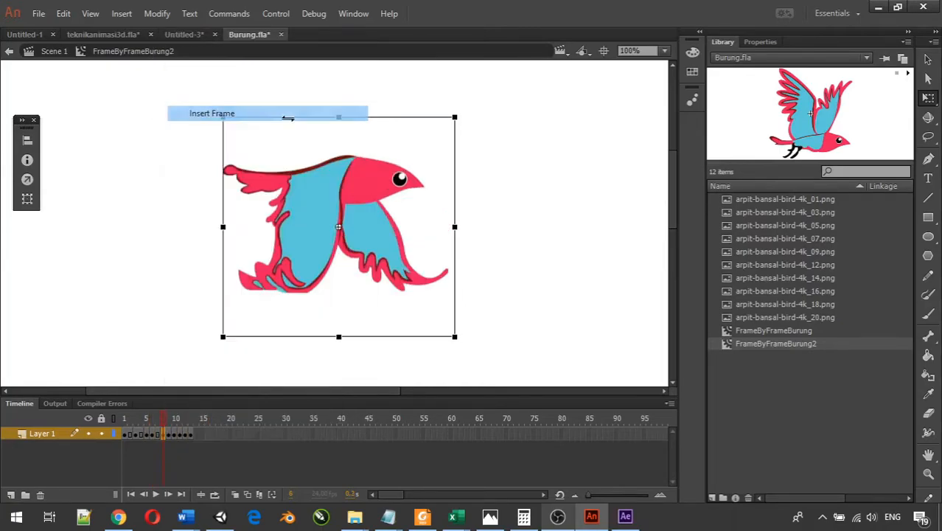
right_click(178, 435)
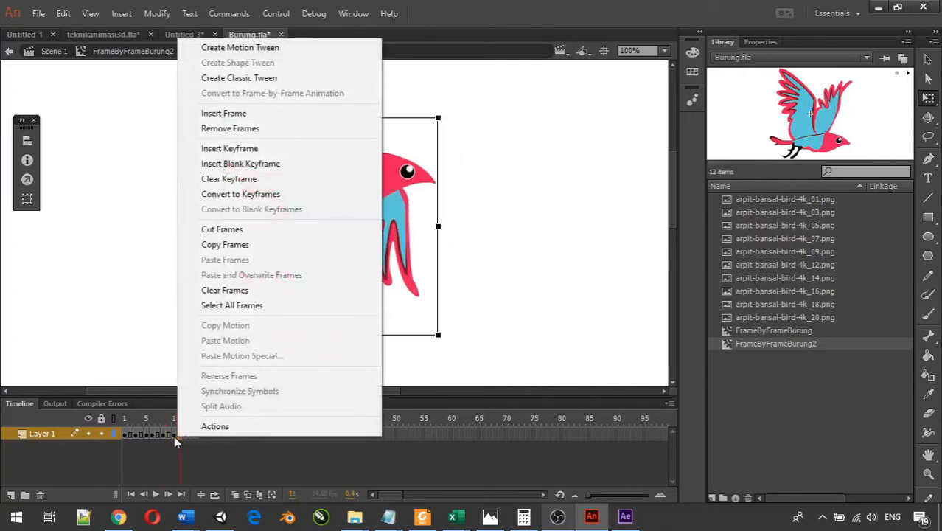
right_click(174, 435)
left_click(279, 113)
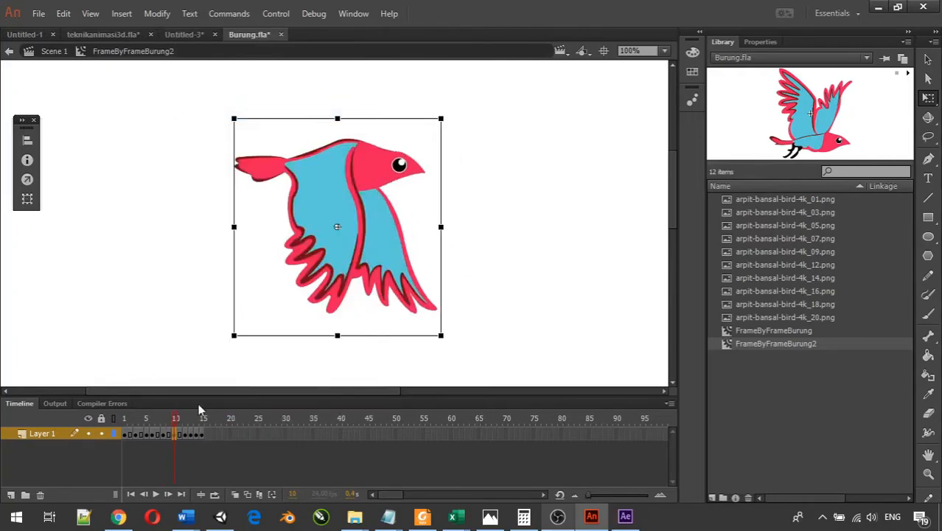
Try to insert frames for the keyframes at frames 12 to 15 on Layer 1 all at once
left_click(188, 435)
left_click_drag(190, 438, 204, 440)
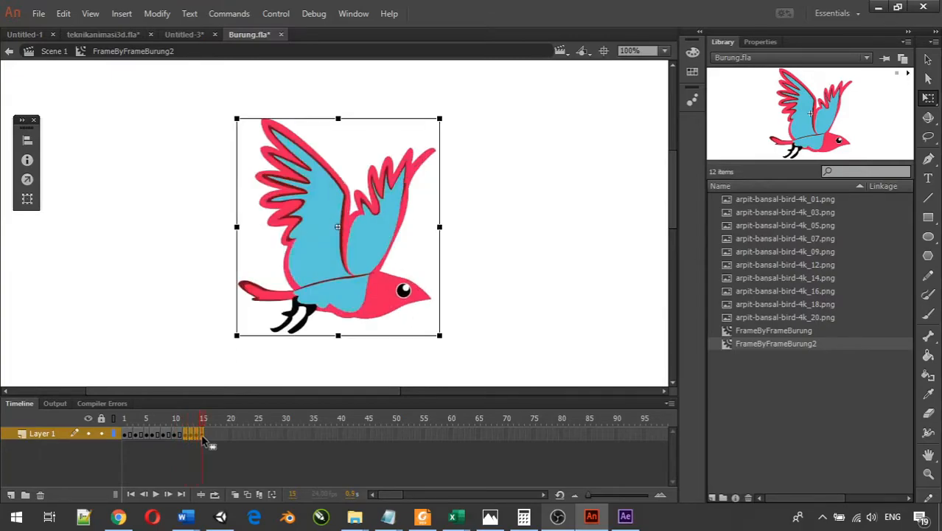
right_click(202, 436)
left_click(307, 110)
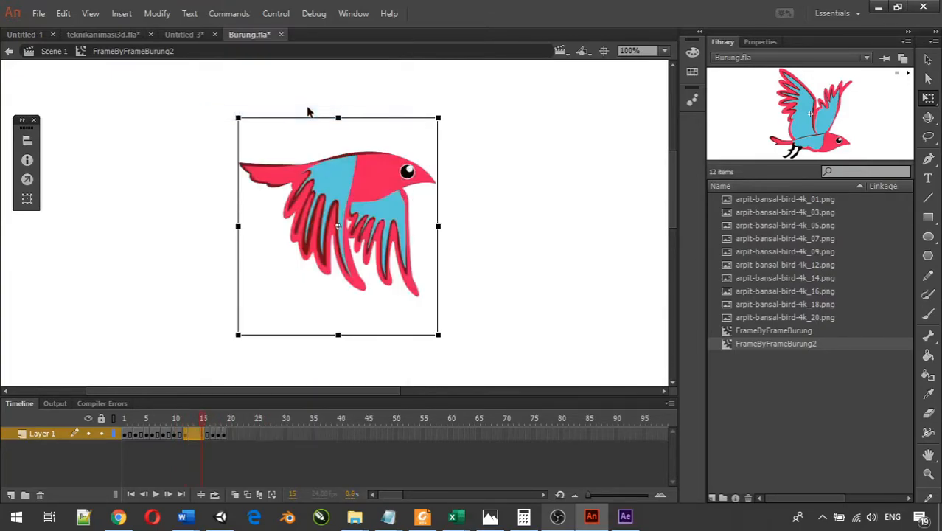
left_click(210, 447)
Insert one frame after each of the keyframes at frames 12 and 14 on Layer 1
left_click(187, 434)
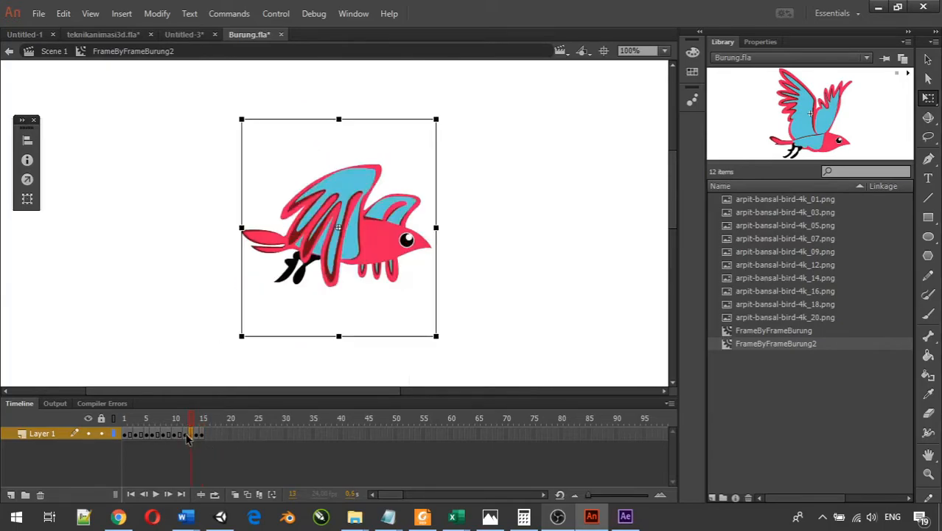
right_click(186, 434)
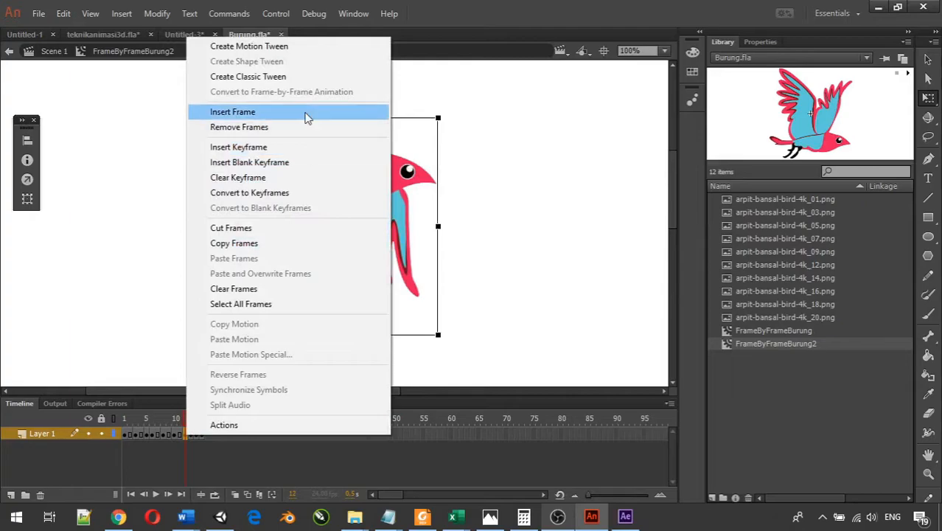
left_click(305, 112)
right_click(198, 434)
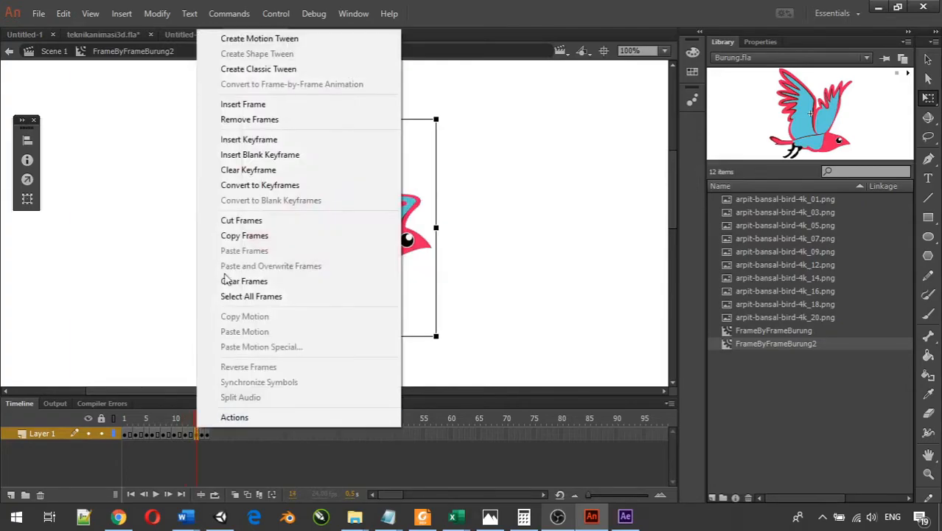
left_click(280, 106)
Insert one frame after each of the keyframes at frames 16, 18 and 5 to hold those bird poses longer
right_click(209, 436)
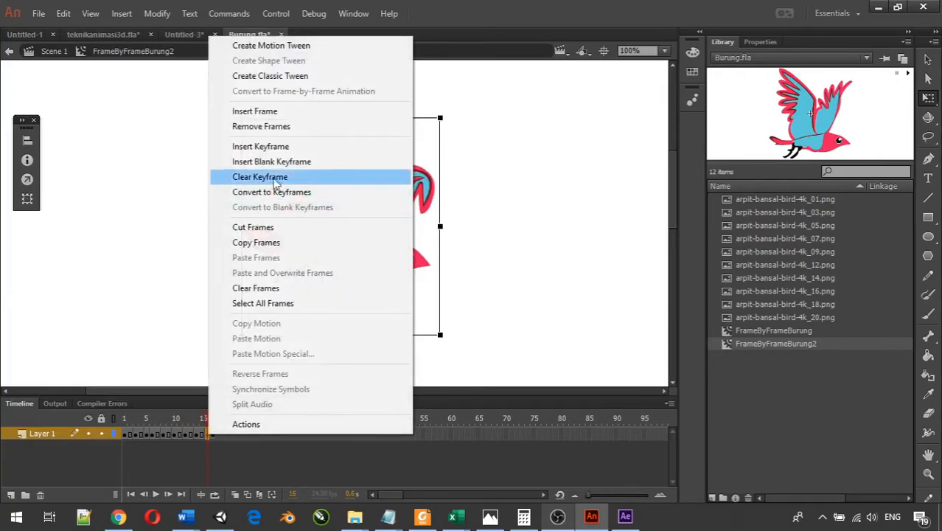
left_click(293, 147)
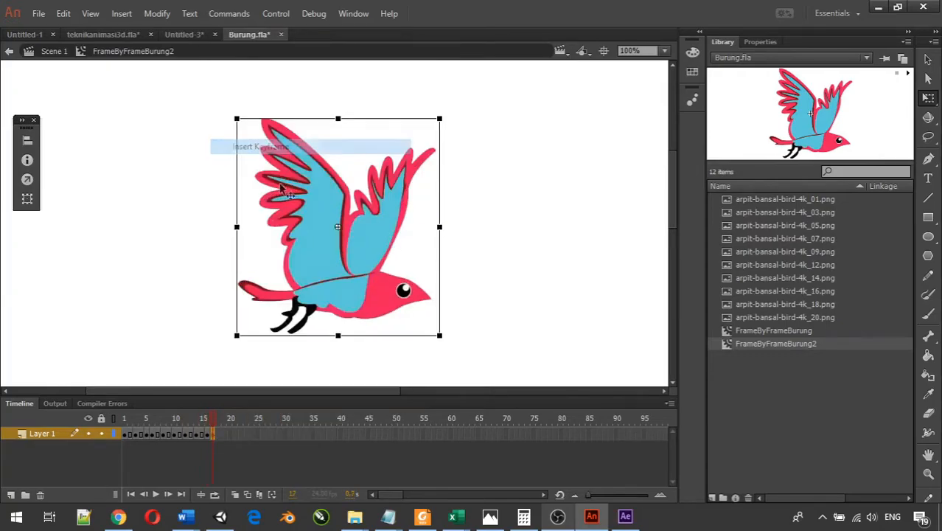
left_click(229, 437)
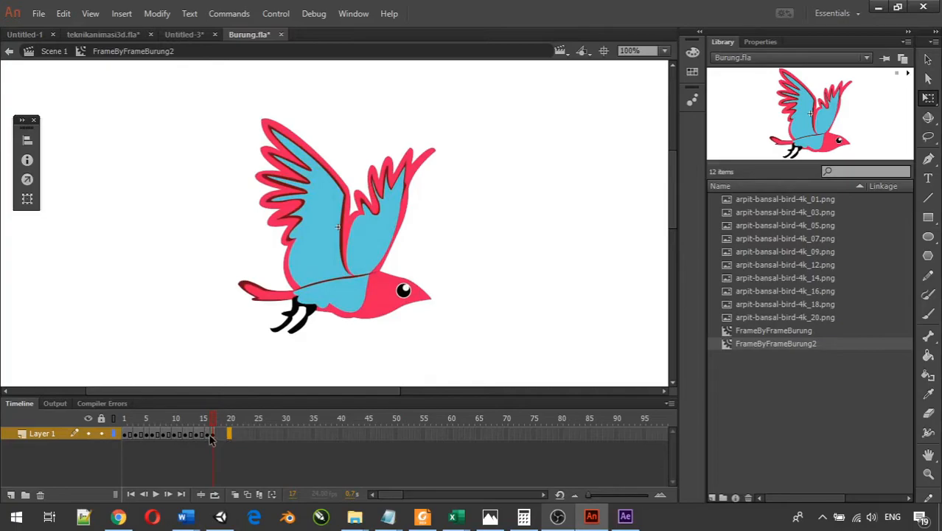
right_click(207, 435)
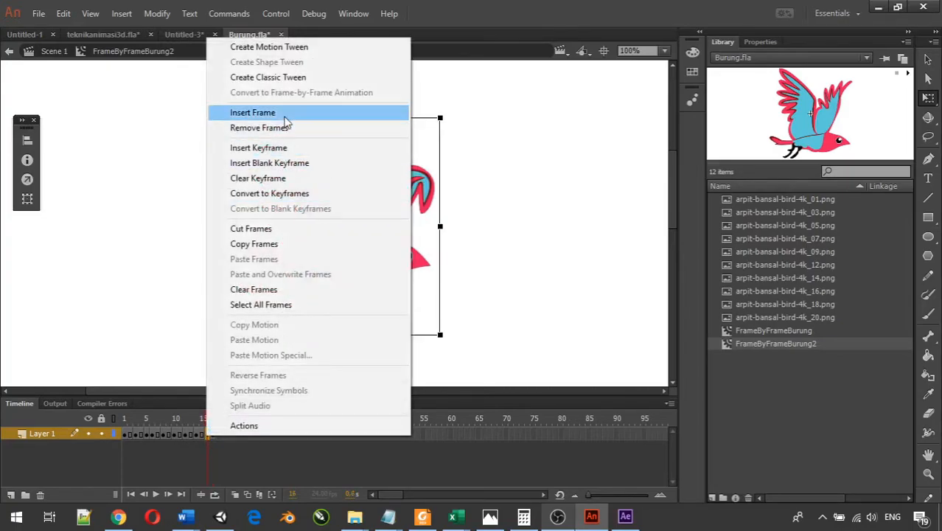
left_click(283, 113)
right_click(220, 435)
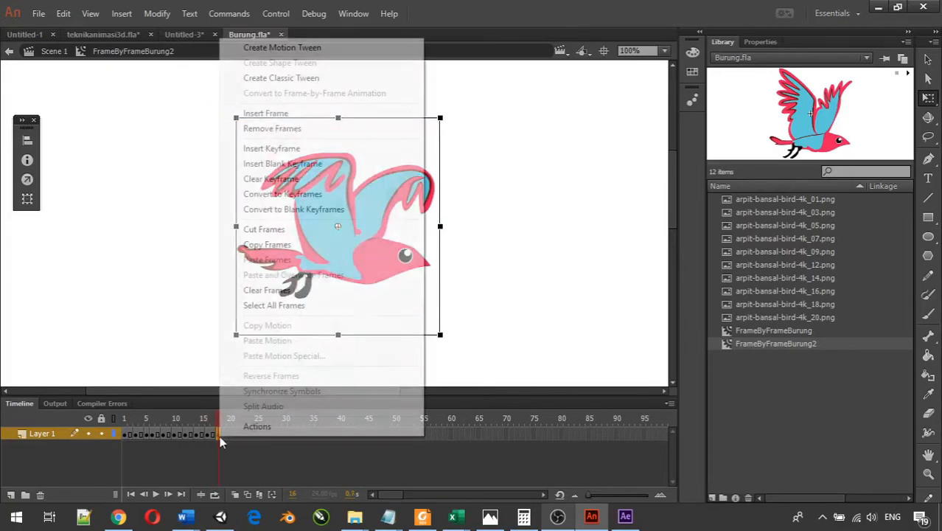
left_click(293, 132)
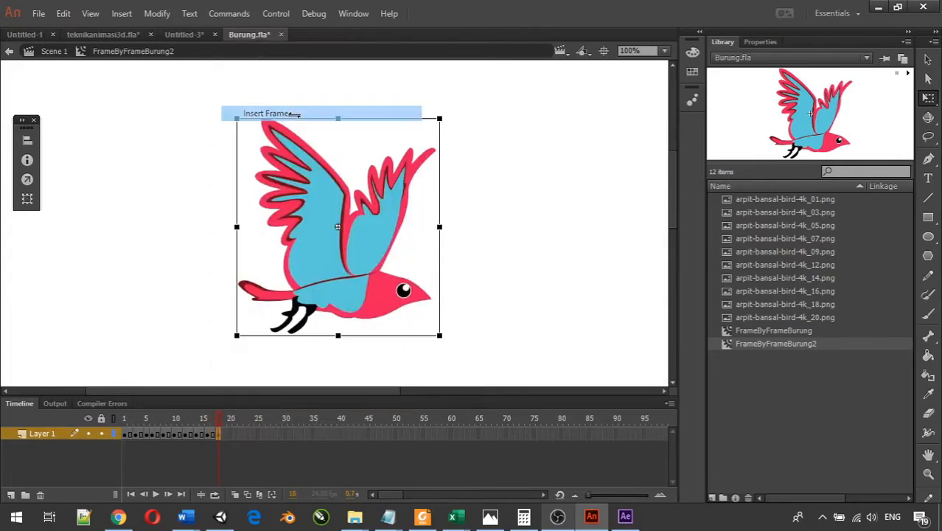
left_click(231, 435)
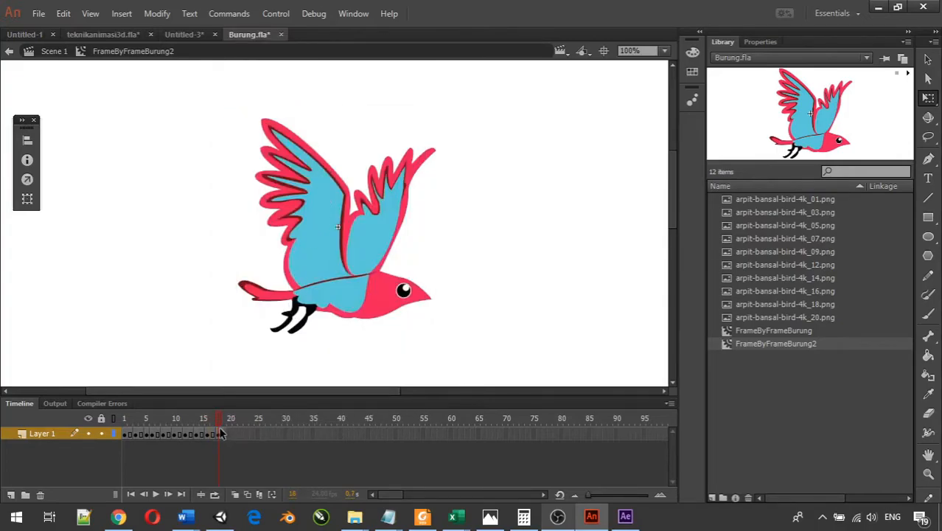
right_click(148, 436)
left_click(244, 114)
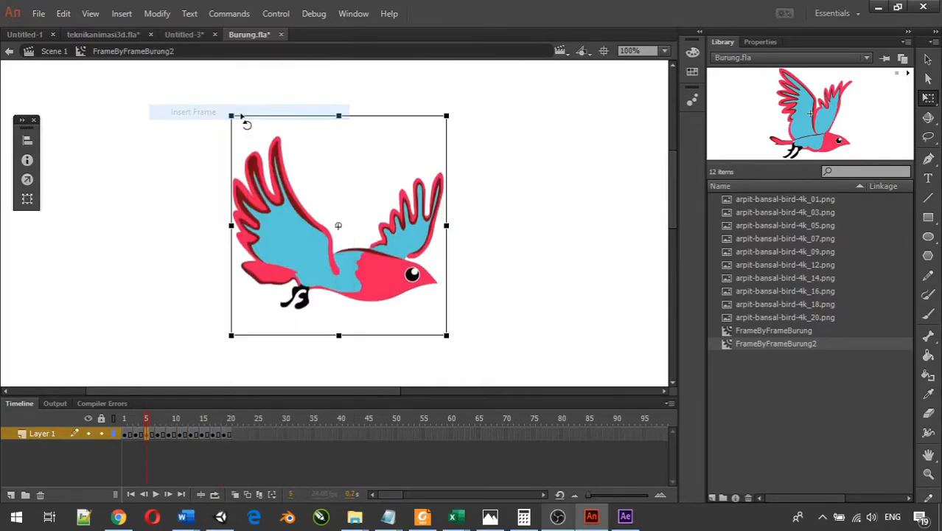
Play the lengthened bird animation on the timeline from frame 1
left_click_drag(144, 414, 101, 408)
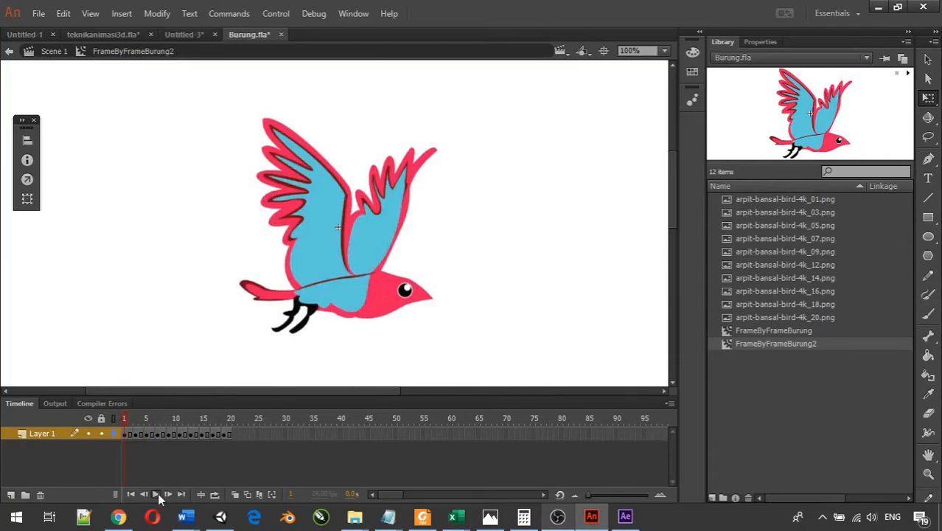
left_click(156, 493)
left_click(157, 493)
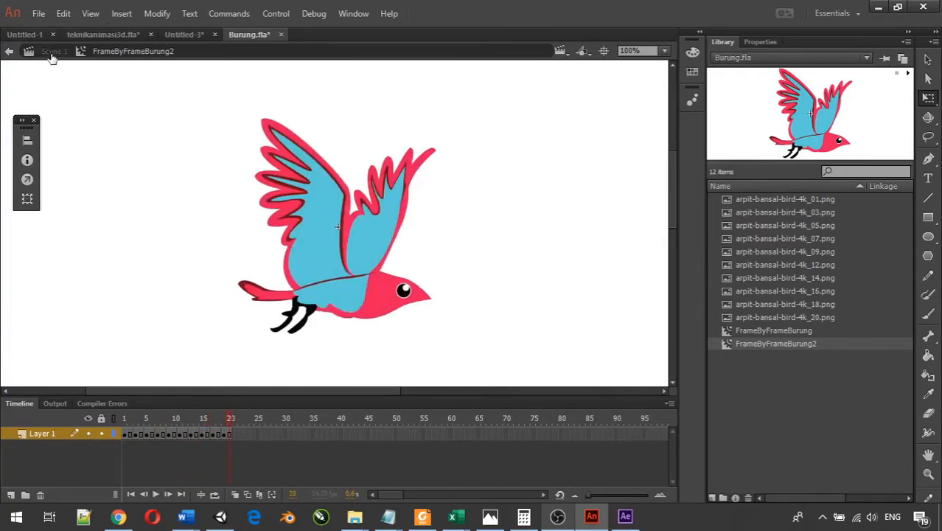
Return to Scene 1, save Burung.fla, and test the movie to compare the two birds
left_click(51, 51)
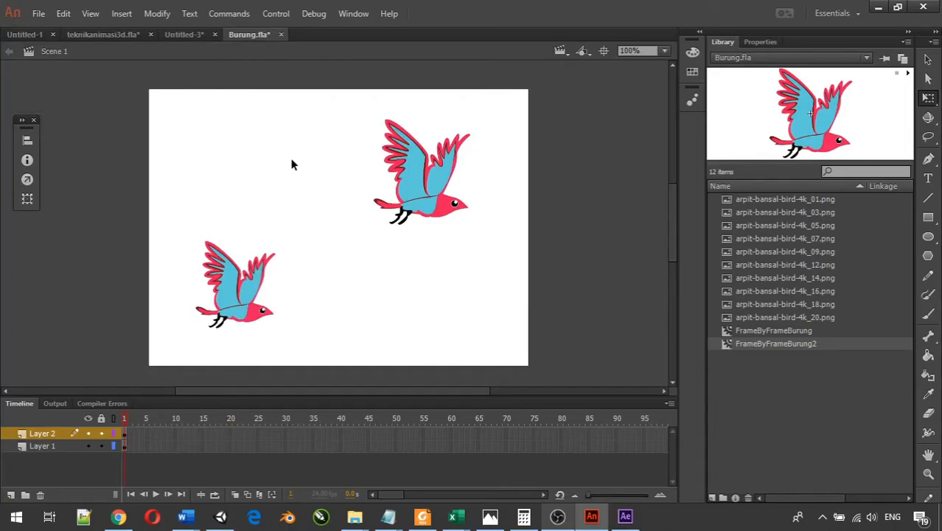
key("ctrl+s")
key("ctrl+Return")
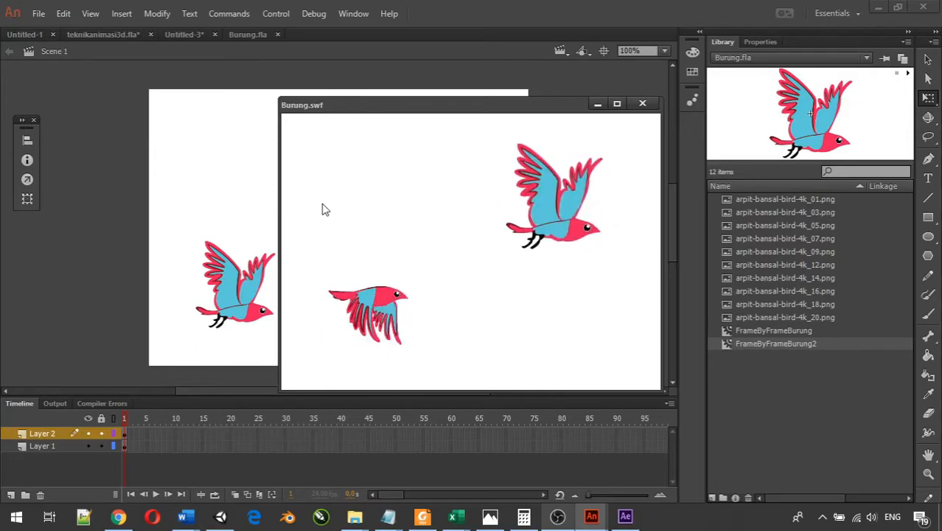
left_click(642, 103)
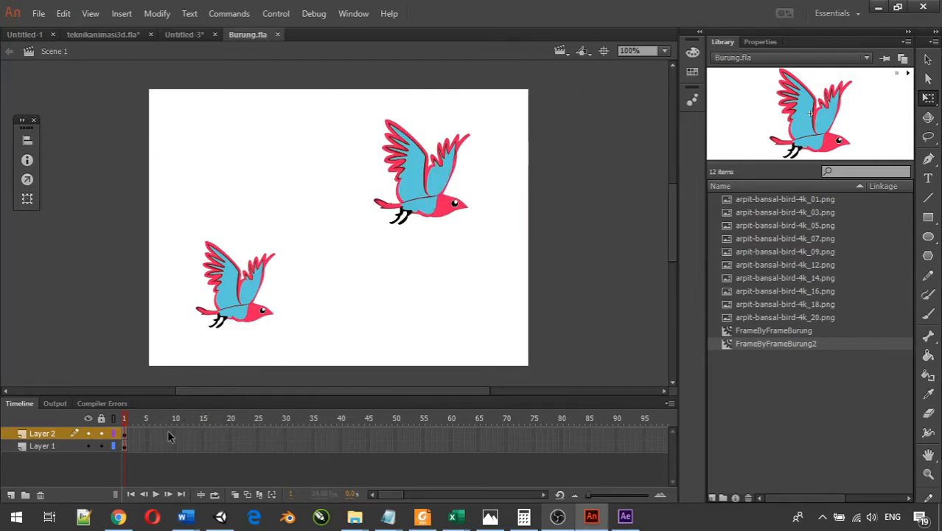
Reopen the FrameByFrameBurung2 symbol for editing and insert another frame after the first keyframe on Layer 1
double_click(752, 340)
double_click(726, 345)
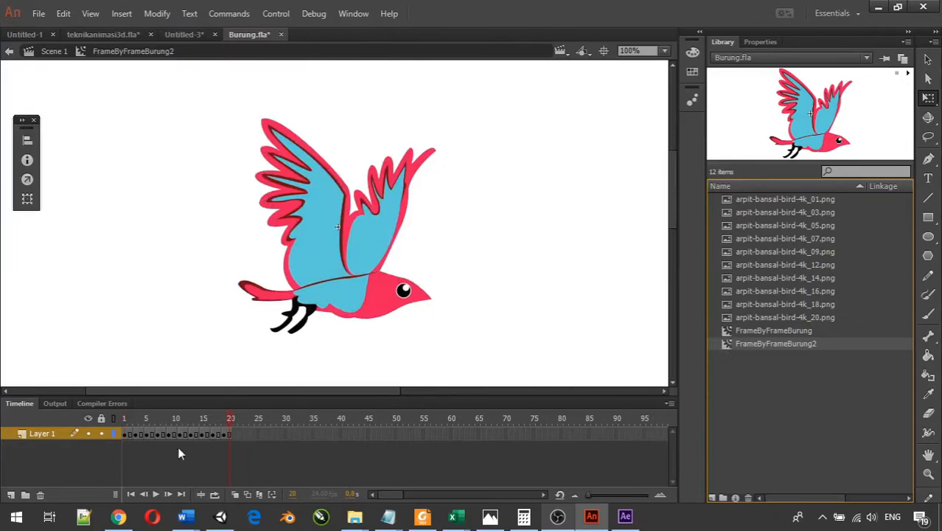
right_click(127, 438)
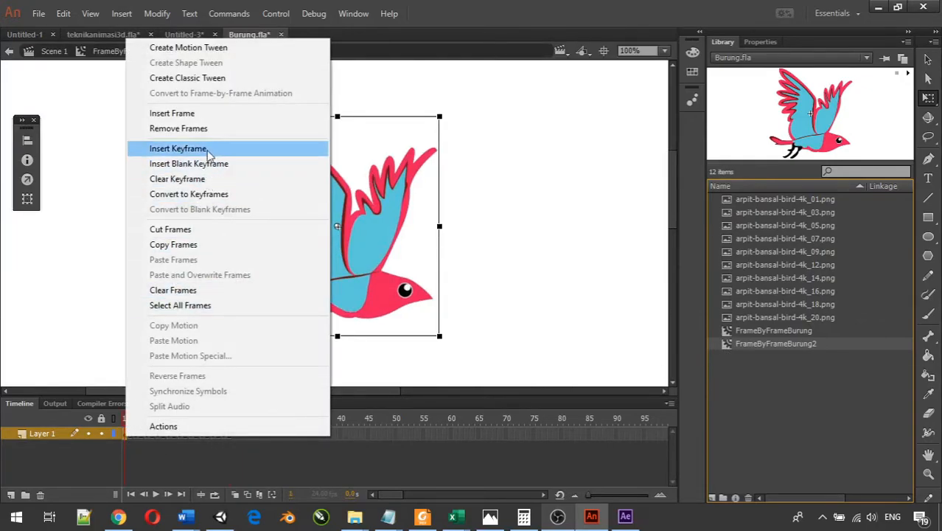
left_click(200, 115)
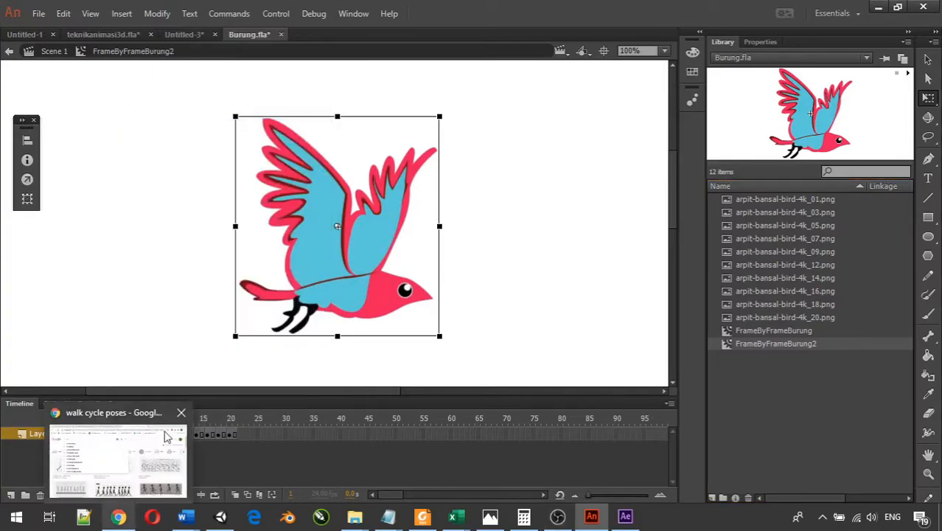
left_click(295, 470)
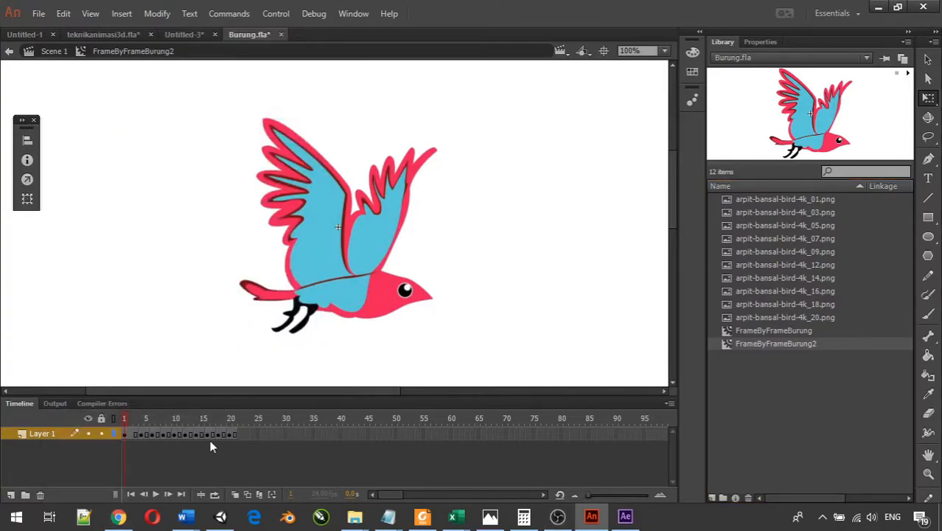
Insert one more frame after each of the keyframes at frames 4, 7, 10 and 13 on Layer 1
right_click(143, 436)
left_click(184, 105)
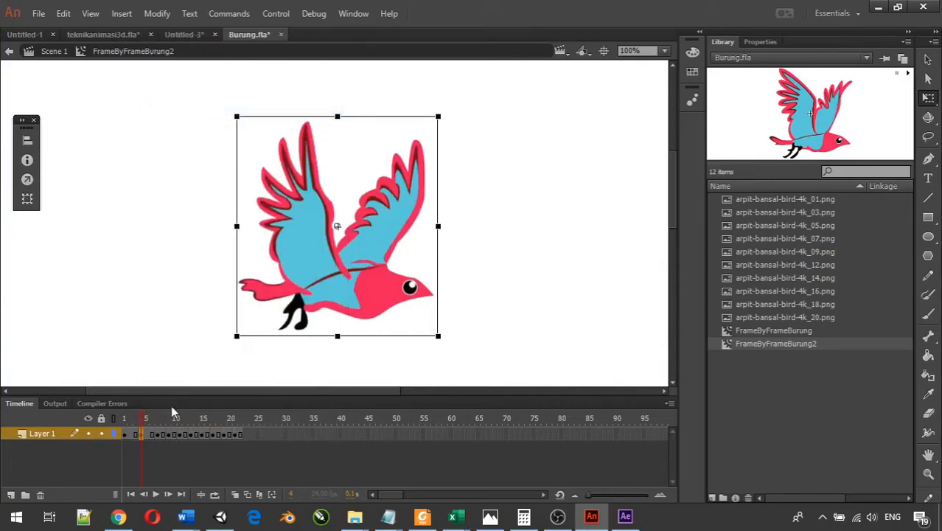
right_click(157, 435)
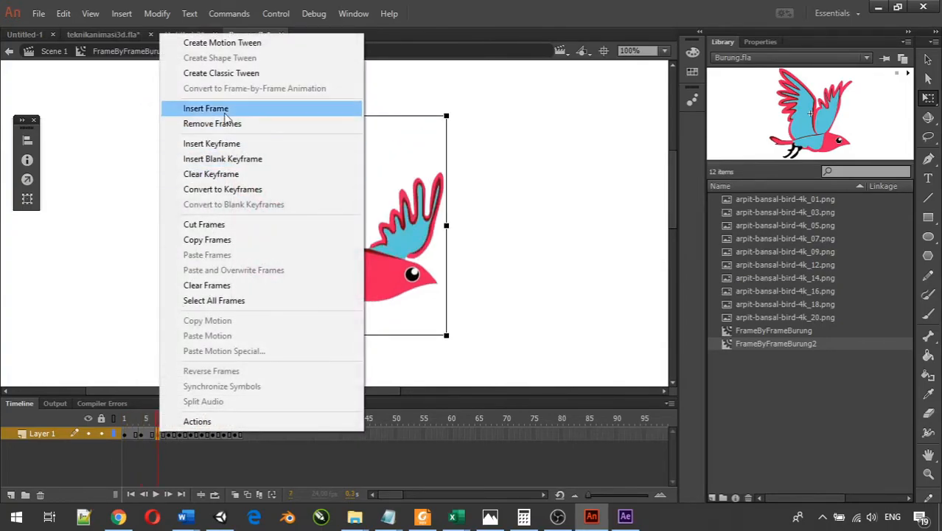
left_click(206, 107)
right_click(175, 437)
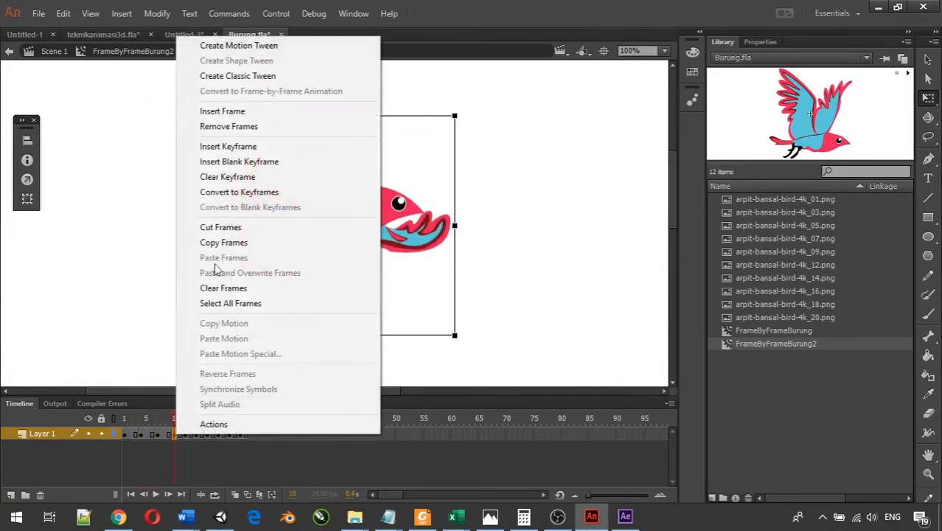
left_click(234, 112)
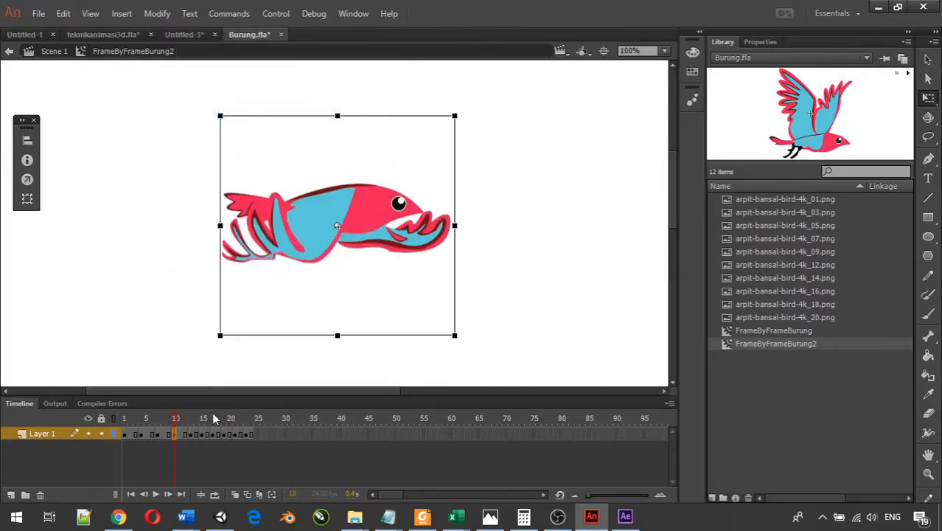
right_click(191, 435)
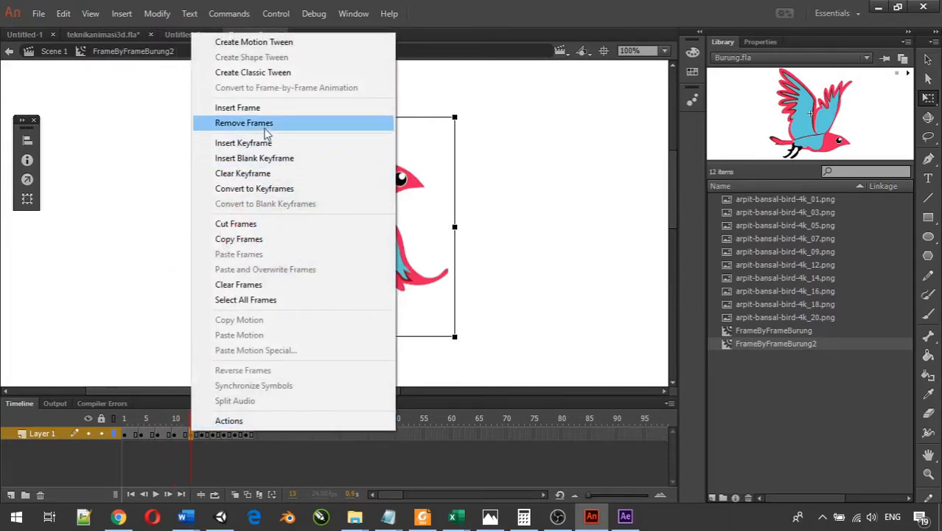
left_click(237, 108)
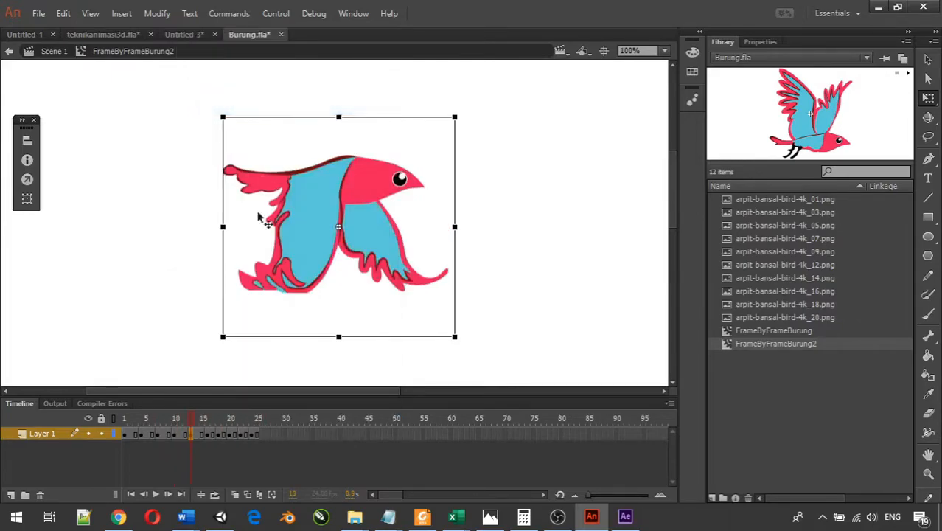
Insert one more frame after each of the keyframes at frames 16, 19 and 22 to slow those poses further
right_click(208, 436)
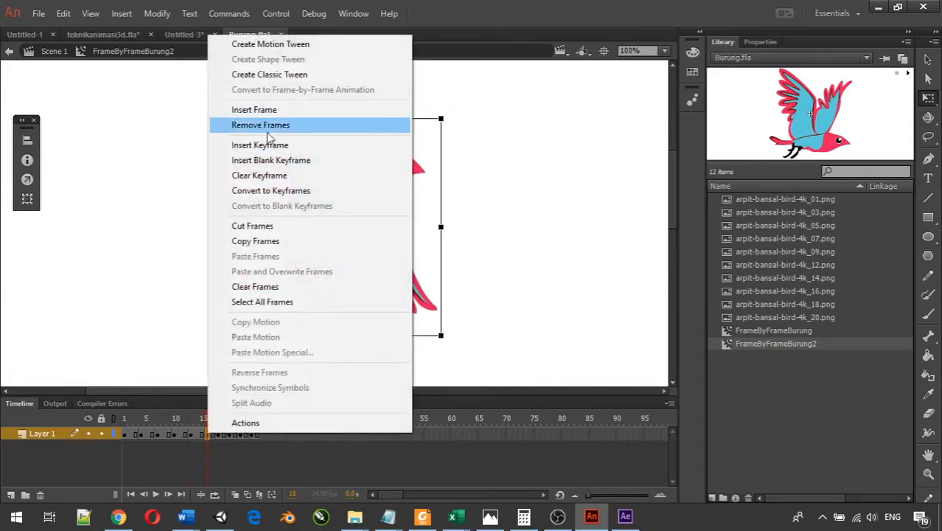
left_click(290, 110)
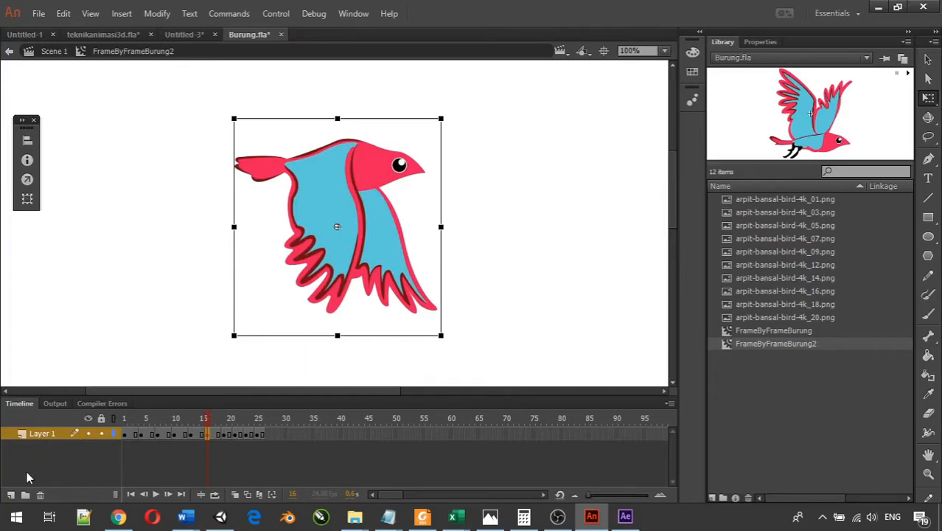
left_click(226, 435)
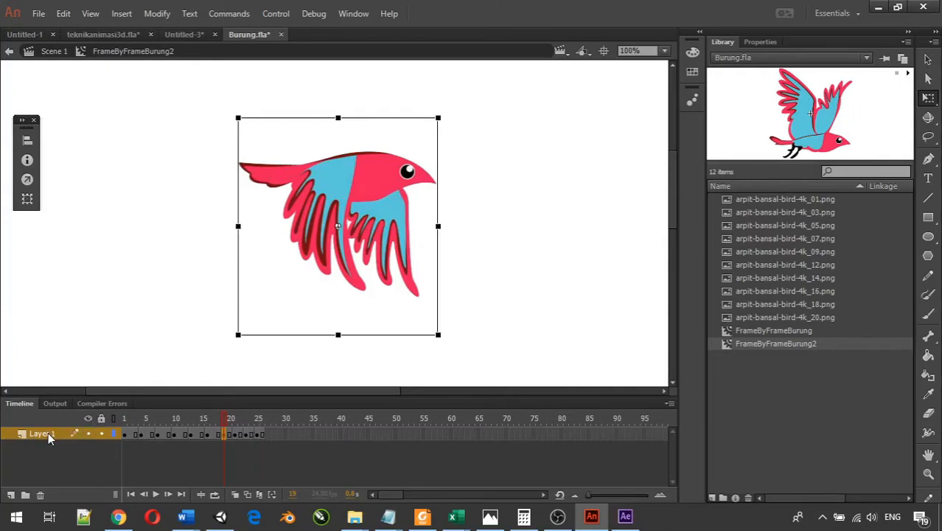
right_click(228, 438)
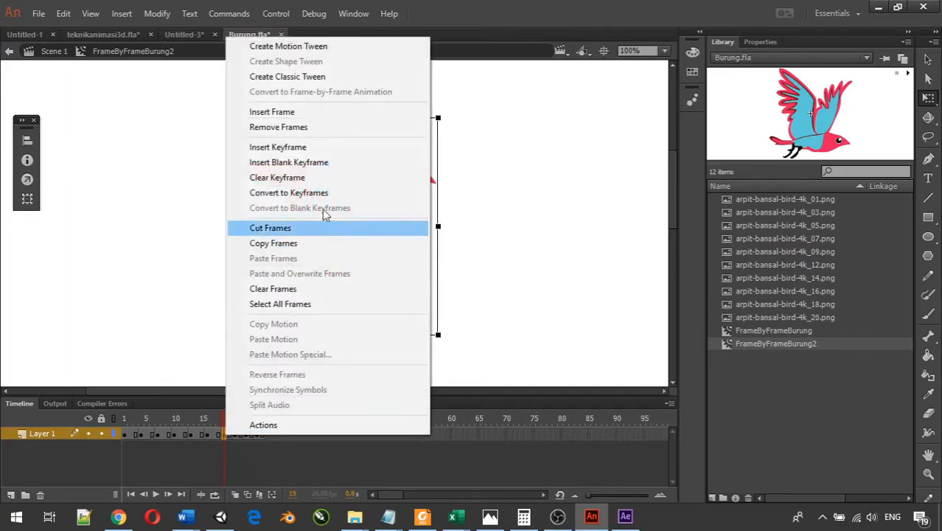
left_click(275, 111)
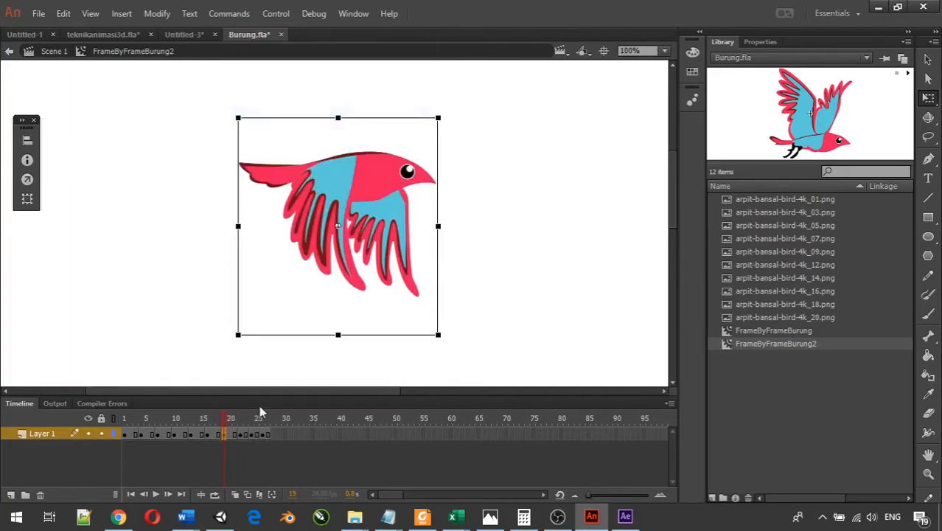
right_click(239, 435)
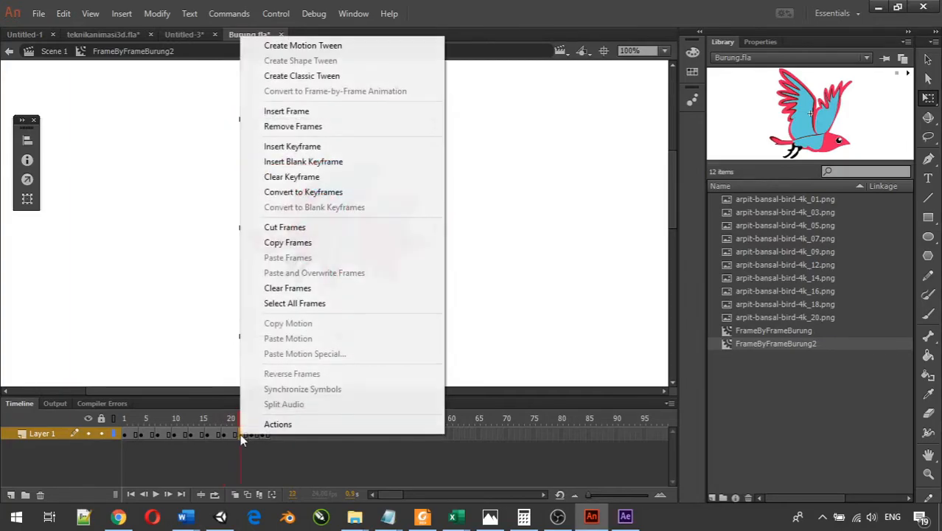
left_click(309, 115)
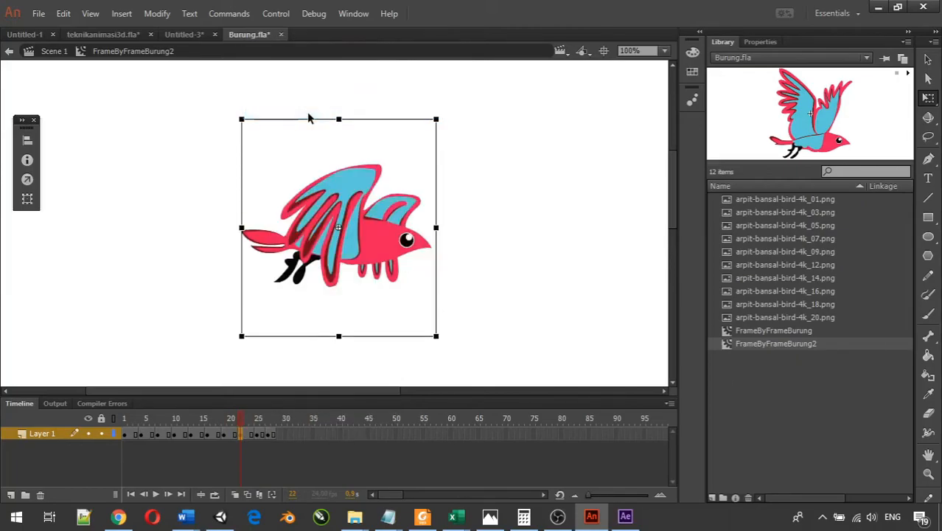
Insert one more frame after each of the last two keyframes, at frames 25 and 28 on Layer 1
right_click(258, 436)
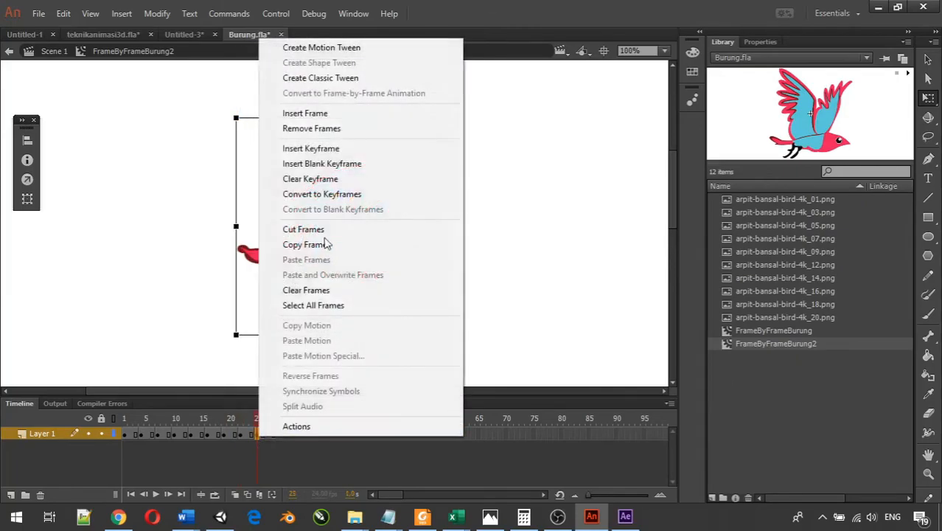
left_click(351, 117)
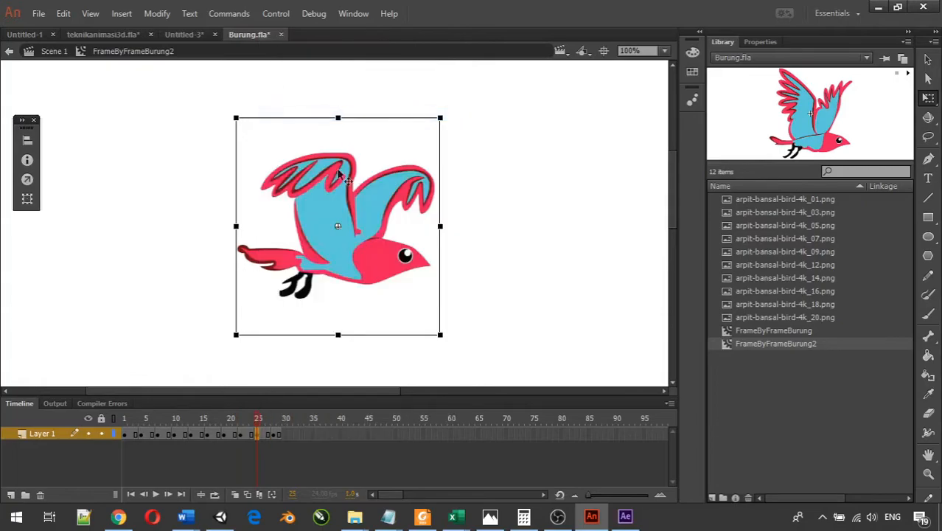
right_click(275, 436)
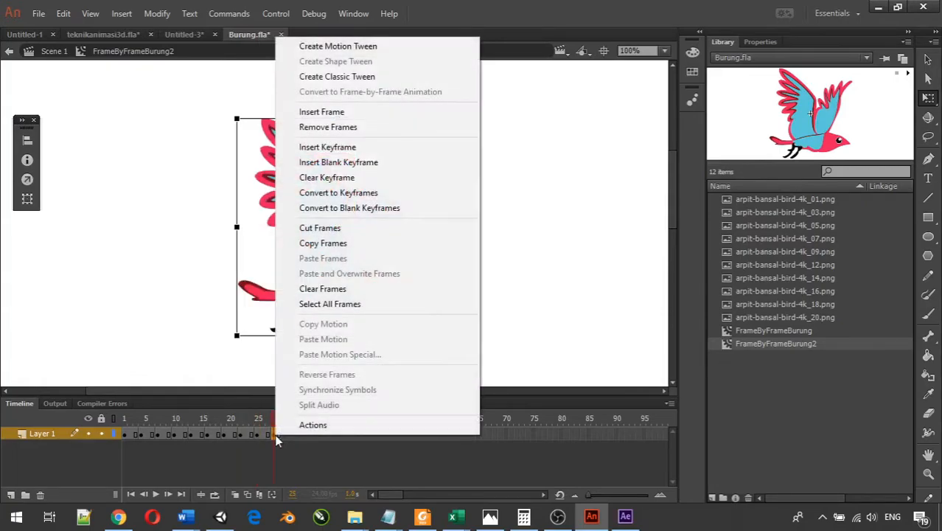
left_click(354, 111)
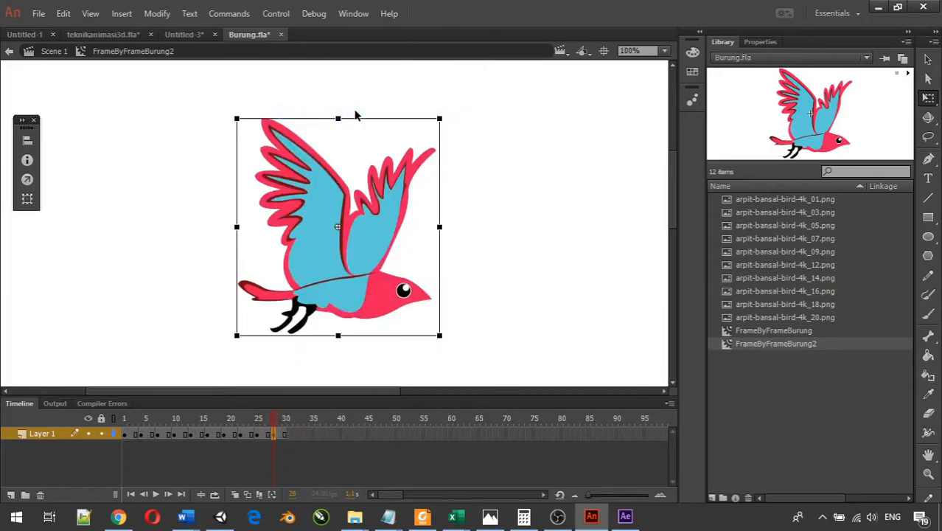
left_click(329, 459)
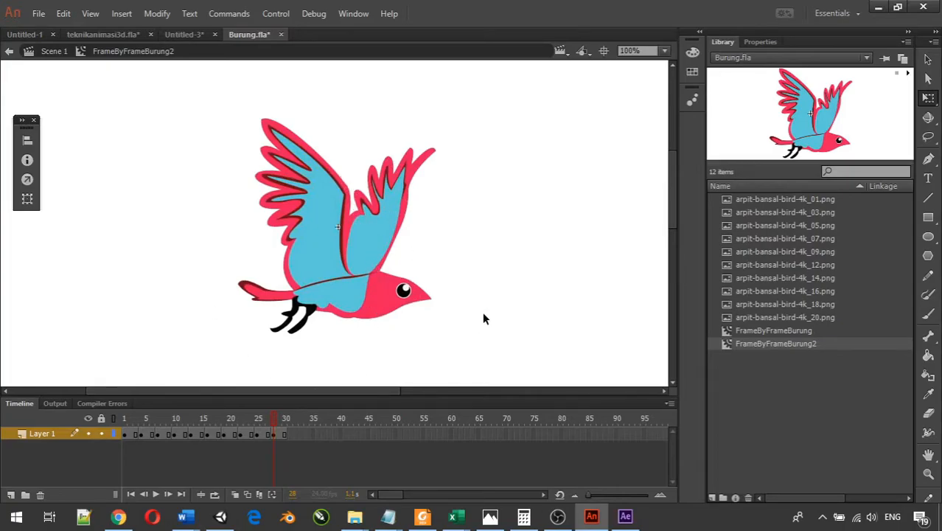
Return to Scene 1, save the file, and test the movie in a maximized preview to compare the slowed bird's flapping
left_click(49, 52)
key("ctrl+s")
key("ctrl+Return")
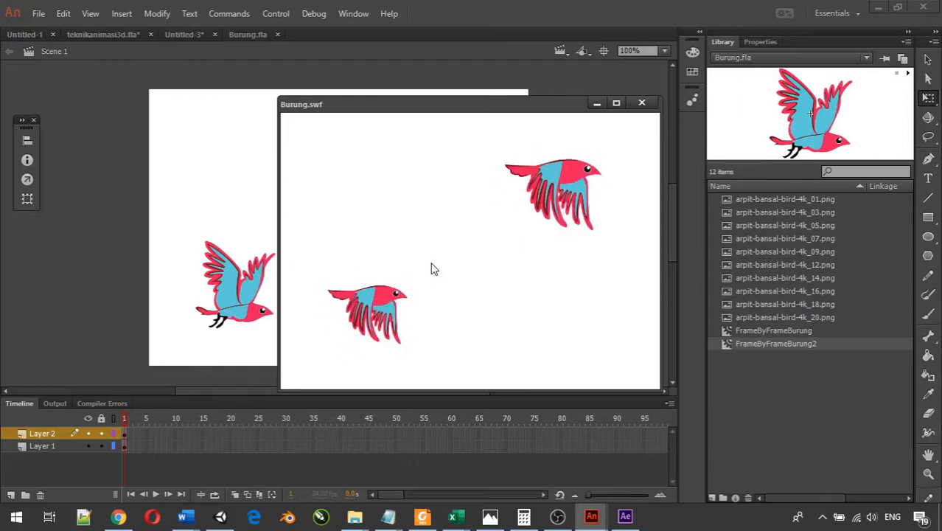
left_click(616, 103)
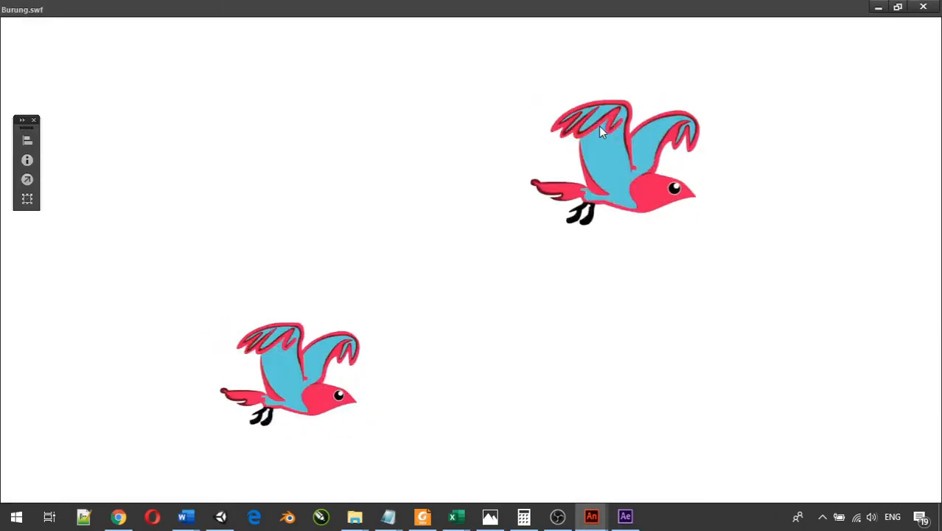